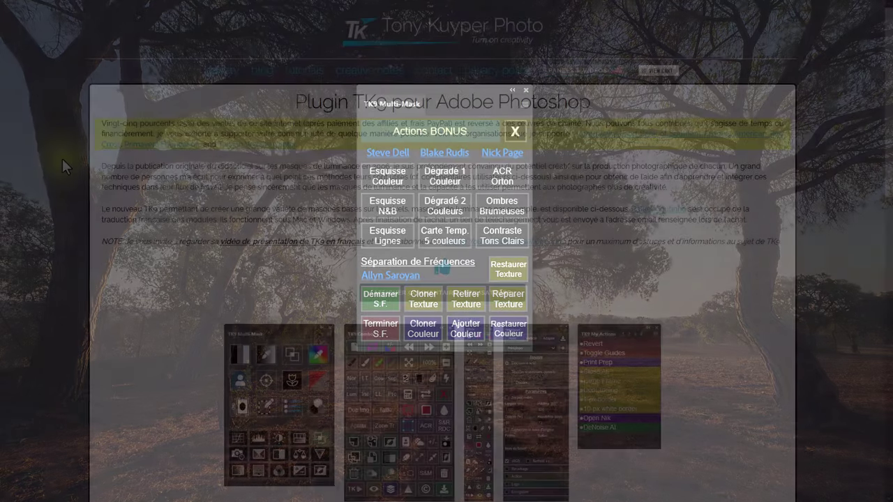
- Accept the end-user licence agreement and add the French TK9 plugin to the cart
scroll(87, 182, down, 4)
scroll(87, 182, down, 3)
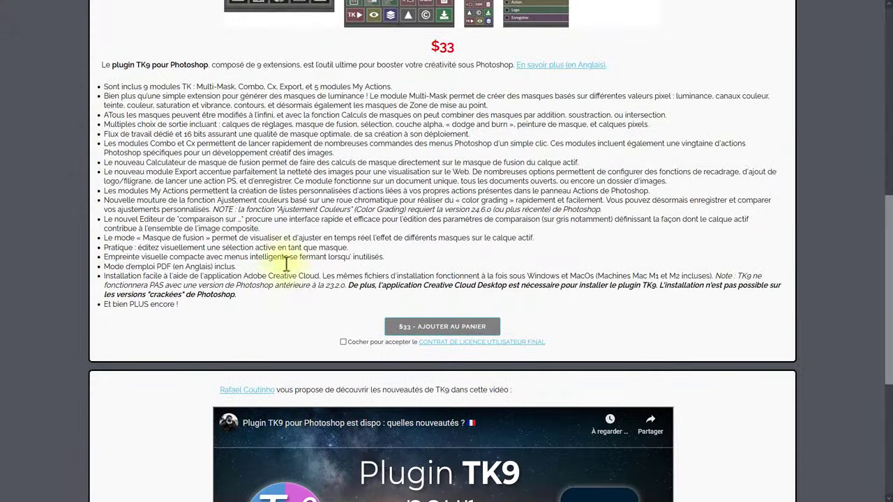
click(343, 342)
click(401, 327)
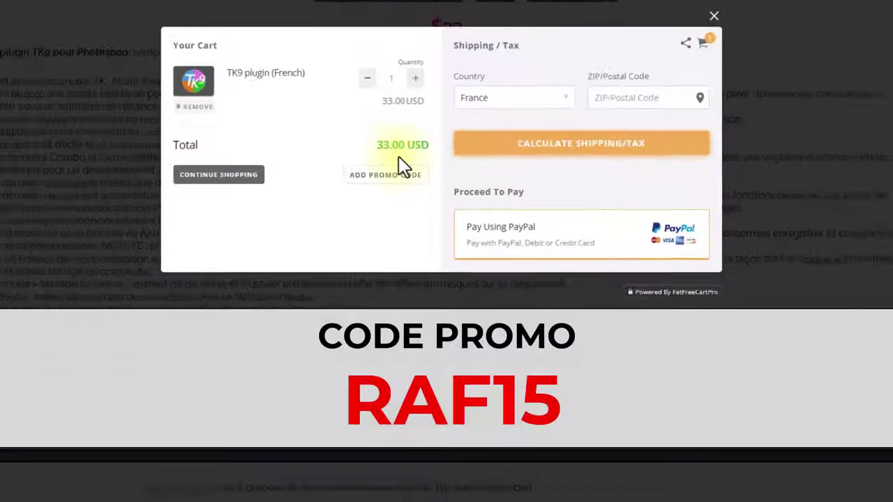
- Apply the promo code RAF15 to the cart
click(396, 180)
text(raf1)
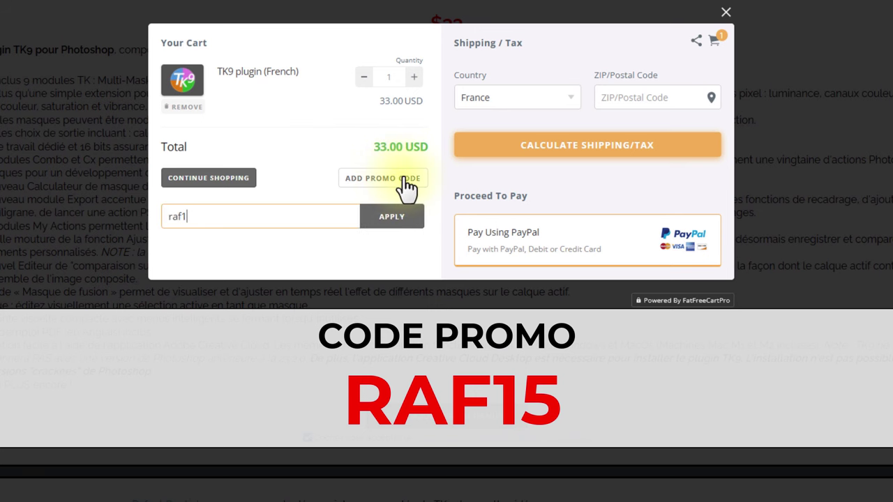
text(5)
click(405, 211)
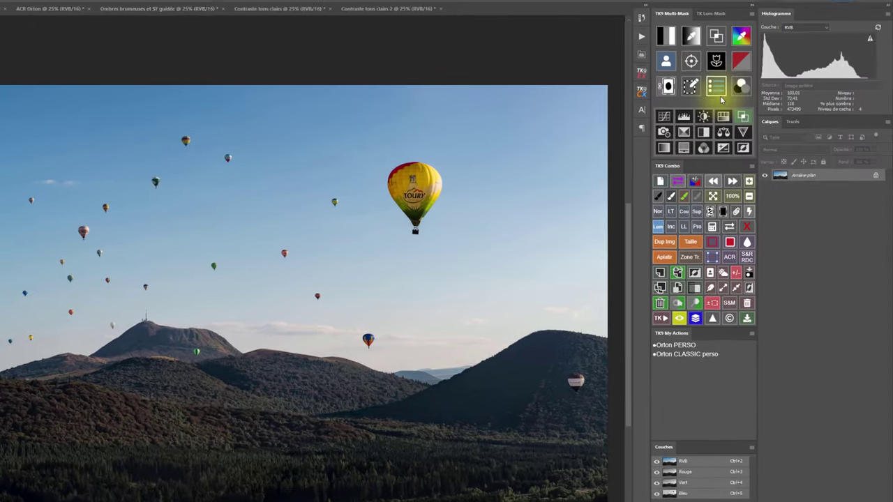
- In Photoshop, run the TK9 bonus action Esquisse Couleur on the balloon photo with a Minimum radius of 4 pixels
click(758, 85)
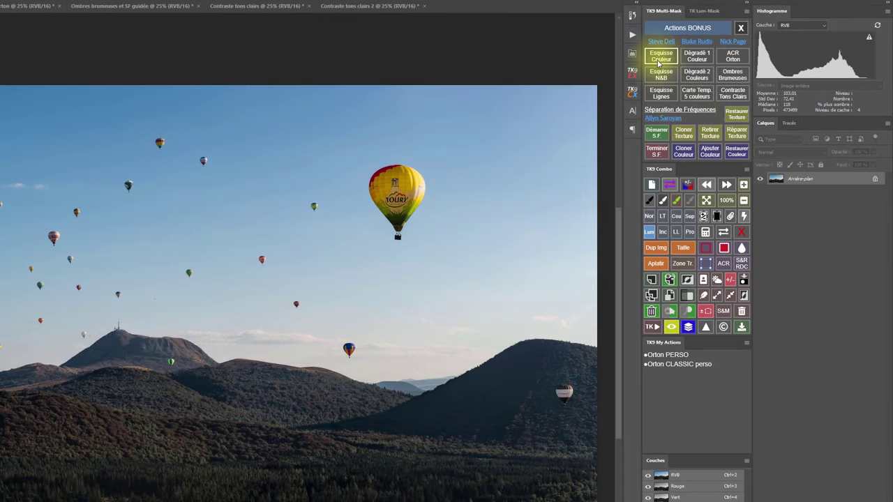
click(657, 58)
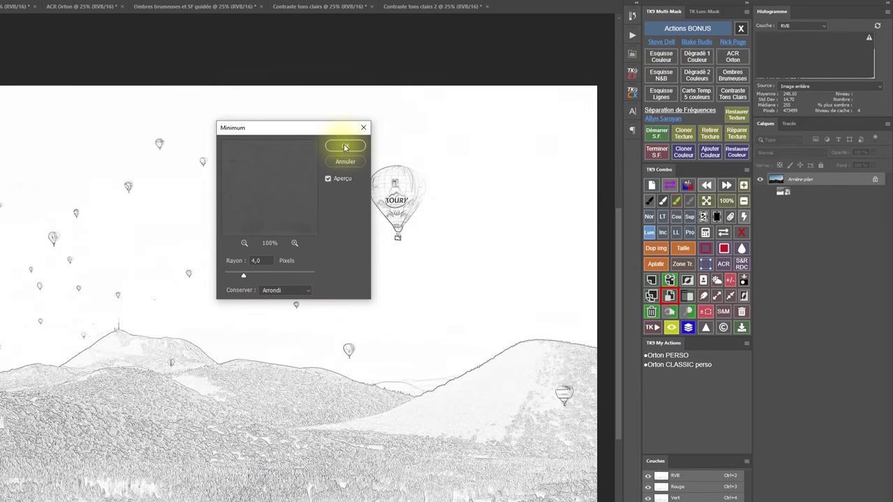
click(344, 147)
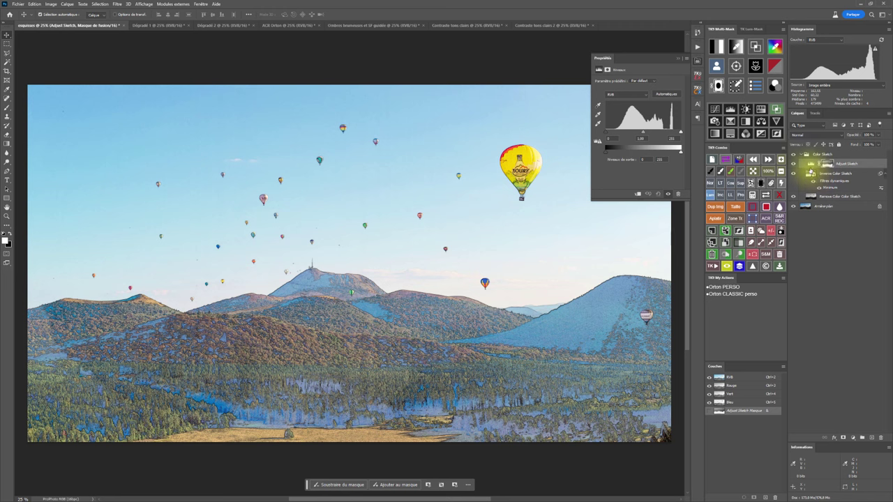
- Increase the Minimum filter radius on Inverse Color Sketch to just over 20 pixels, and lower the Adjust Sketch levels' white point and midtones
click(833, 187)
double_click(832, 187)
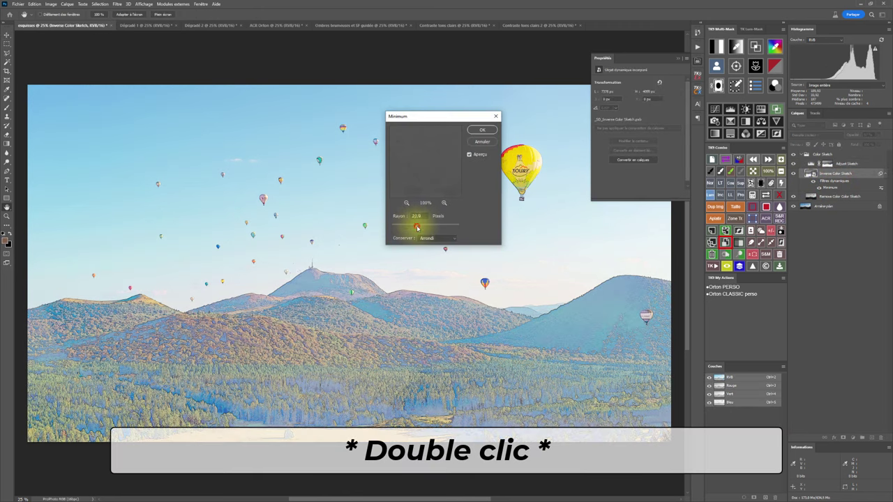
click(475, 130)
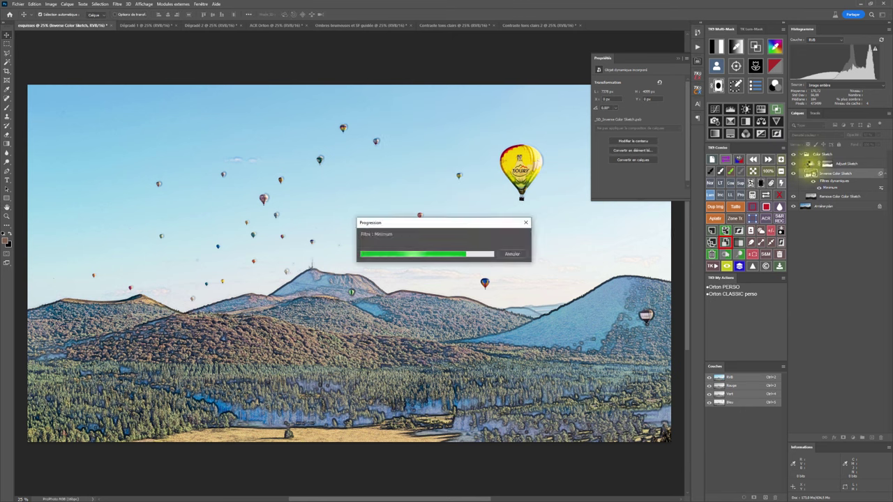
click(810, 164)
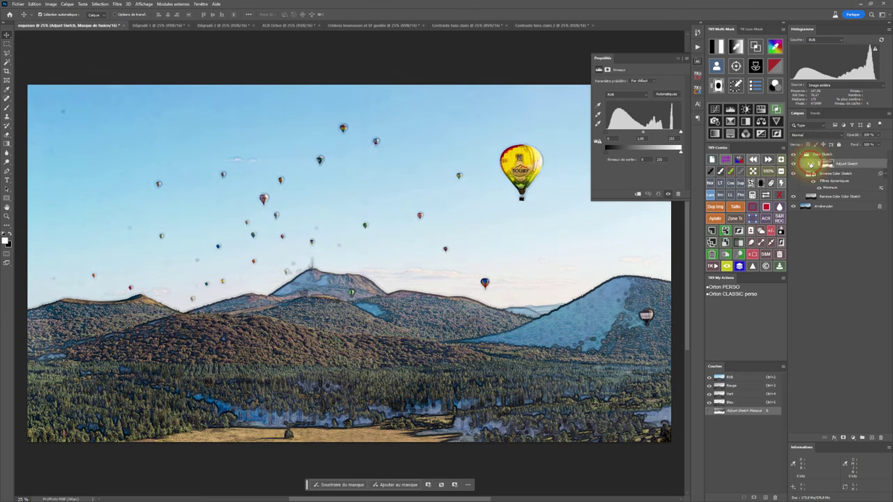
mouse_move(680, 131)
mouse_down()
mouse_move(608, 133)
mouse_move(673, 136)
mouse_move(647, 132)
mouse_up()
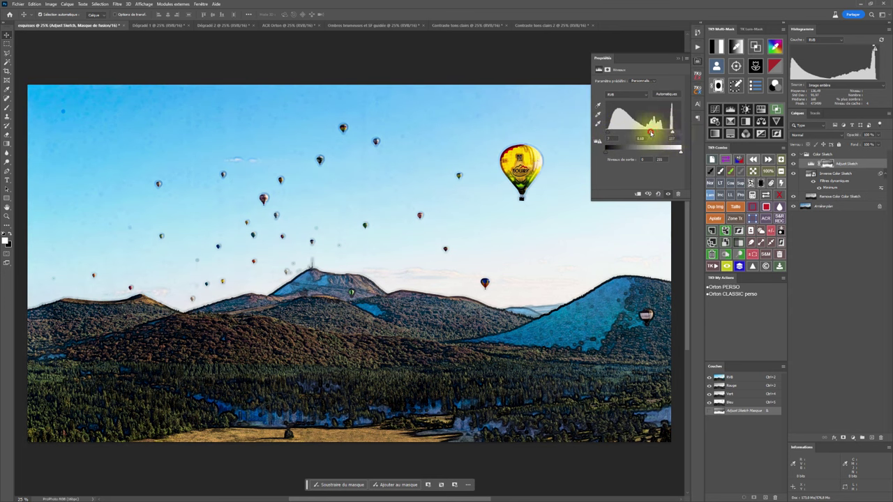
- Set the Minimum filter radius on the Inverse Color Sketch layer to 4 pixels
double_click(832, 189)
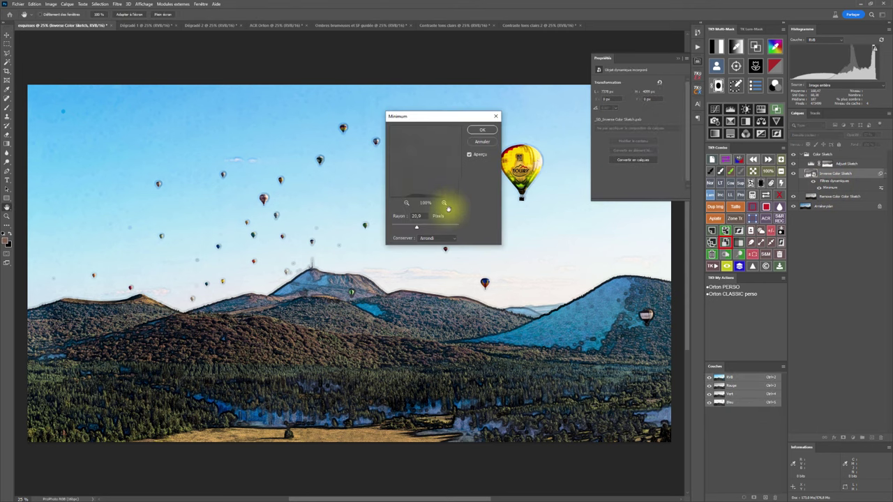
drag(402, 230, 405, 227)
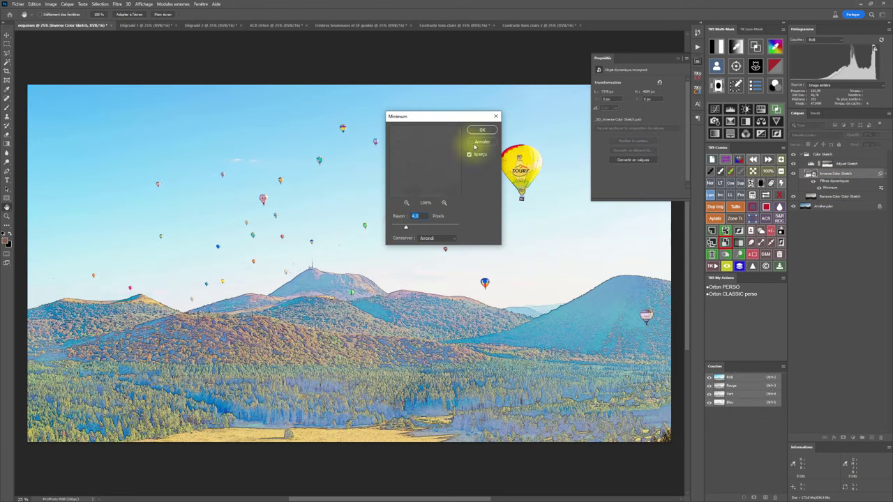
click(482, 131)
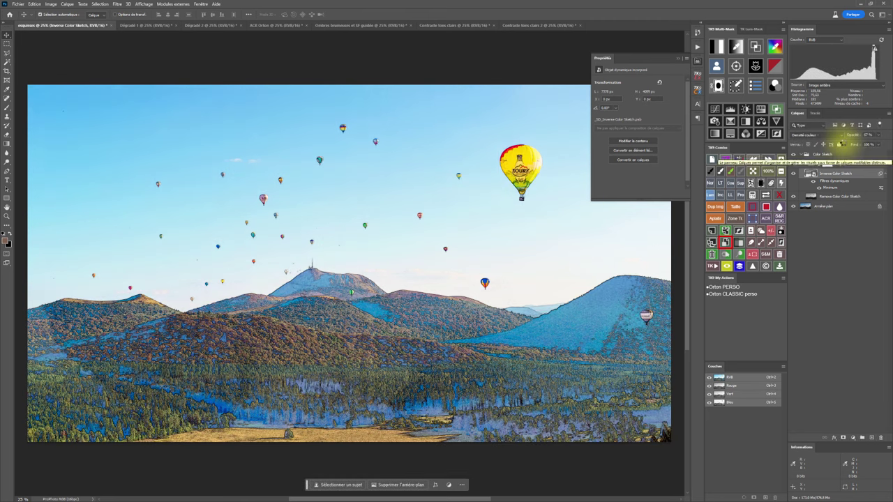
- Delete the whole Color Sketch group
click(836, 152)
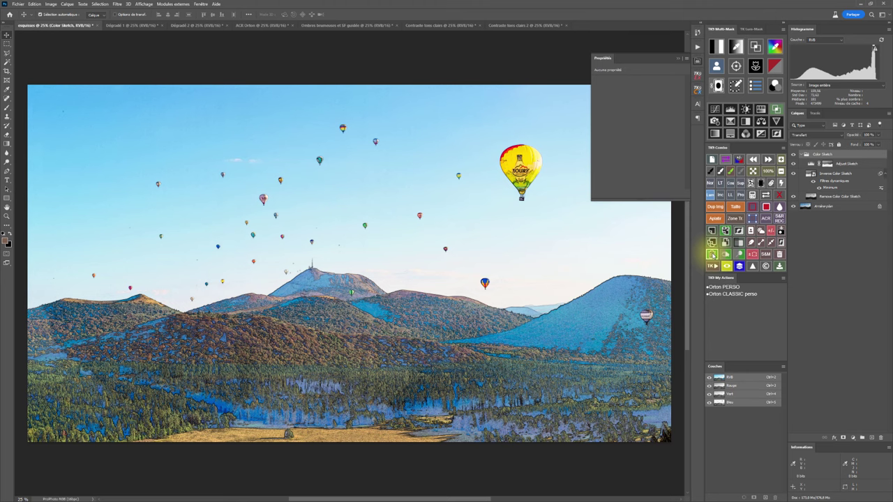
click(711, 253)
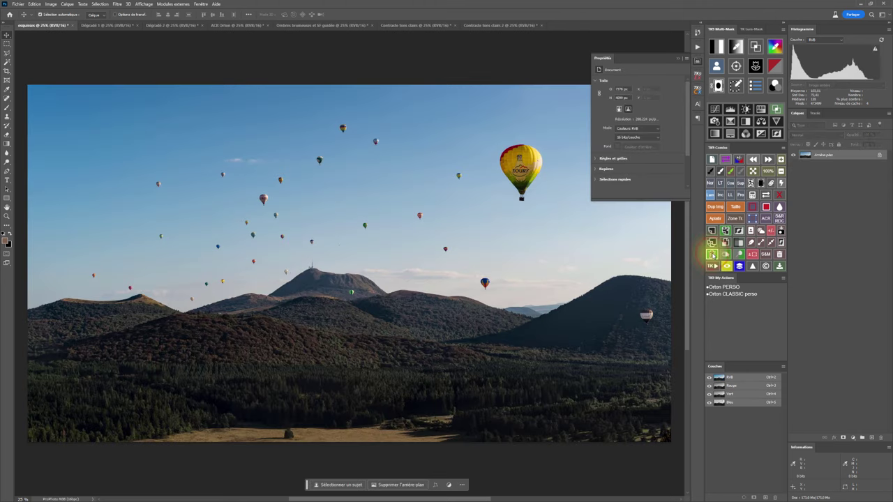
- Run the bonus action Esquisse N&B on the balloon photo with a Minimum radius of 4 pixels
click(755, 85)
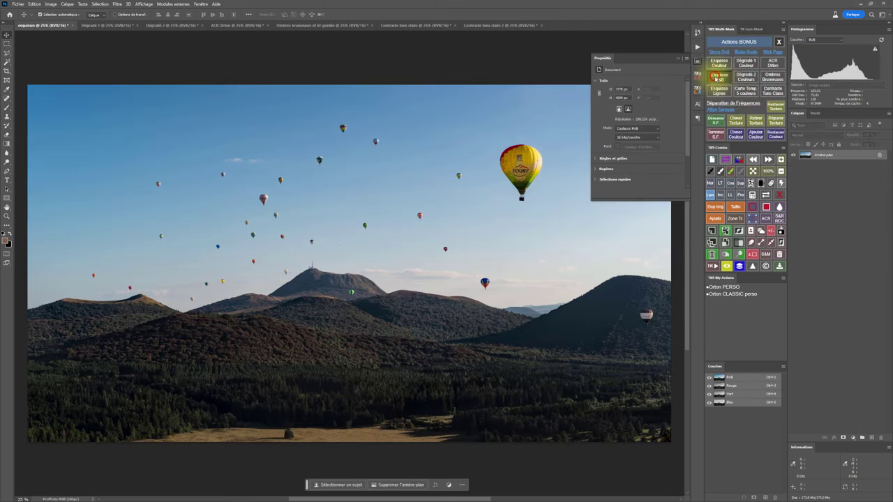
click(717, 79)
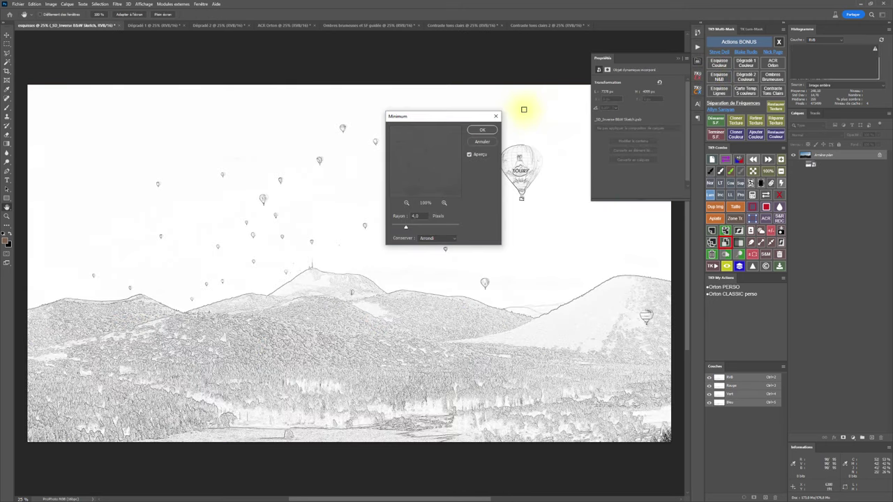
click(482, 130)
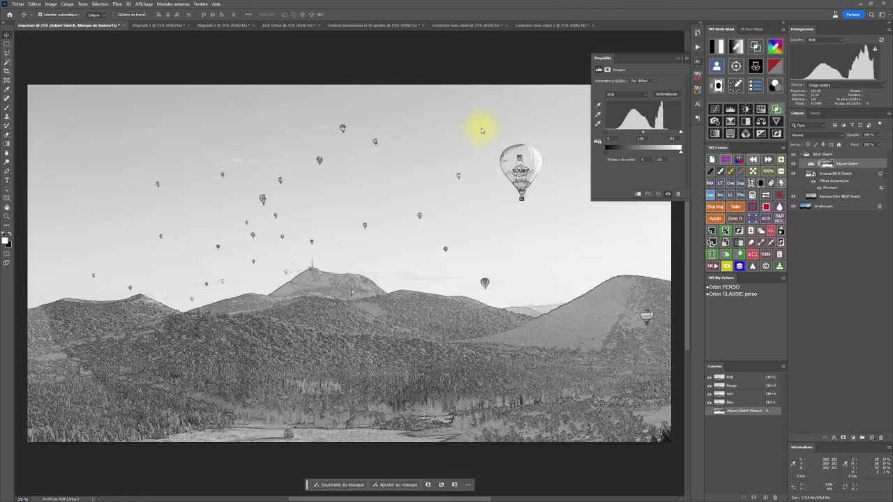
- Strengthen the black-and-white sketch's contrast in the Adjust Sketch levels by raising the black point and lowering the white point and midtones
click(811, 164)
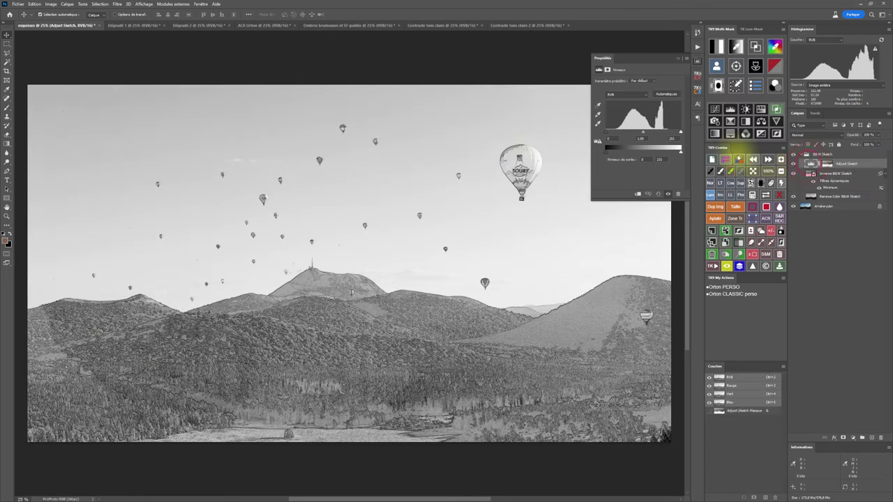
drag(605, 131, 614, 131)
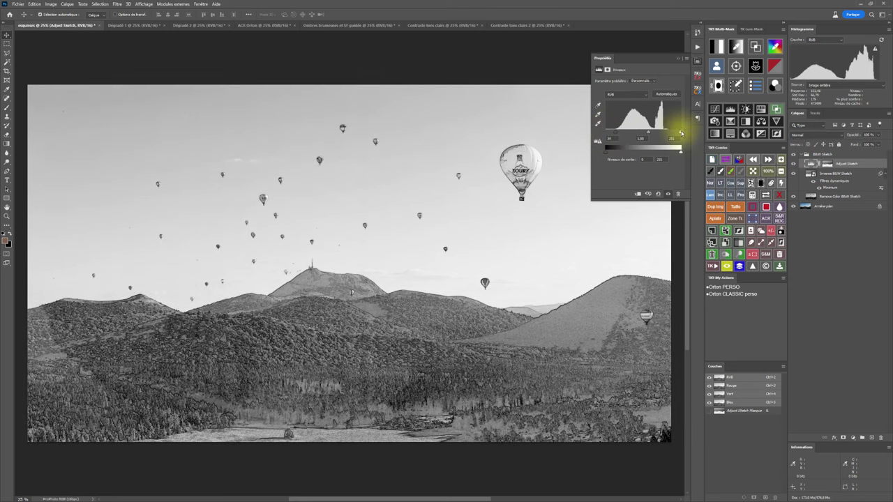
drag(681, 132, 647, 133)
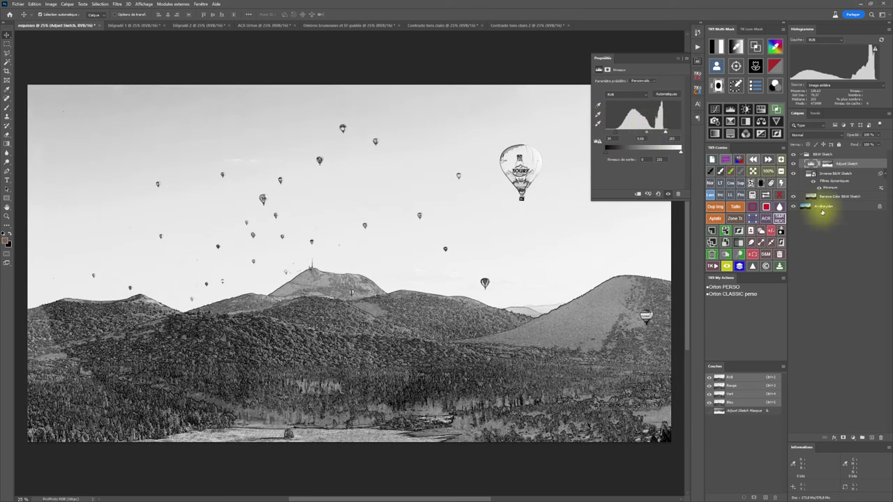
- Delete the whole B&W Sketch group
click(833, 155)
click(713, 253)
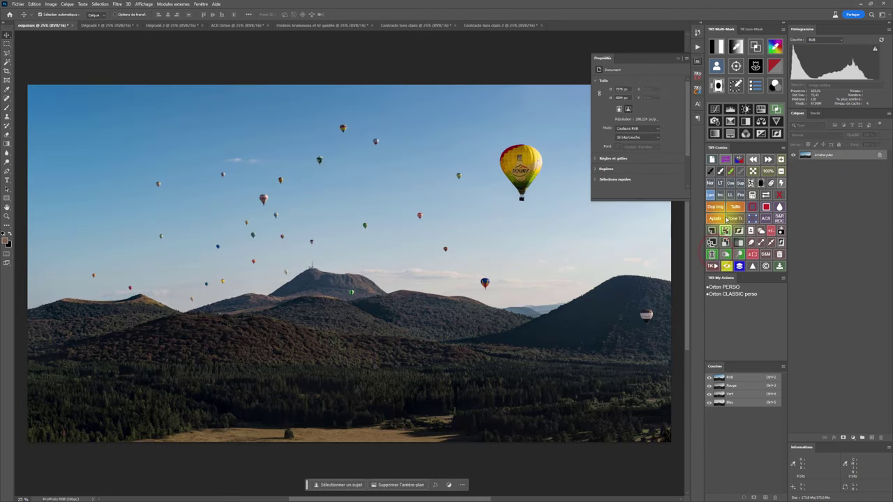
- Run the bonus action Esquisse Lignes on the balloon photo and accept its Minimum filter
click(737, 85)
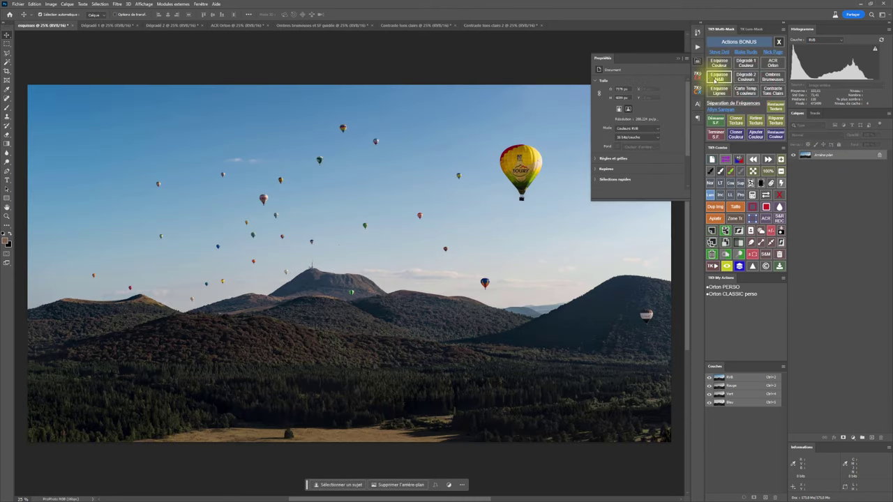
click(717, 92)
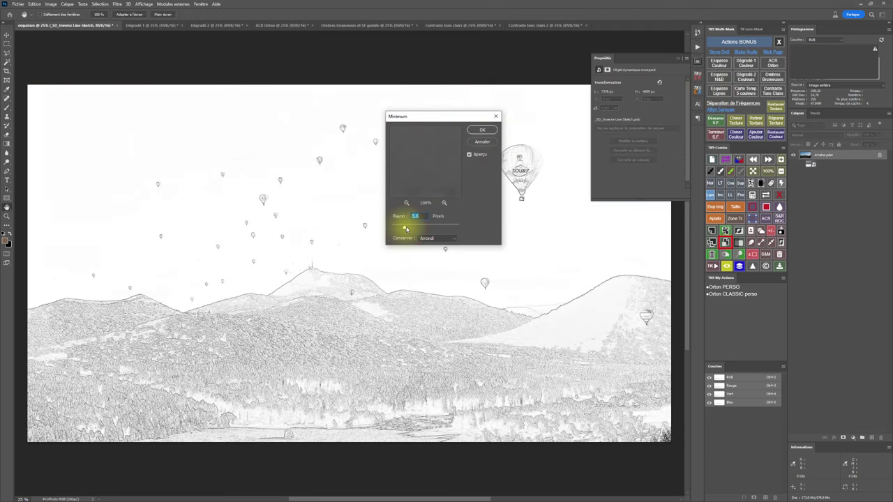
click(482, 129)
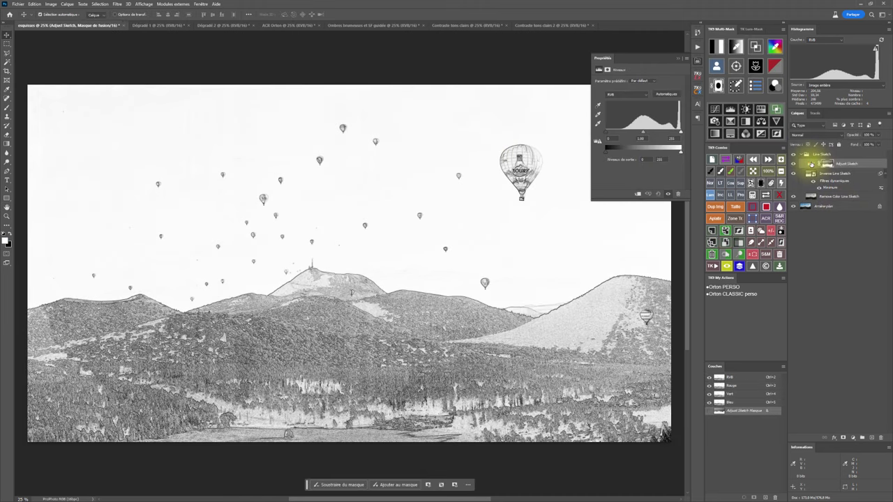
- Darken the line sketch in the Adjust Sketch levels: raise the black point, set midtones to about 0.72 and white point to about 238
click(810, 163)
drag(604, 131, 620, 131)
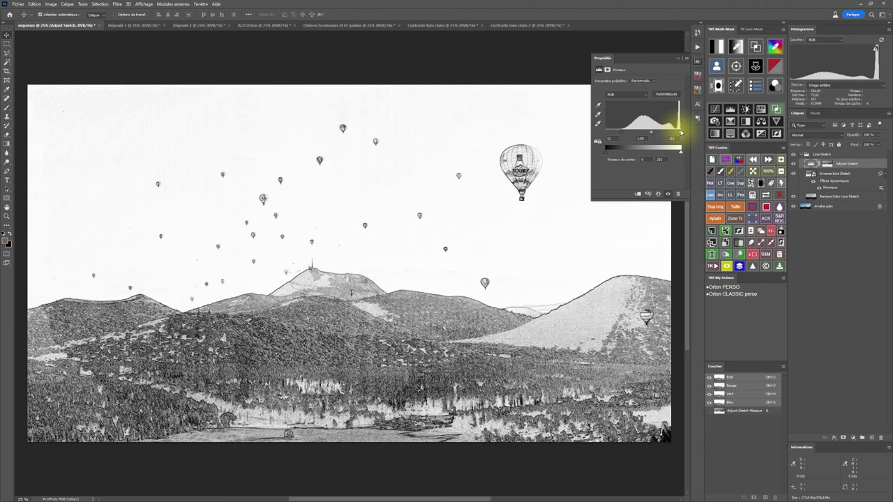
drag(681, 132, 655, 133)
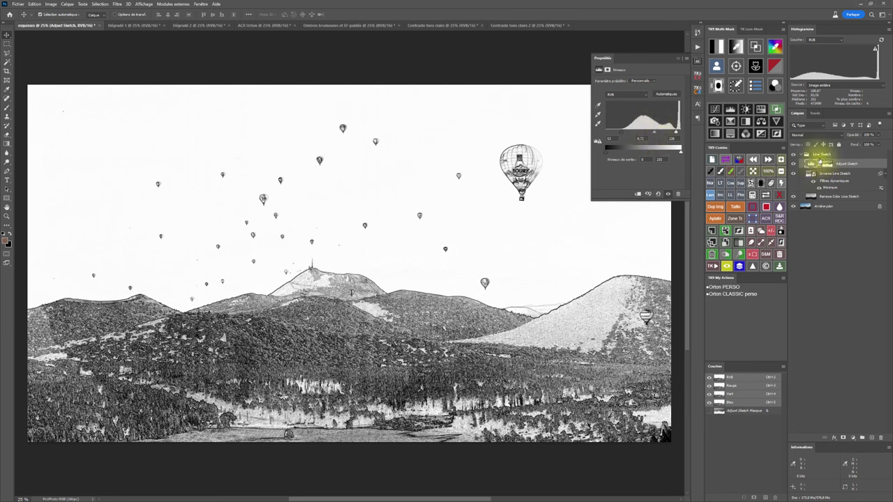
- Delete the whole Line Sketch group
click(820, 152)
click(711, 254)
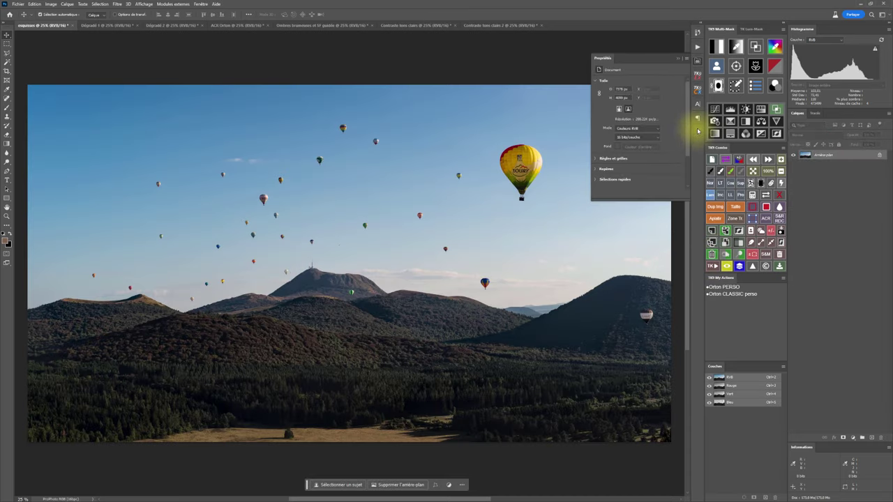
- Switch to the Dégradé 1 sunset image and run the bonus action Dégradé 1 Couleur
click(754, 85)
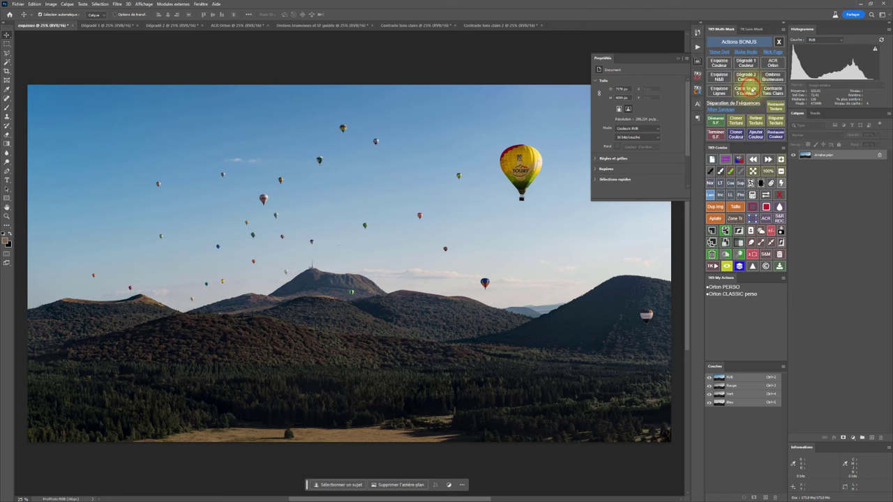
click(99, 27)
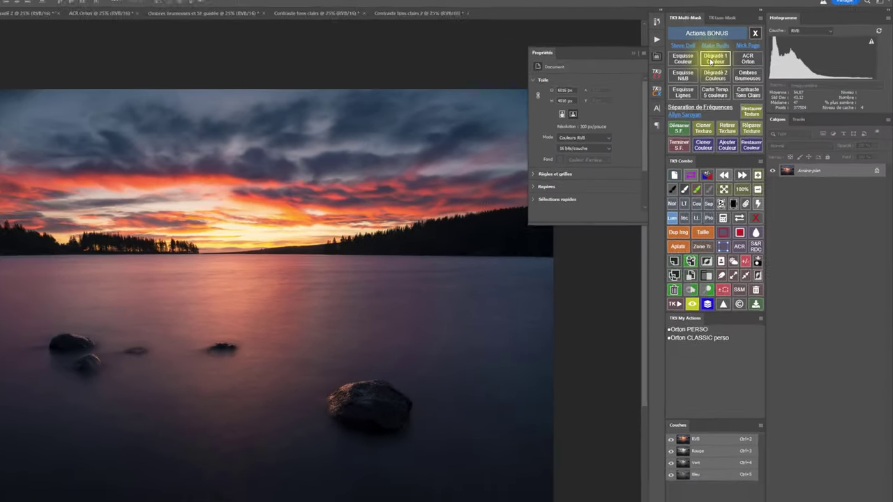
click(693, 58)
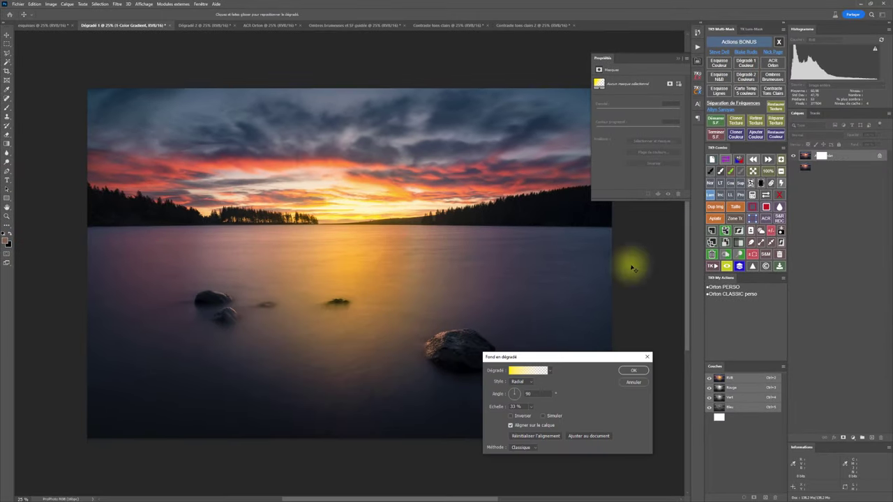
- Change the gradient's starting colour stop from yellow to a soft orange sampled from the sunset sky
click(512, 372)
drag(419, 99, 525, 101)
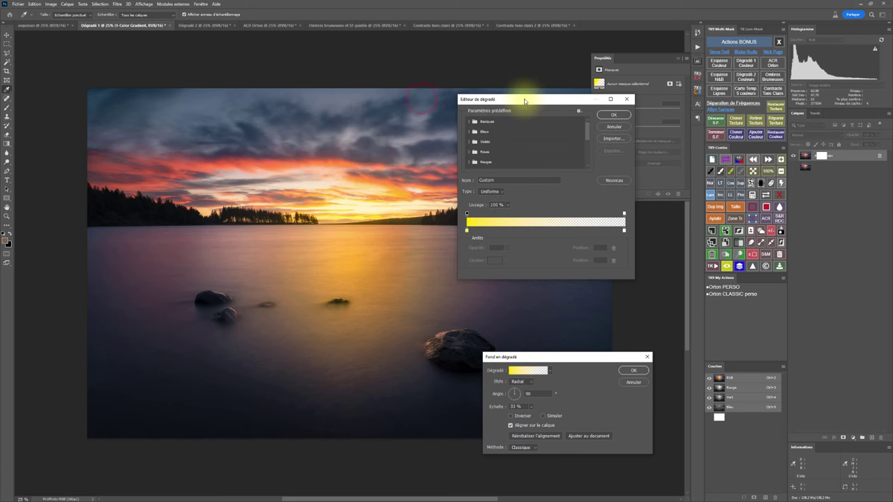
click(466, 231)
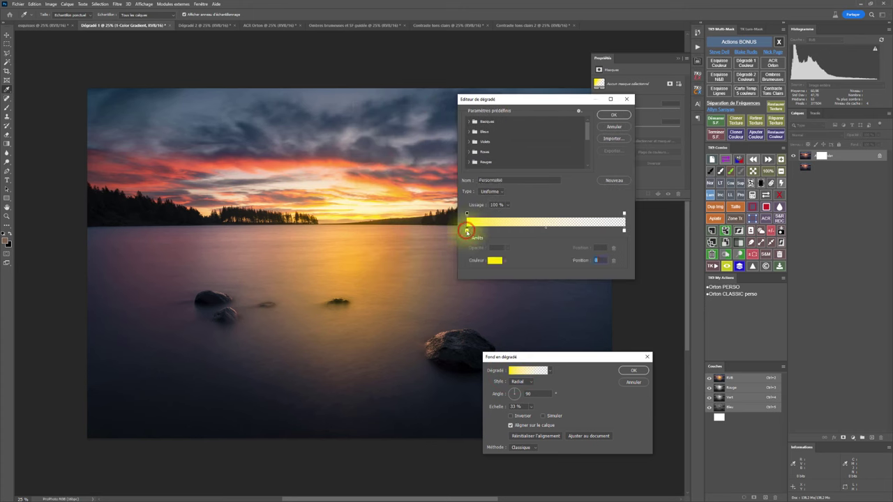
click(396, 190)
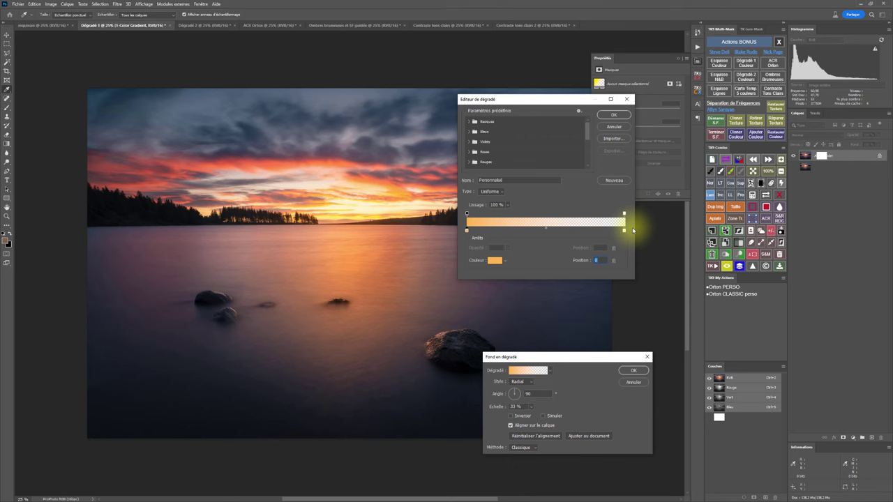
- Accept the edited gradient colours, move the radial glow up to the sun's position on the horizon and apply the gradient fill
click(611, 116)
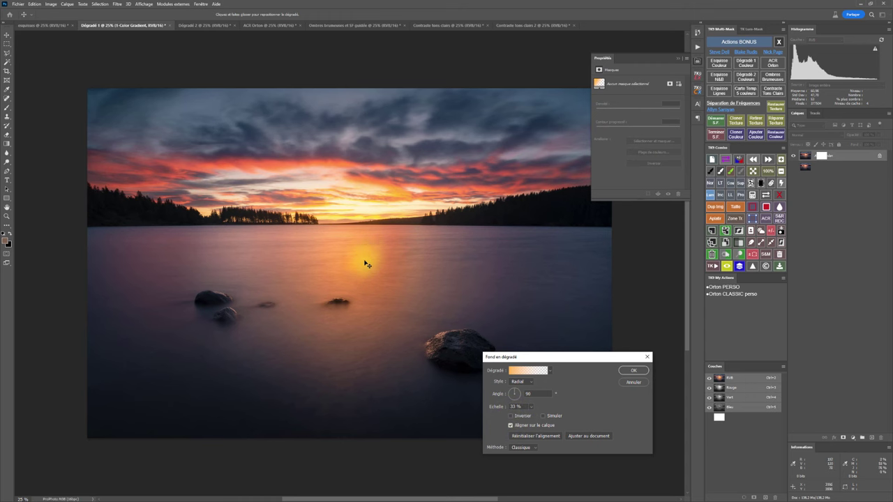
drag(363, 259, 385, 230)
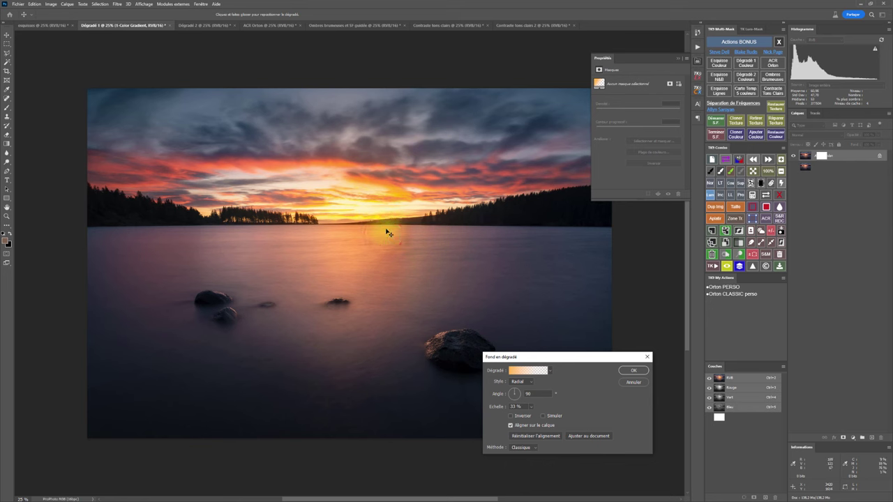
click(632, 372)
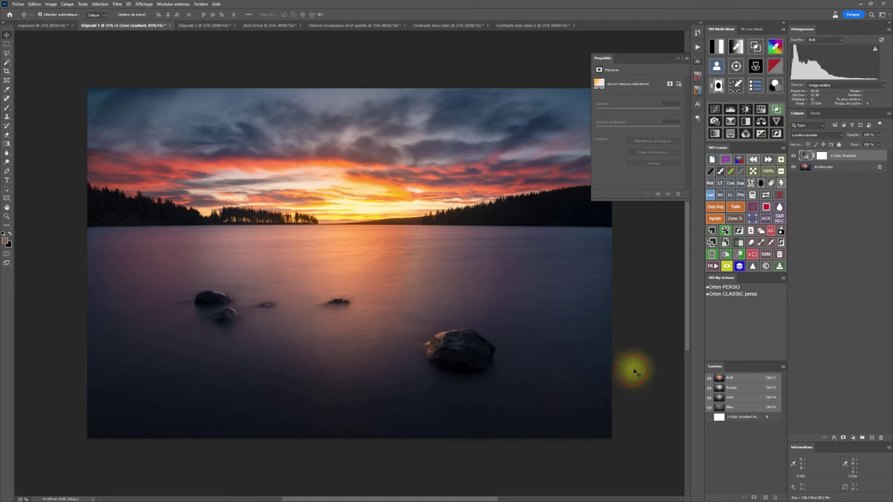
- Lower the 1-Color Gradient layer's opacity and compare the sunset with and without the glow
click(793, 155)
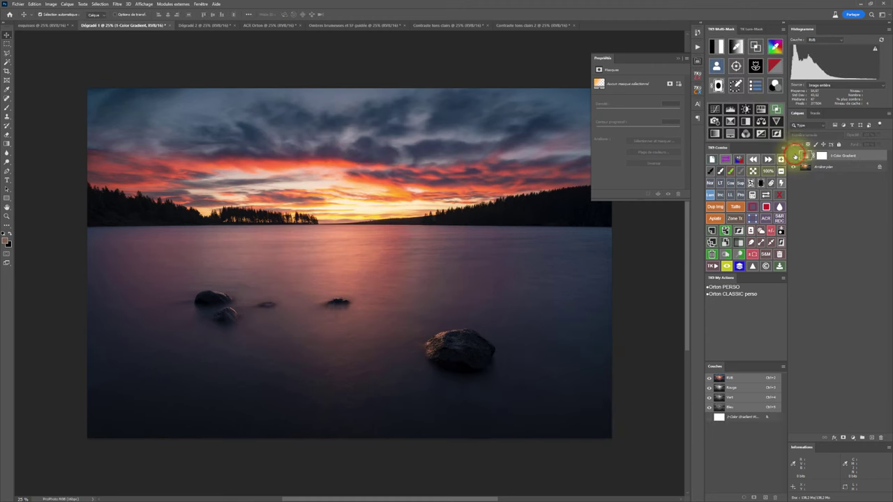
click(793, 156)
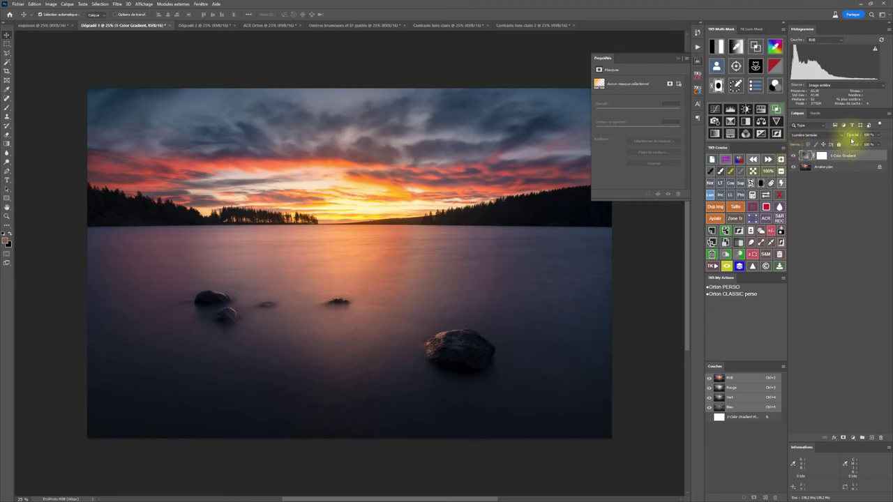
drag(855, 136, 838, 138)
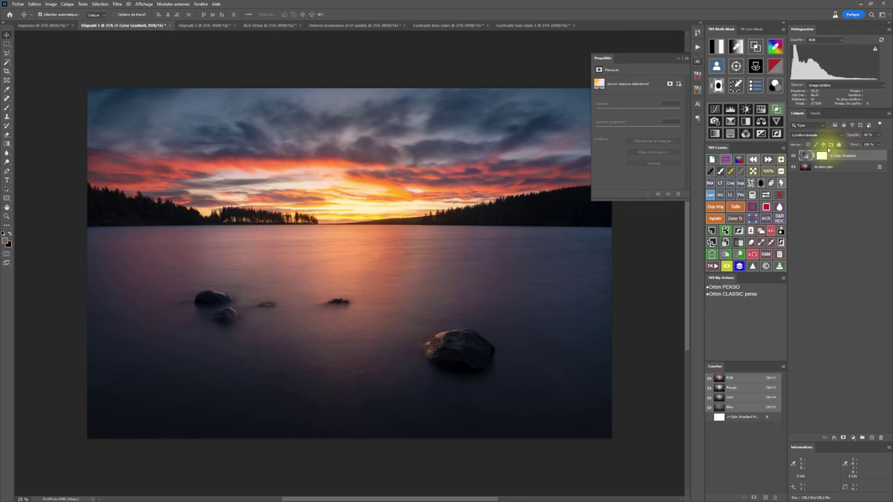
click(793, 156)
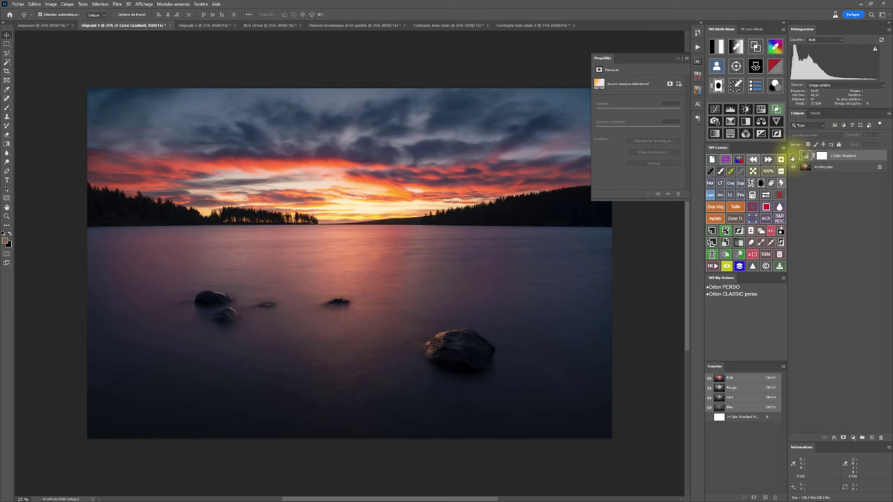
click(794, 155)
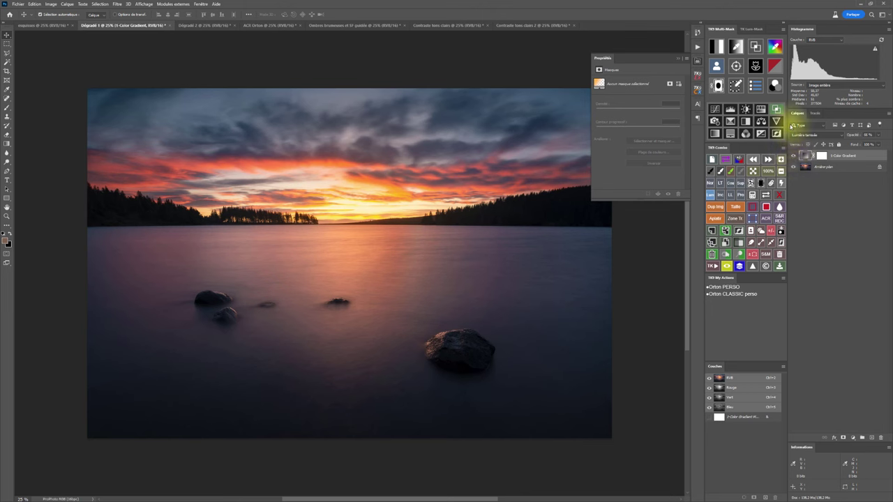
- Switch to the Dégradé 2 daffodil image and run the bonus action Dégradé 2 Couleurs
click(736, 85)
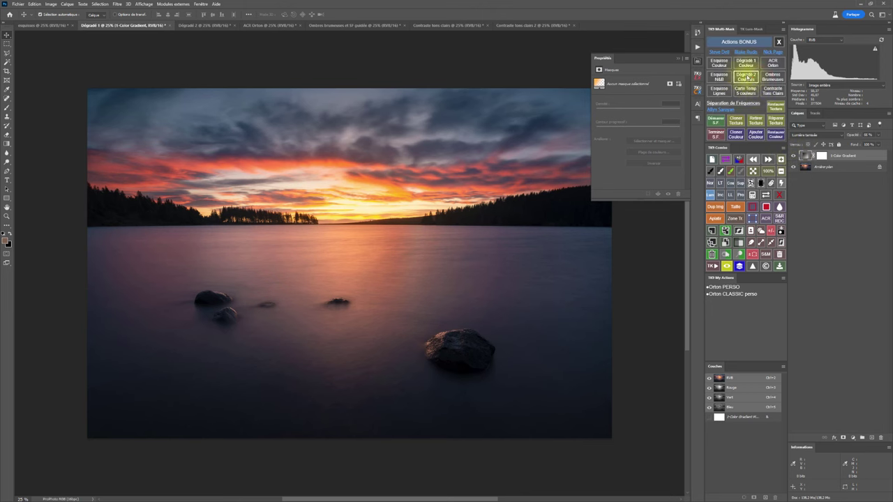
click(200, 25)
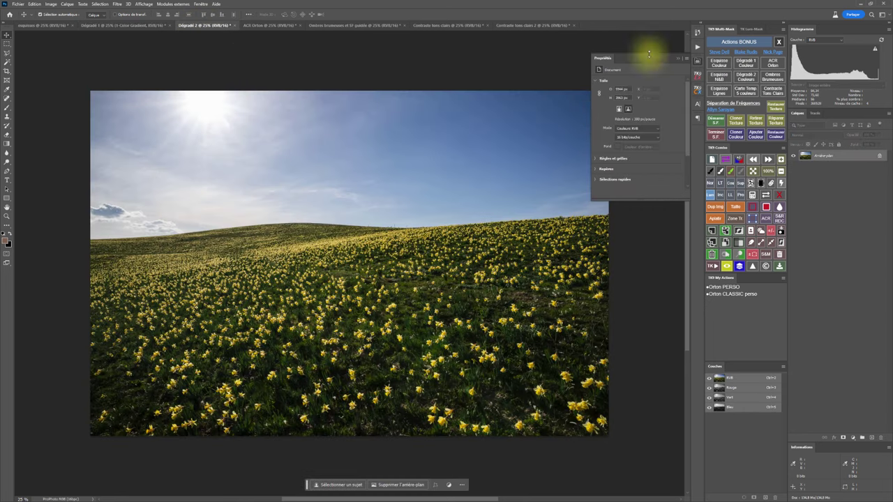
click(745, 77)
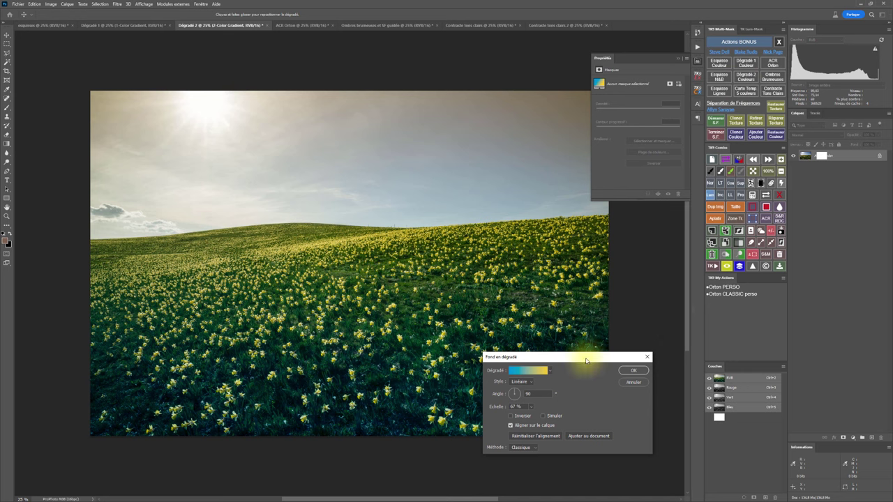
- Invert the linear gradient to put the blue in the sky, and shift it slightly upward on the image
drag(586, 361, 585, 263)
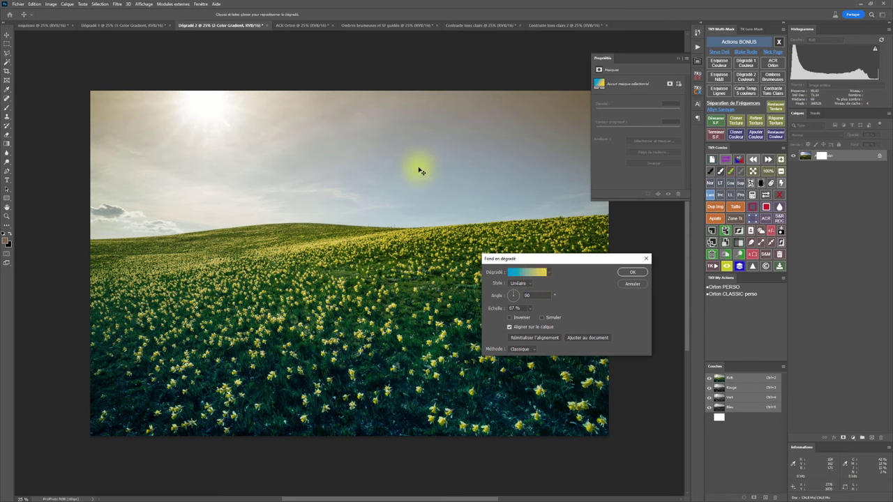
click(510, 319)
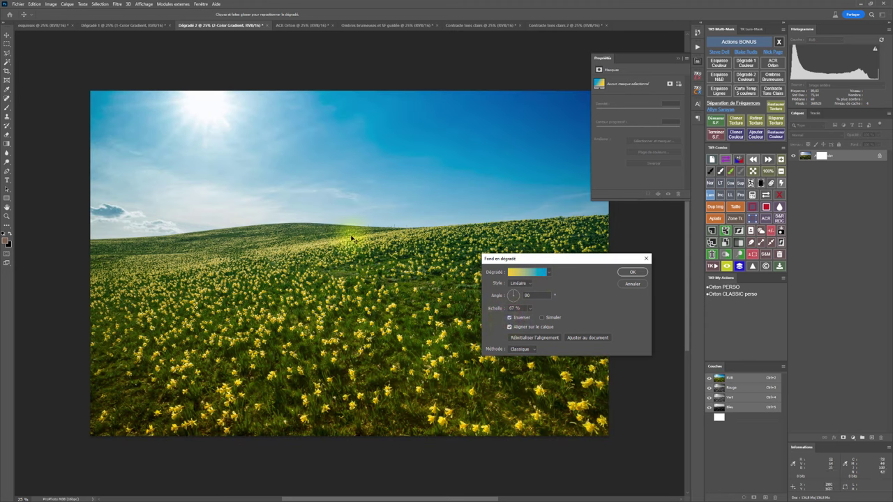
mouse_move(355, 240)
mouse_down()
mouse_move(357, 269)
mouse_move(360, 173)
mouse_move(364, 230)
mouse_up()
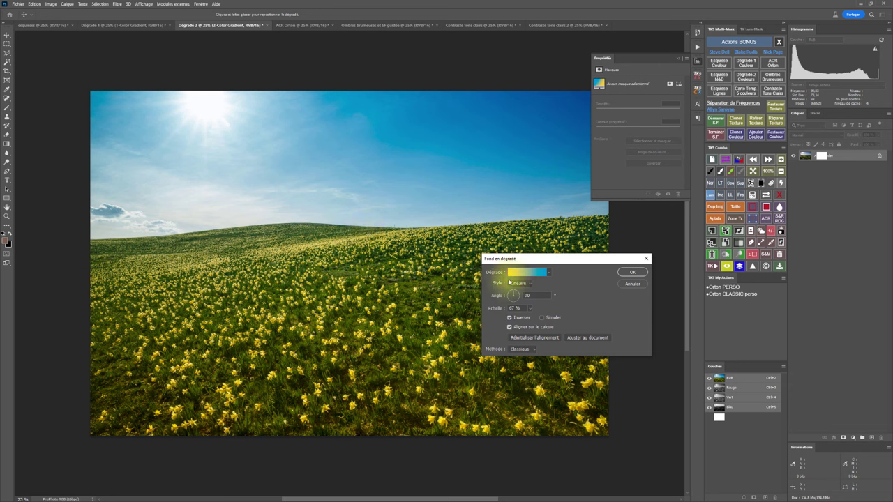
- Change the gradient's light blue colour stop to the deeper blue #2545ad and apply the gradient fill
click(529, 273)
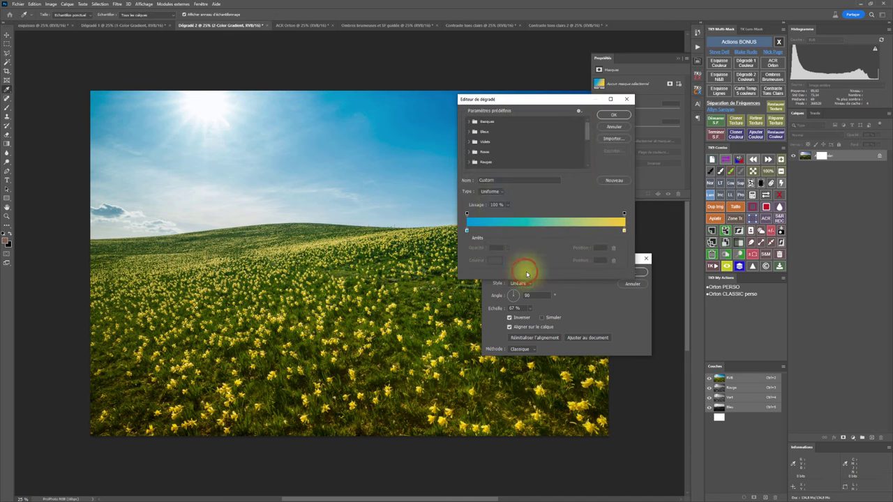
click(466, 231)
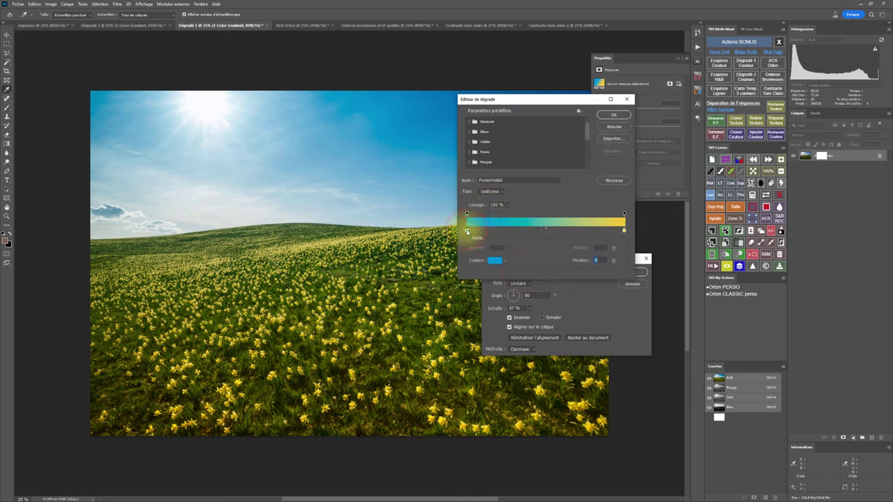
double_click(466, 231)
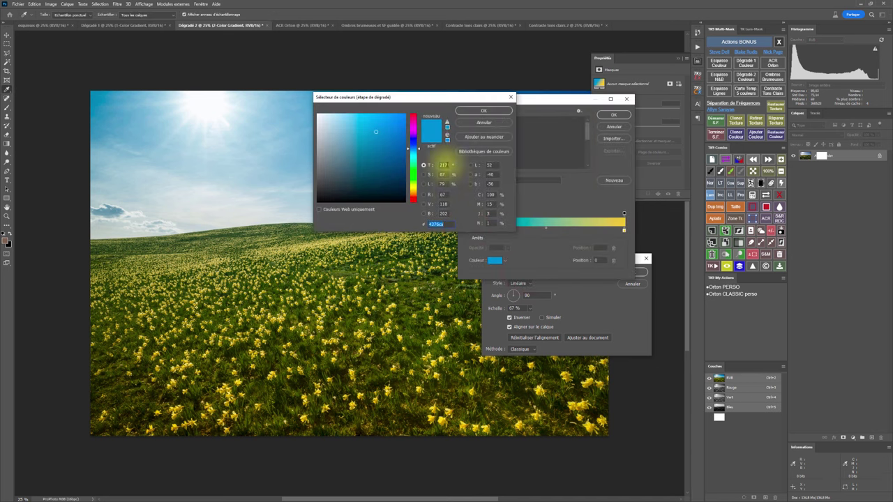
mouse_move(395, 151)
mouse_down()
mouse_move(383, 143)
mouse_move(419, 146)
mouse_move(387, 141)
mouse_up()
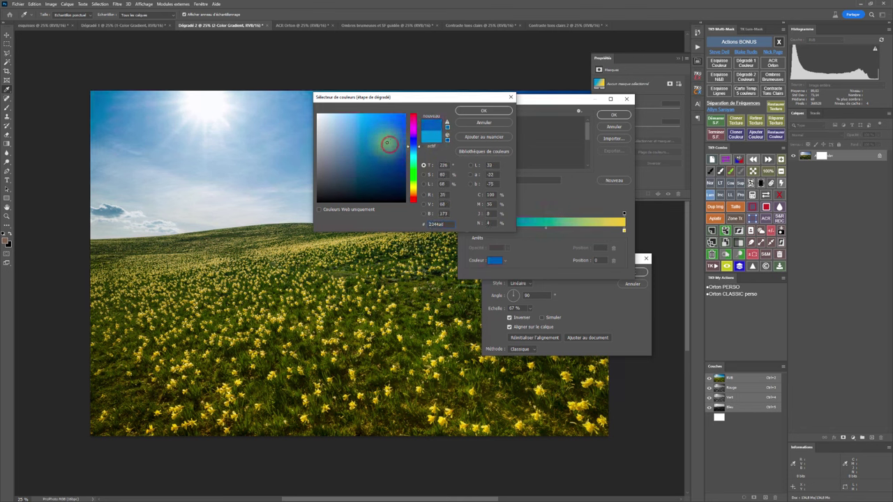
click(484, 110)
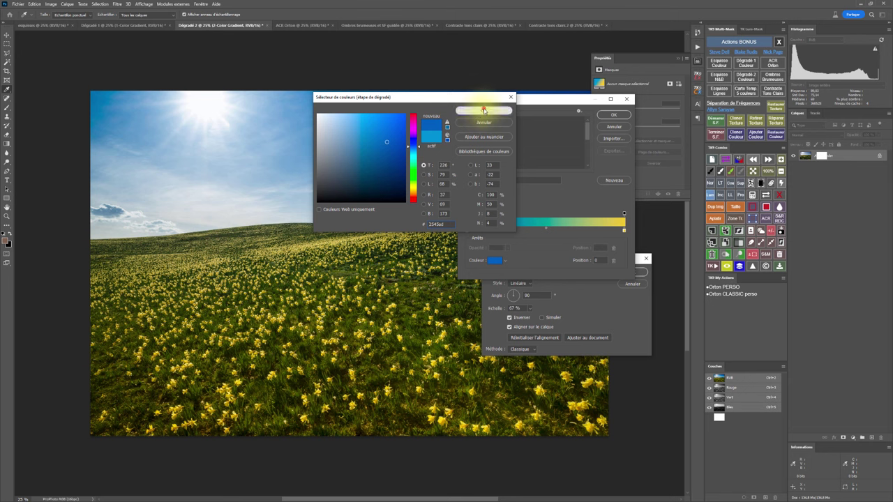
click(607, 116)
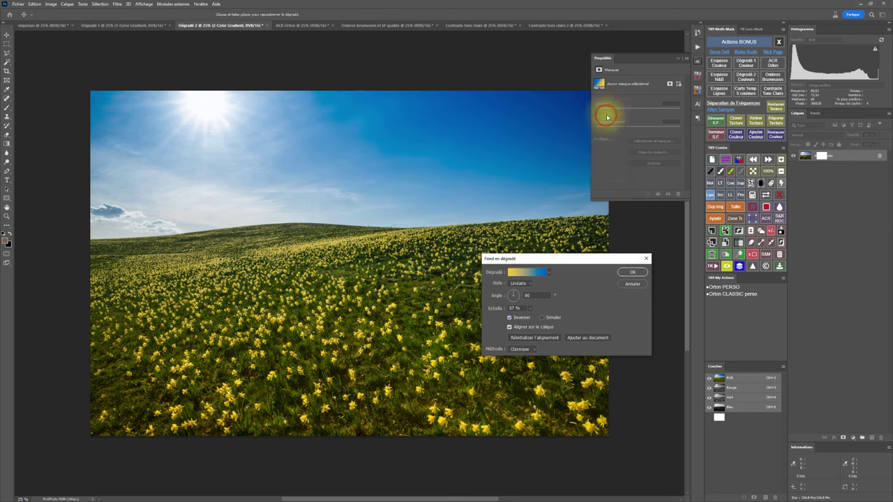
click(631, 273)
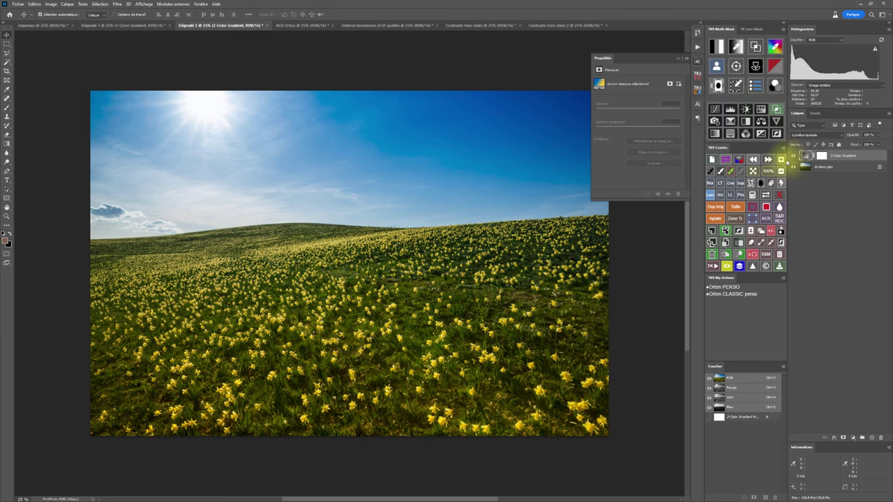
- Lower the 2-Color Gradient layer's opacity and compare the daffodil field with and without it
click(793, 157)
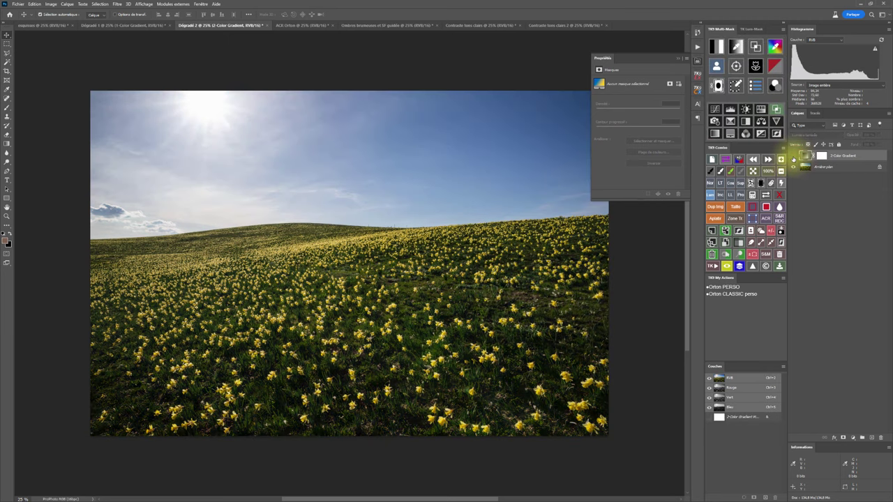
click(794, 157)
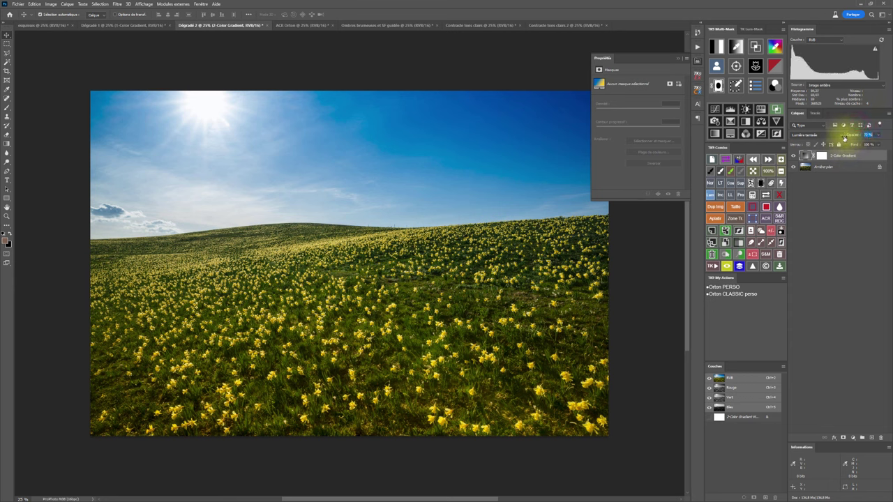
drag(852, 136, 842, 138)
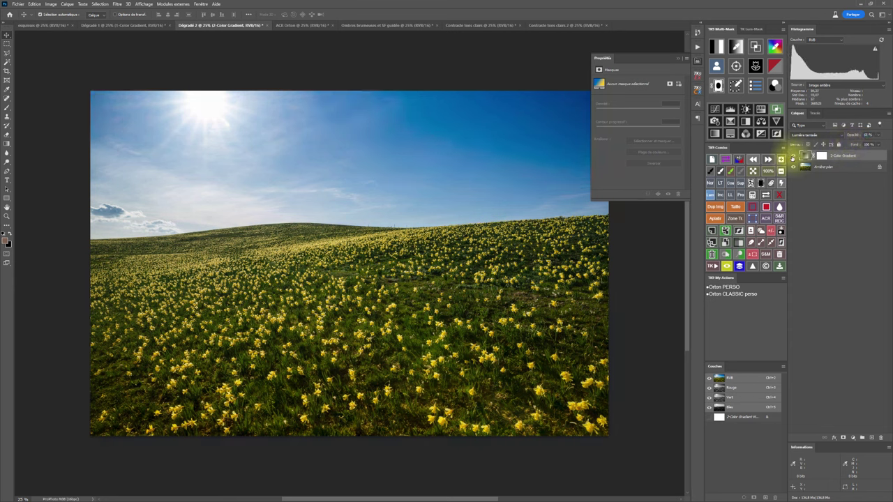
click(794, 156)
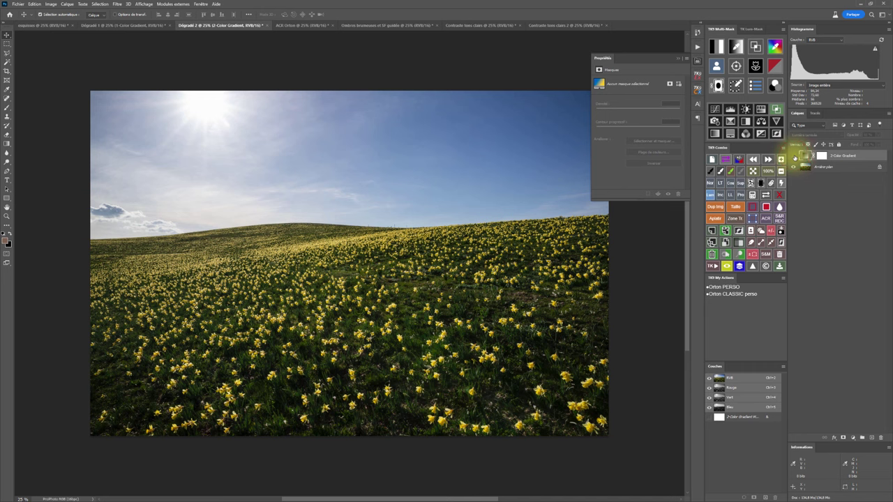
click(794, 156)
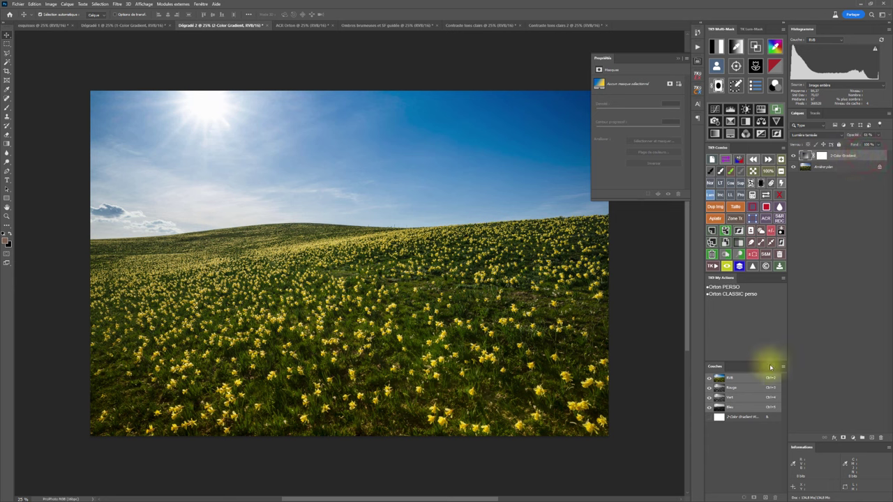
- Remove the 2-Color Gradient layer from the daffodil image
click(723, 265)
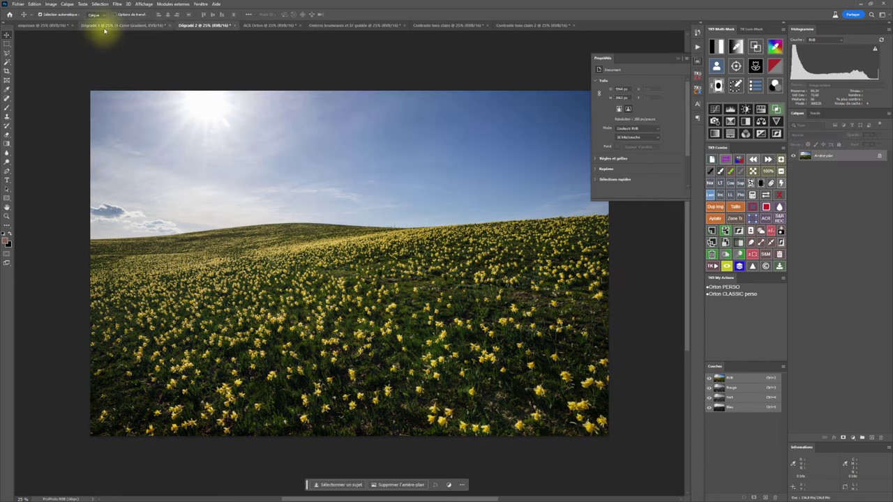
- Return to the Dégradé 1 sunset image and run the bonus action Carte Temp 5 couleurs
click(106, 26)
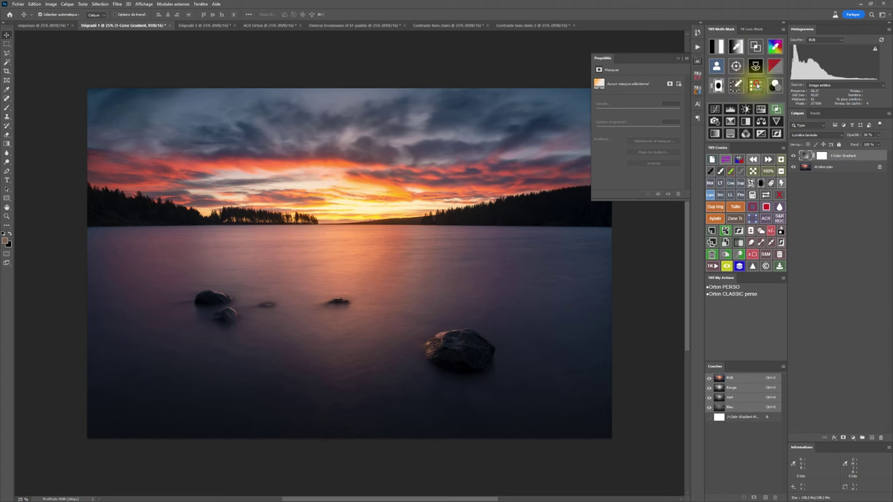
click(756, 85)
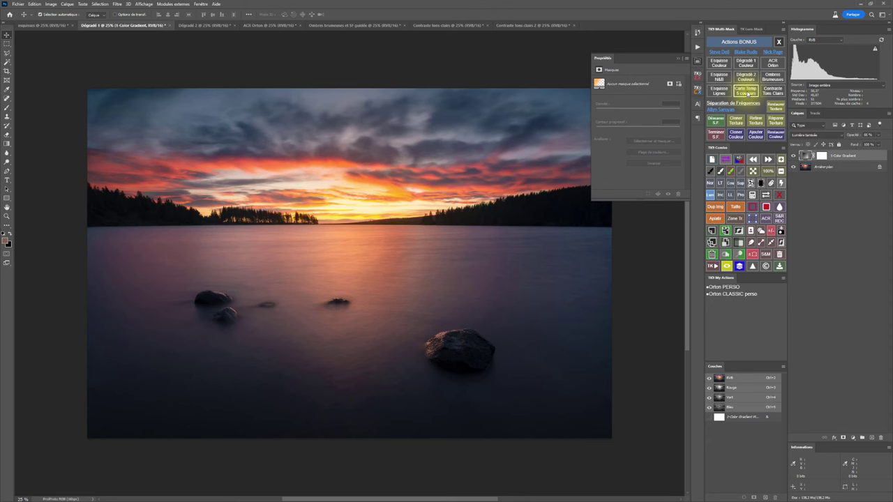
click(745, 93)
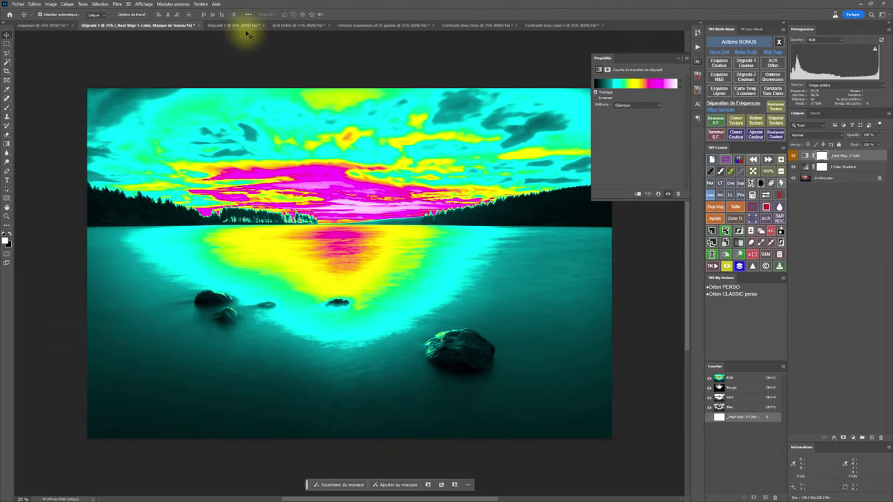
- Switch to the Dégradé 2 daffodil image and toggle the Carte Temp 5 couleurs heat map on and off twice
click(235, 26)
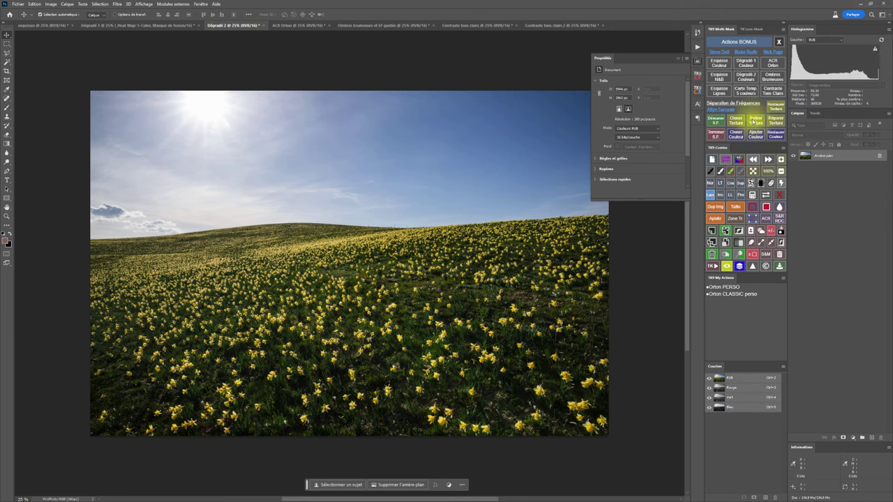
click(741, 92)
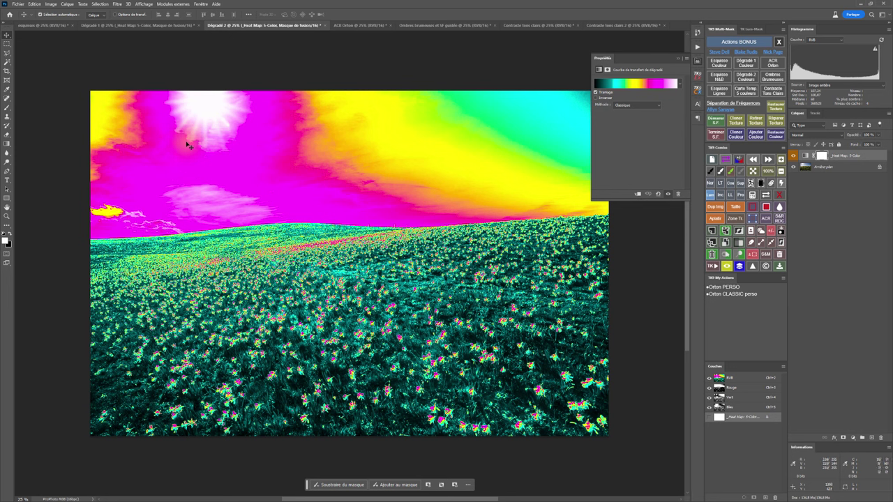
click(746, 91)
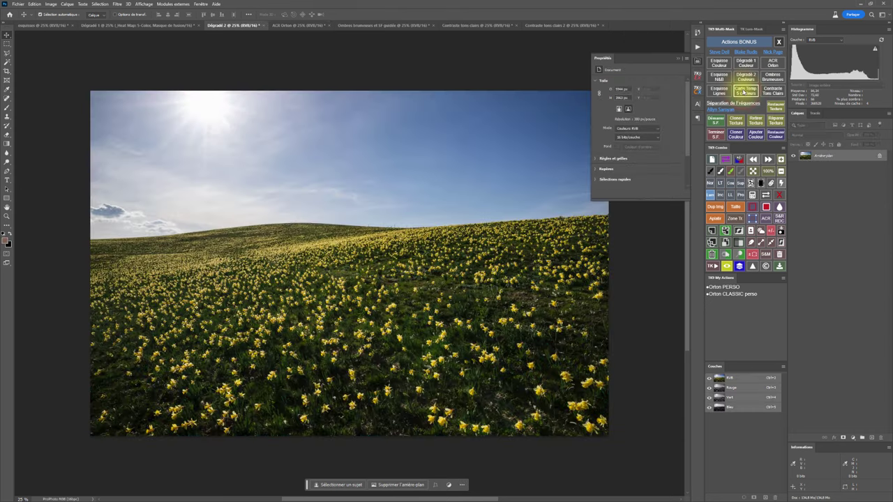
click(745, 91)
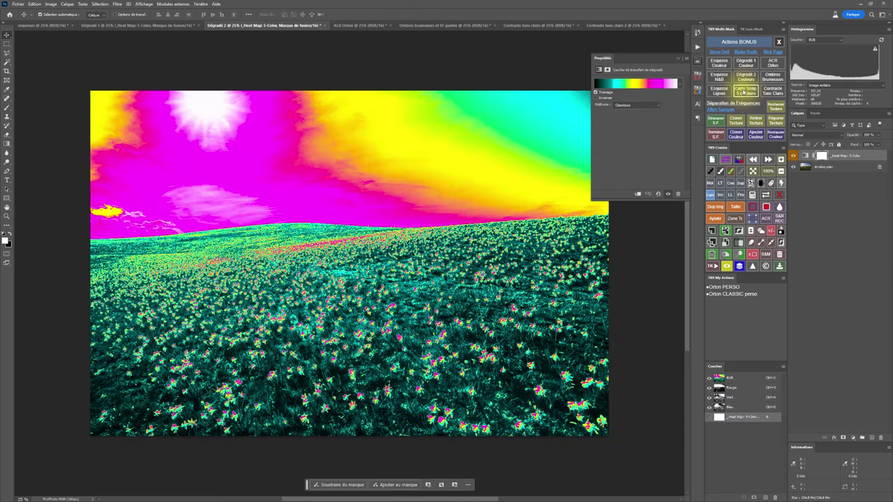
click(745, 91)
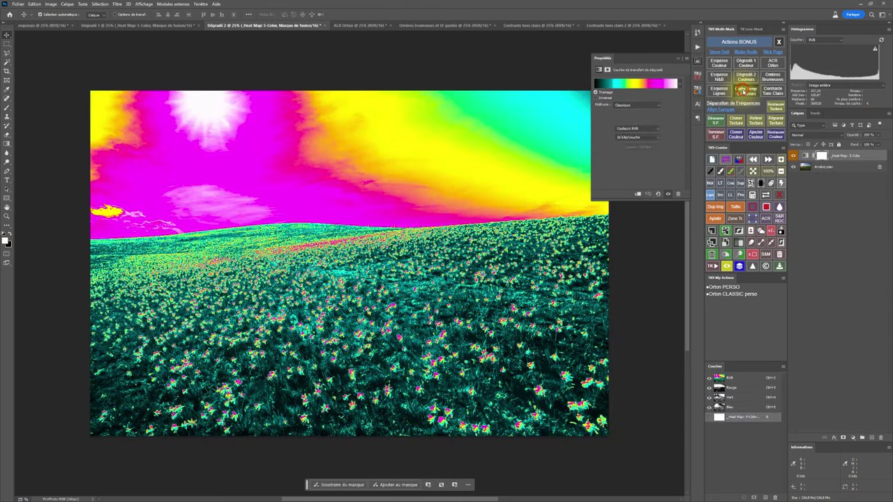
- Return to the Dégradé 1 sunset image and remove its Carte Temp 5 couleurs heat map, leaving the 1-Color Gradient layer
click(129, 26)
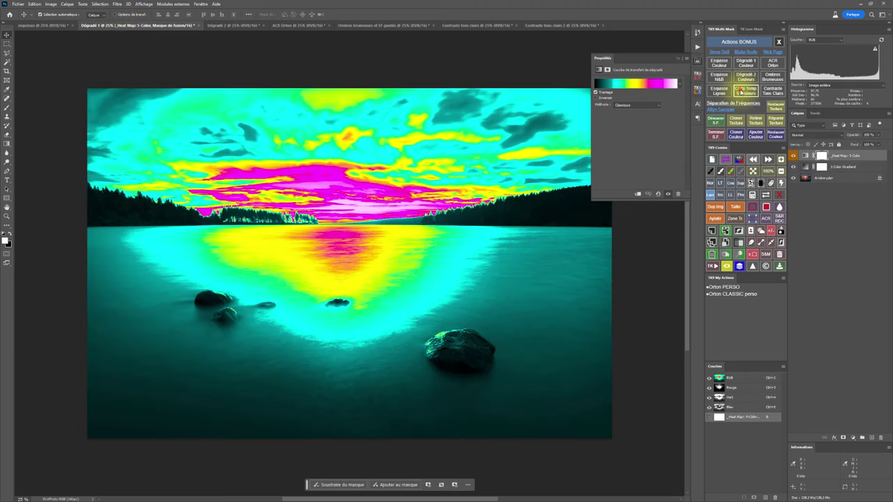
click(742, 91)
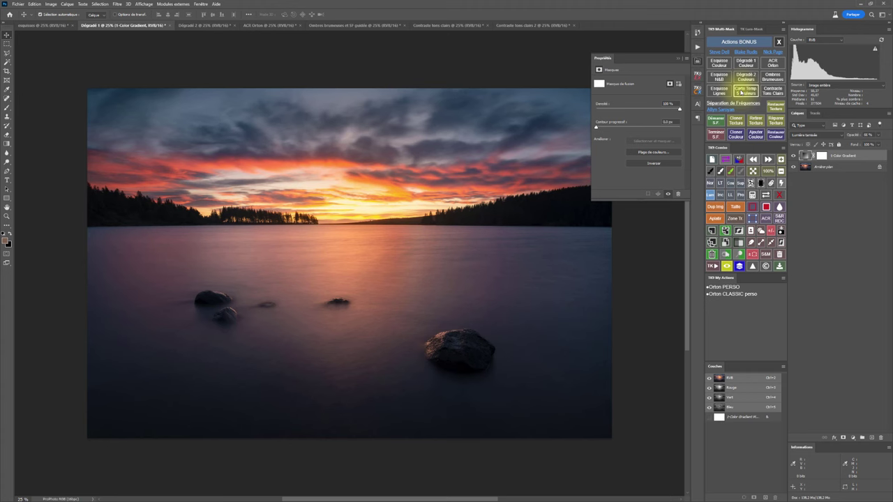
click(742, 91)
click(745, 91)
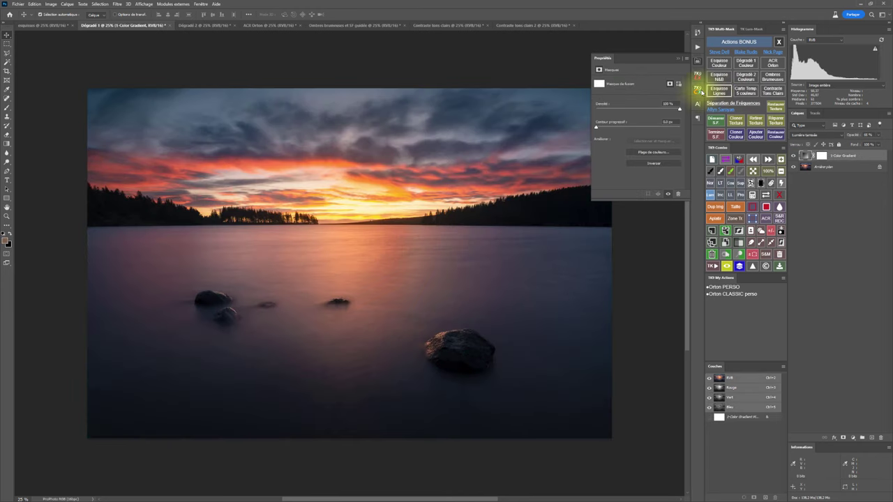
- Switch to the ACR Orton forest image, run the ACR Orton bonus action and accept its proposed Gaussian blur
click(261, 25)
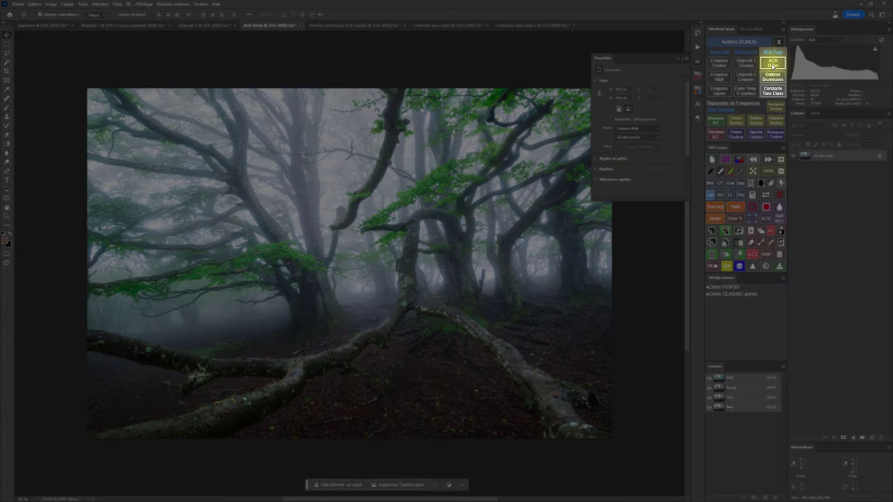
click(772, 64)
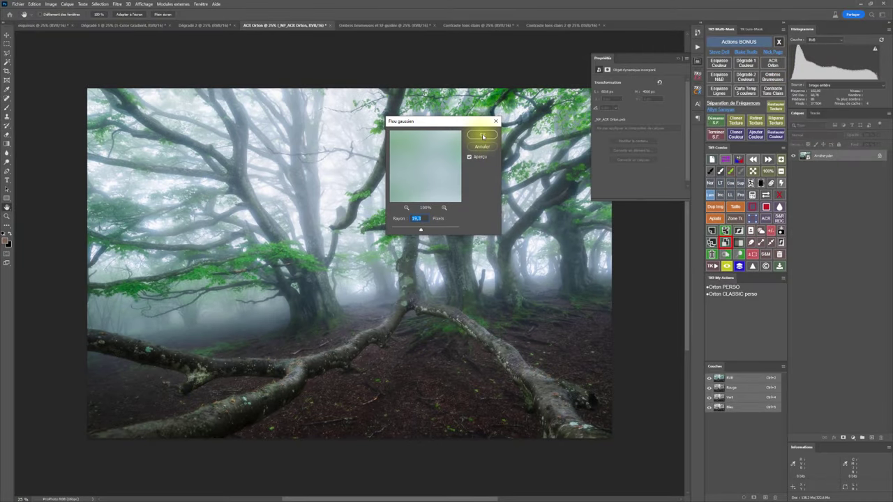
click(482, 136)
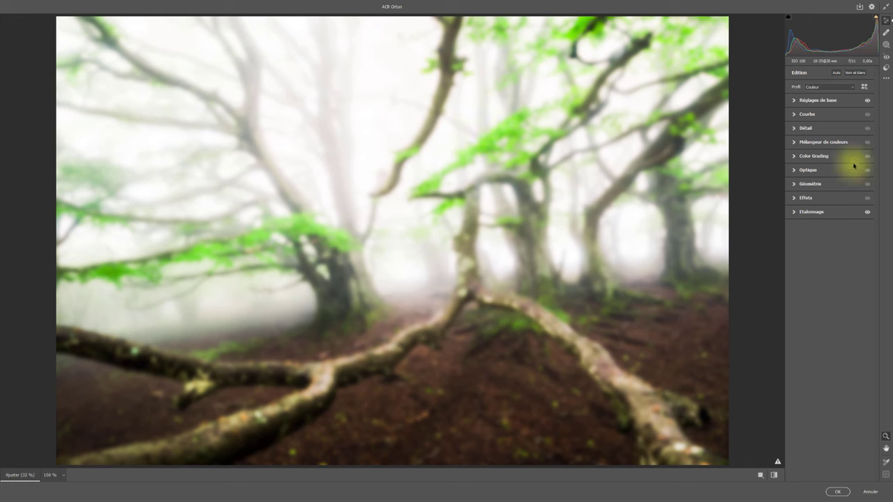
- Review the Réglages de base and Etalonnage settings of the Camera Raw filter and apply the filter with them
click(815, 100)
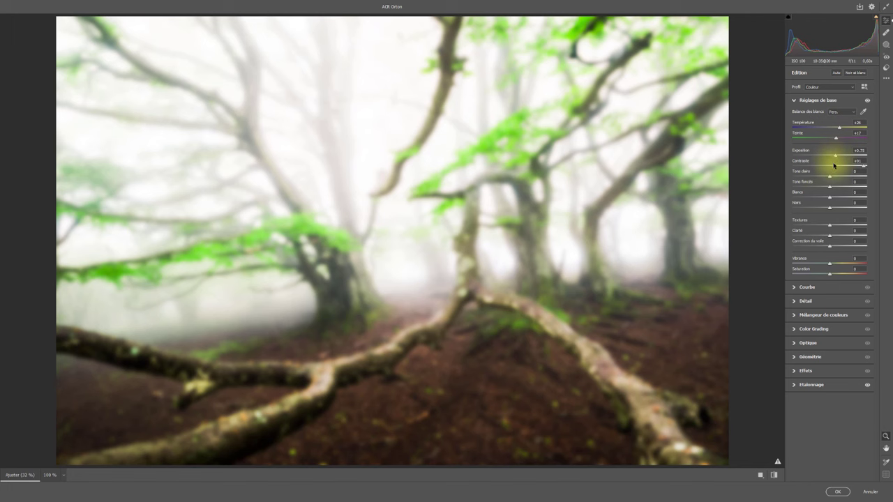
click(793, 384)
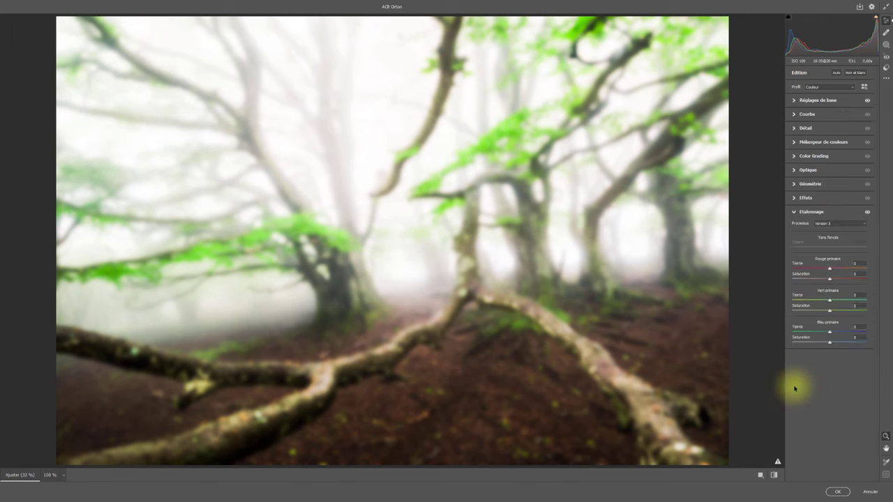
click(794, 212)
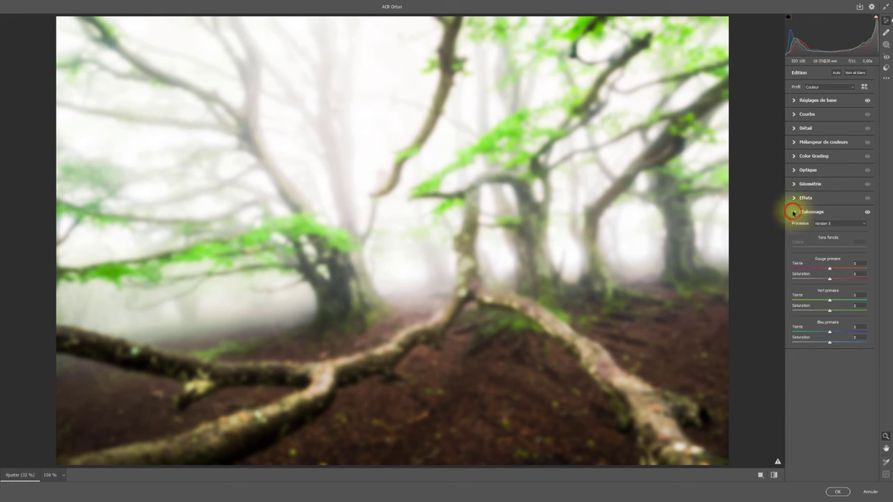
click(794, 101)
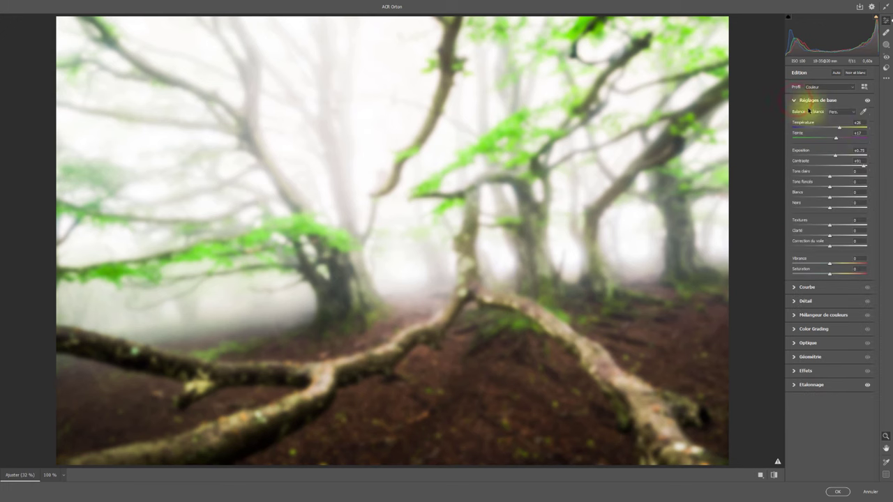
click(838, 492)
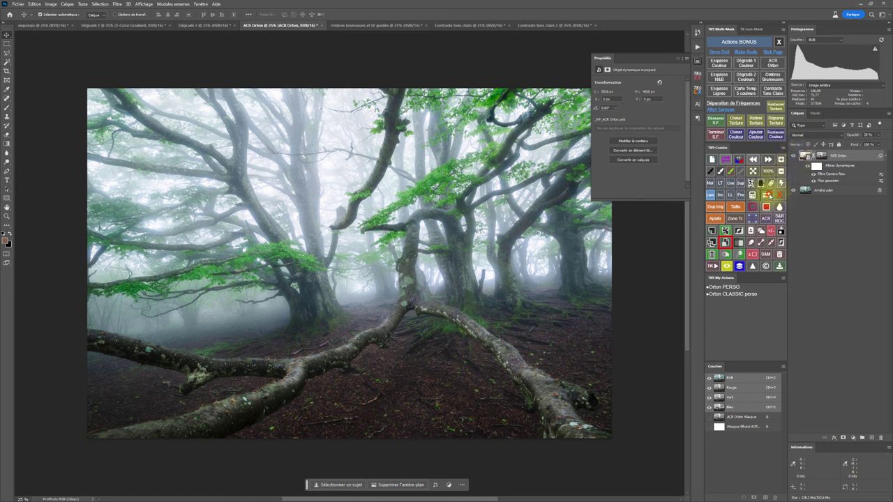
- View the ACR Orton layer's mask on its own, return to the image and compare it with and without the layer
click(766, 196)
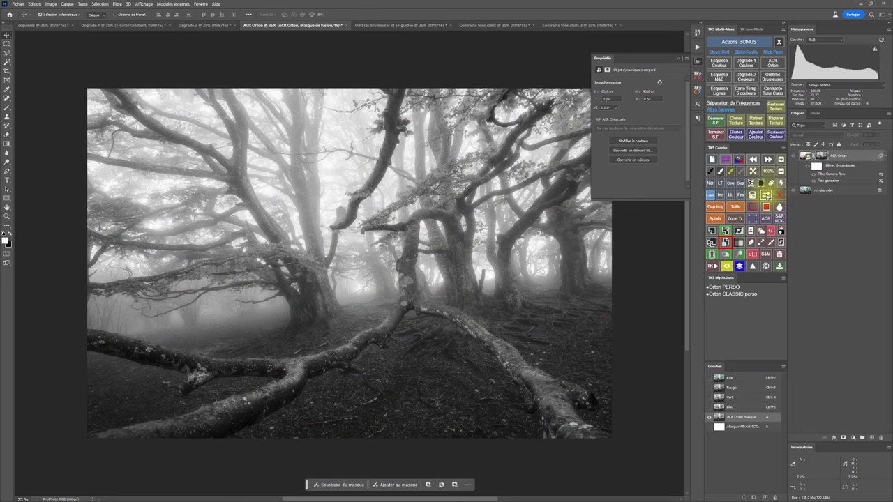
click(766, 195)
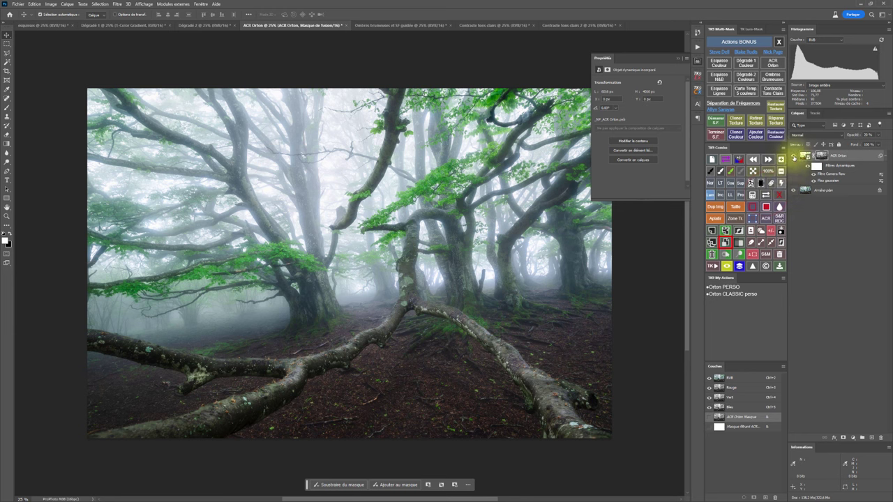
click(793, 156)
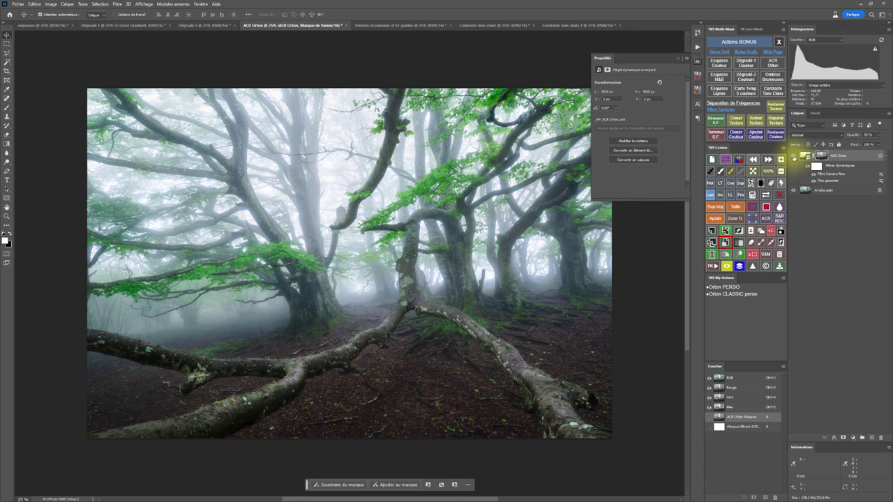
- Reopen the Gaussian blur smart filter on the ACR Orton layer and apply a smaller radius
double_click(833, 181)
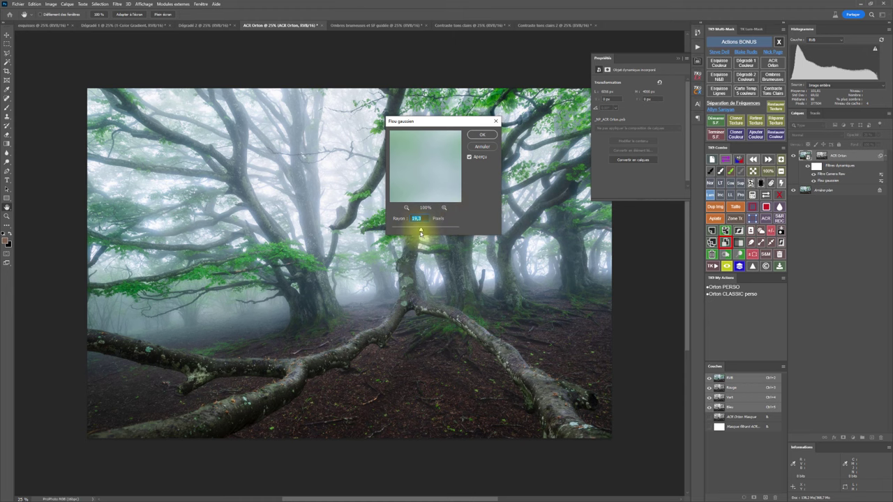
drag(421, 230, 416, 229)
click(482, 136)
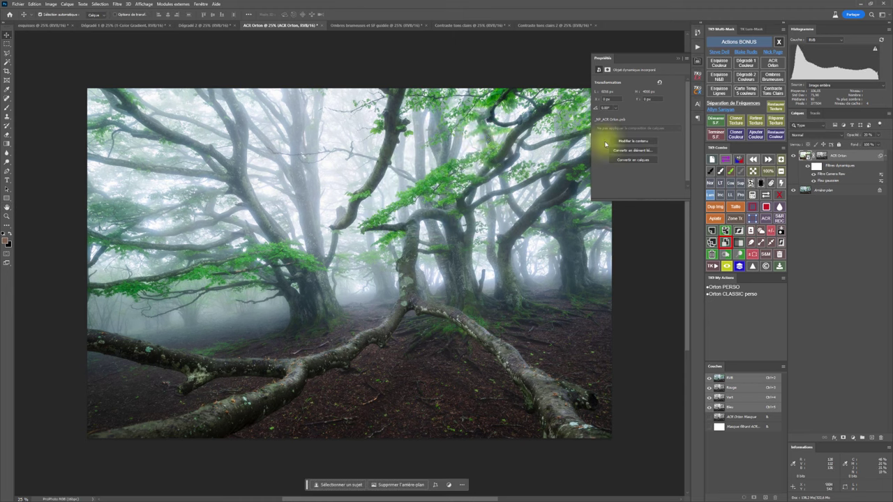
- Edit the ACR Orton layer's Camera Raw smart filter and raise the temperature to about +46
double_click(836, 175)
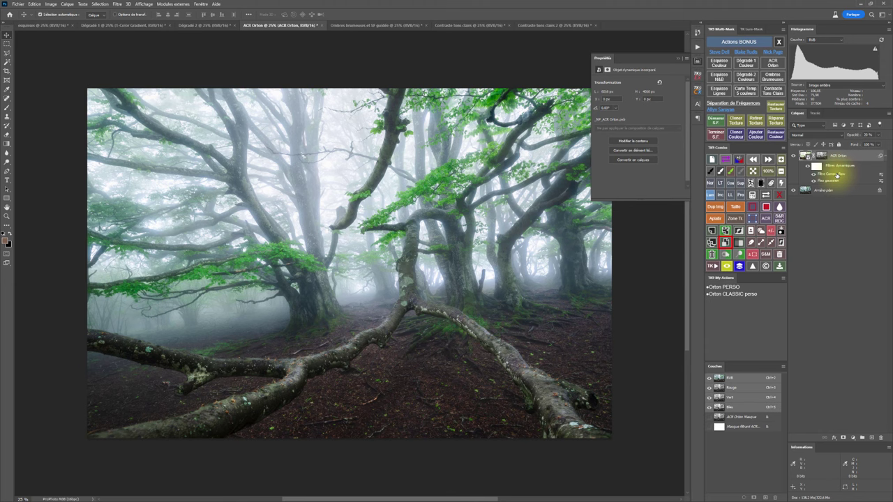
double_click(837, 176)
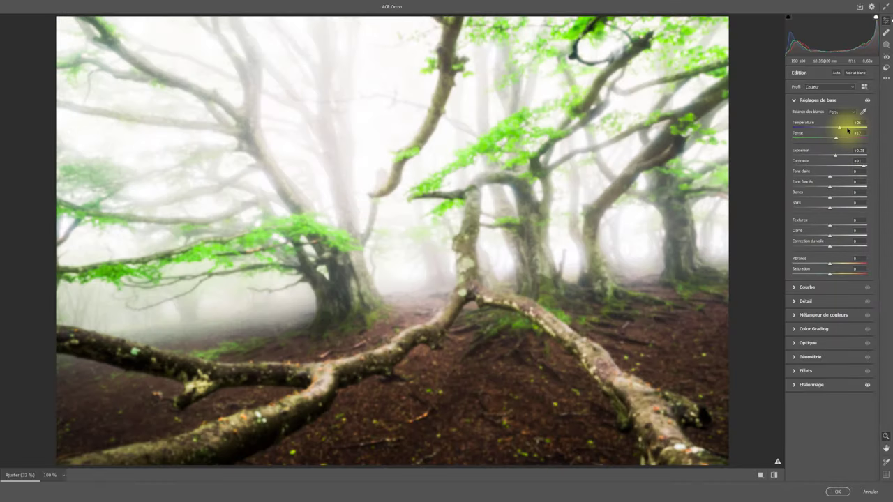
click(847, 129)
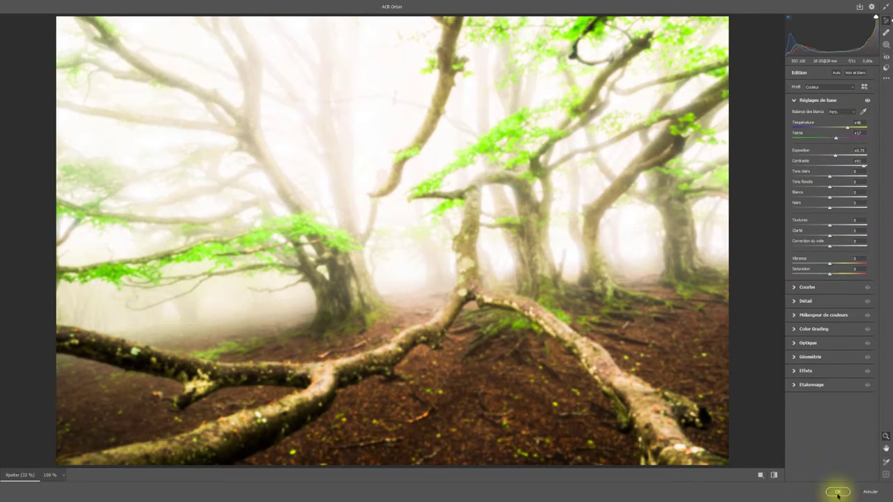
click(836, 493)
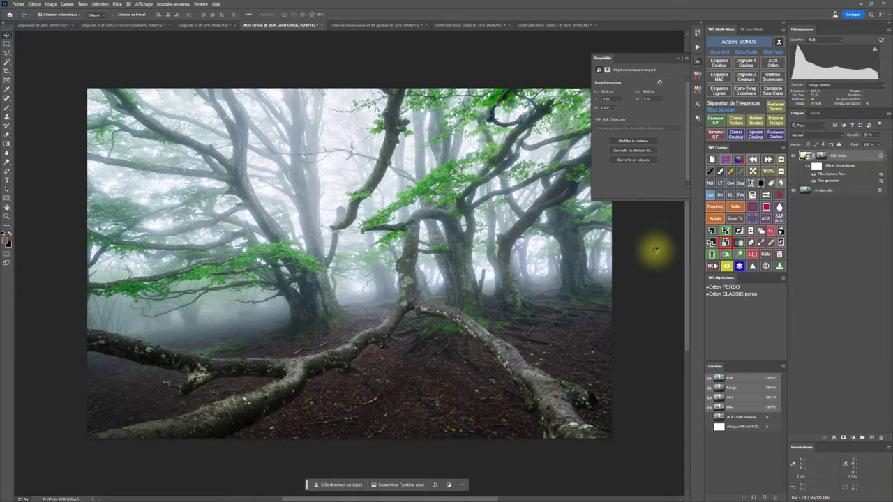
- Try the ACR Orton layer at 100 % opacity, reduce it to a little under 50 % and compare the forest with and without it
click(794, 155)
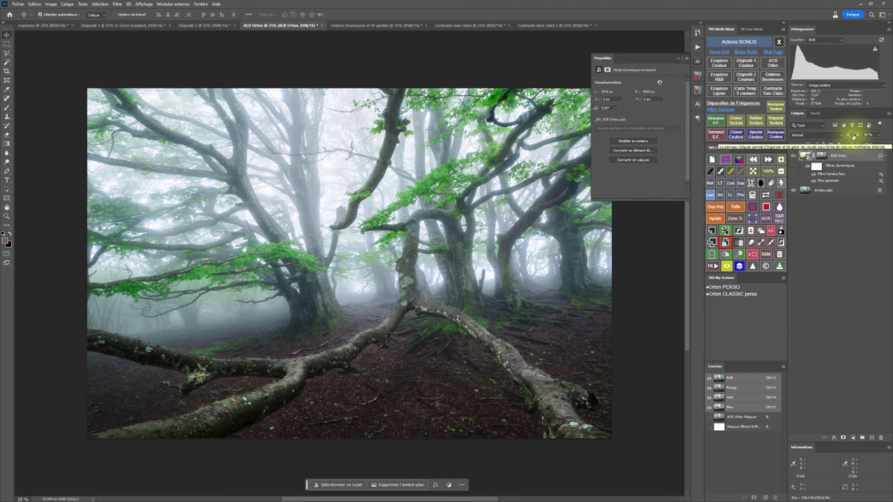
drag(853, 136, 891, 136)
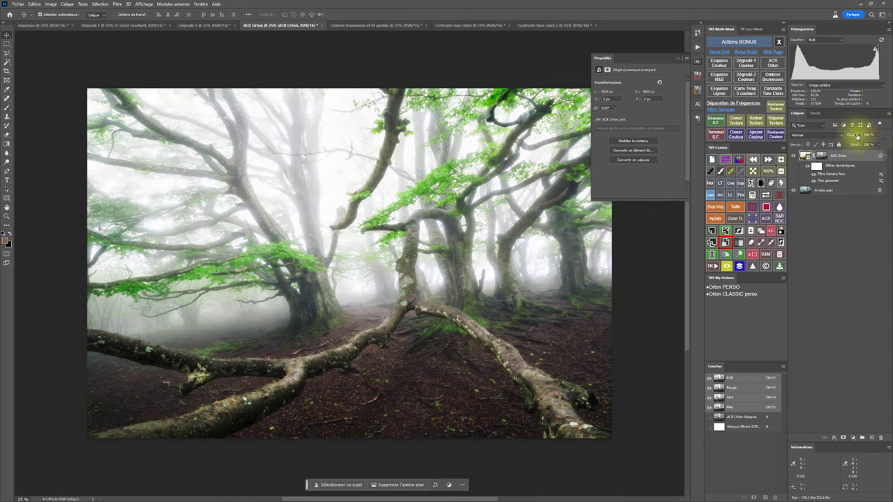
drag(857, 136, 838, 135)
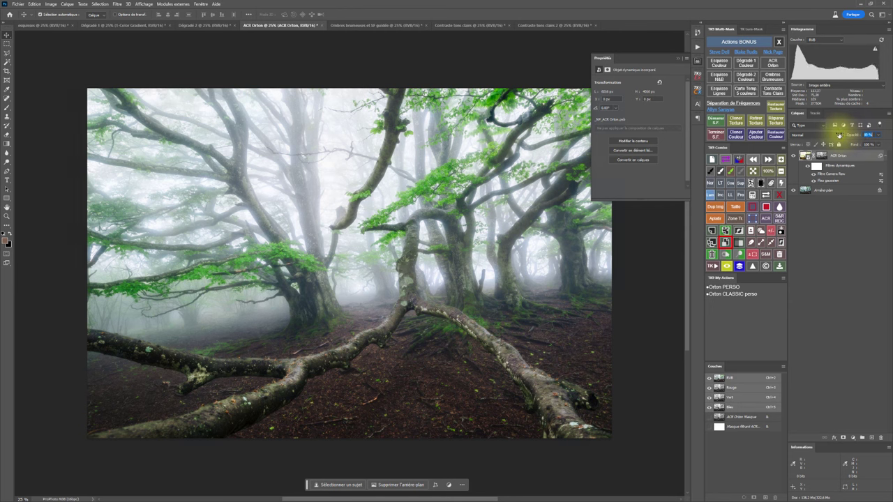
click(792, 156)
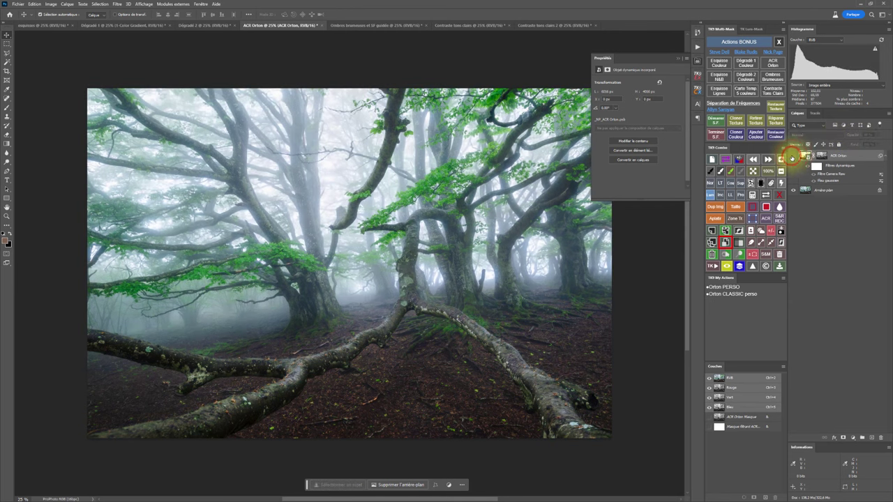
click(792, 157)
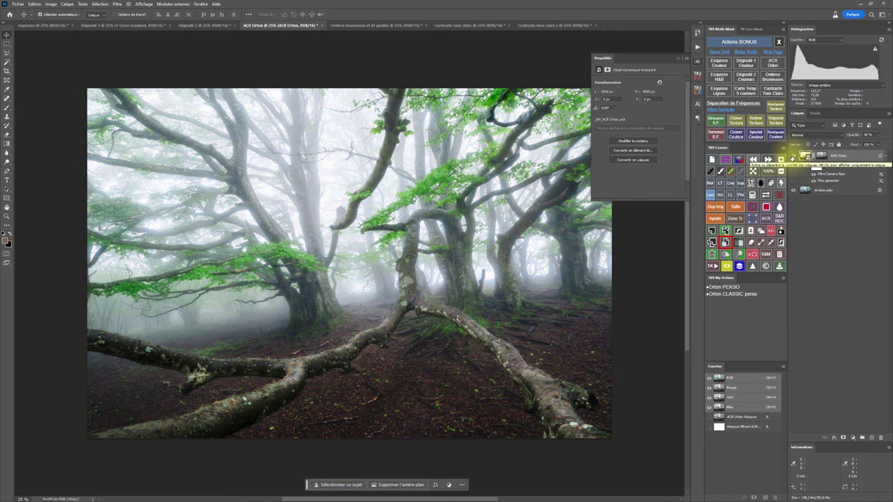
click(726, 287)
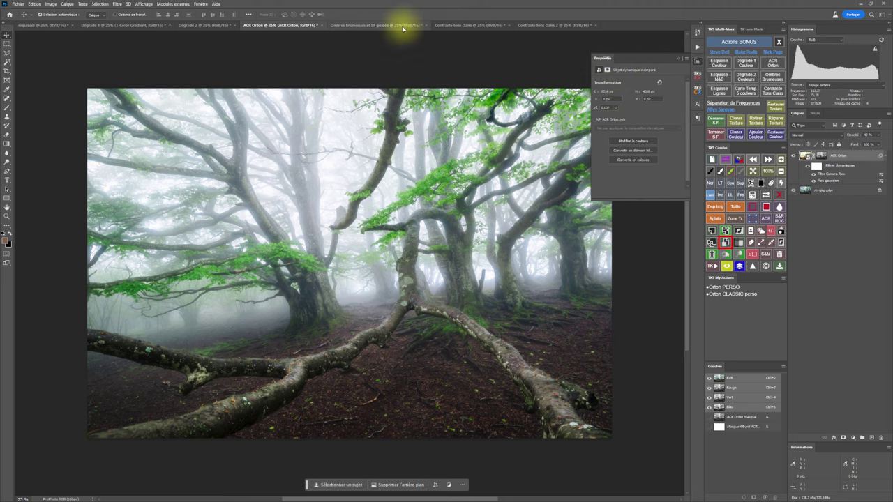
- Run Ombres Brumeuses with its proposed blur on the Ombres brumeuses et SF guidée pier image, and toggle the Shadow Lift / Haze layer's visibility
click(371, 26)
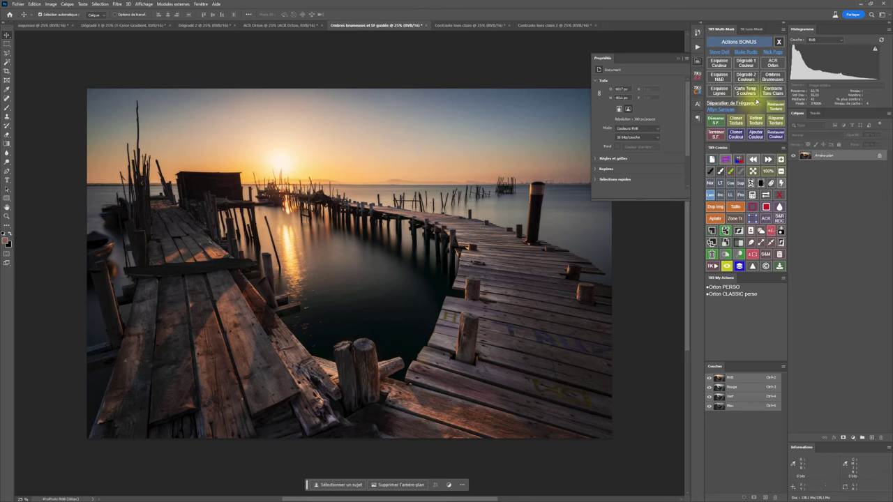
click(773, 77)
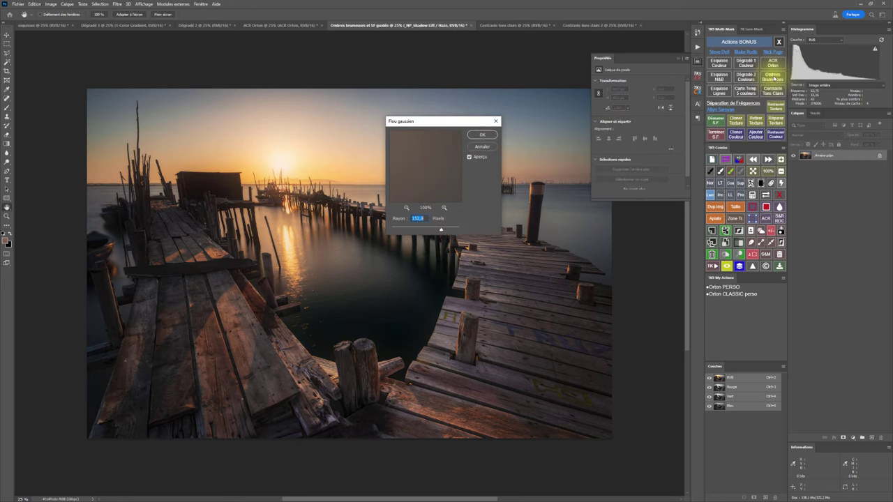
click(481, 136)
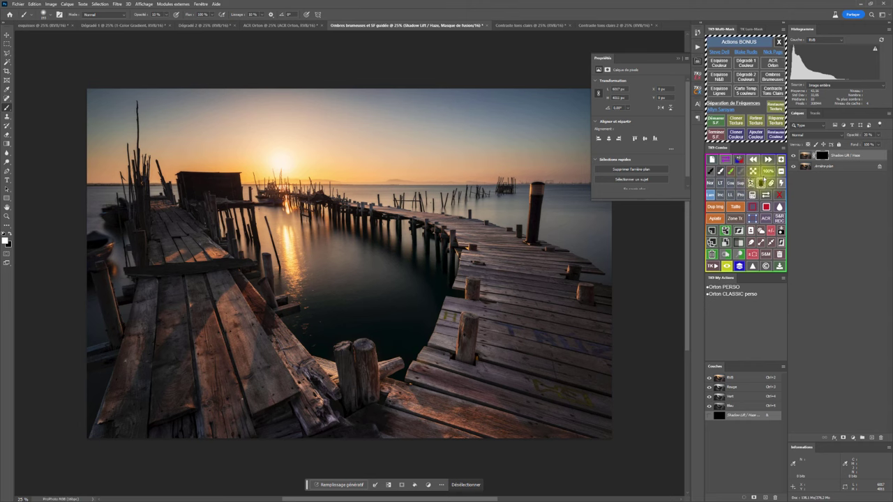
click(793, 159)
click(793, 158)
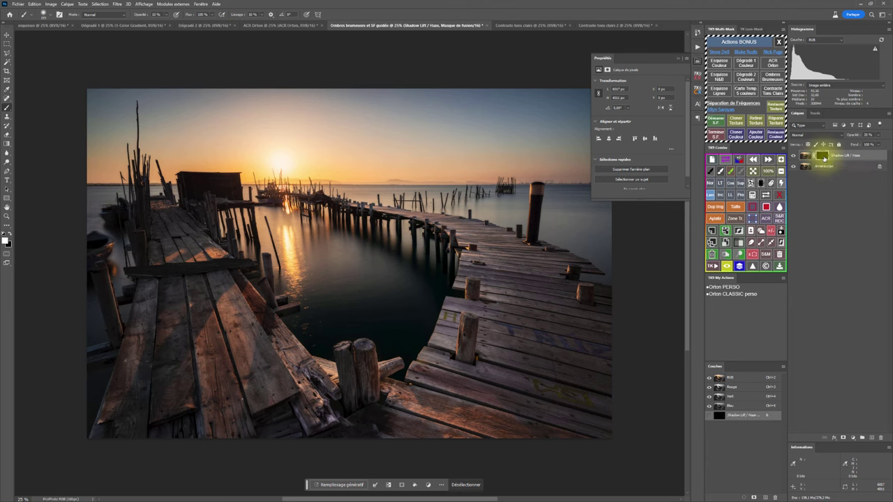
- Paint white on the Shadow Lift / Haze mask with a large soft 100 % opacity brush over the dark shadows beneath the pier
click(824, 158)
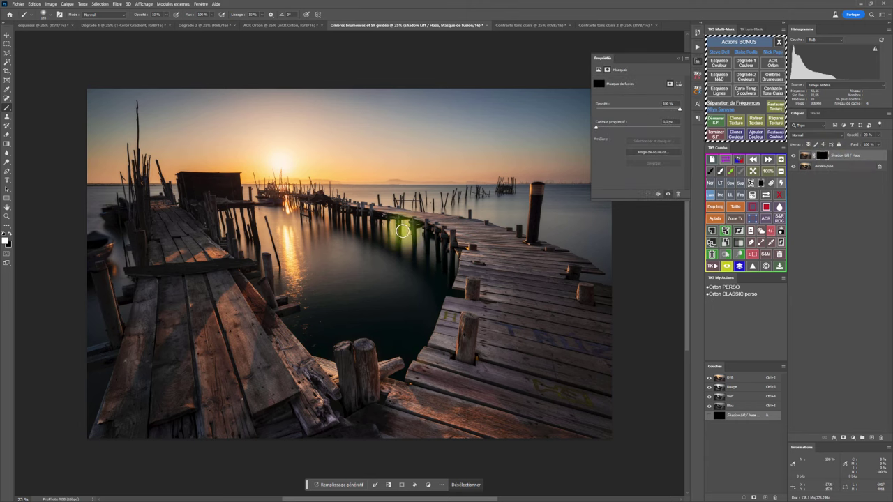
drag(324, 222, 362, 219)
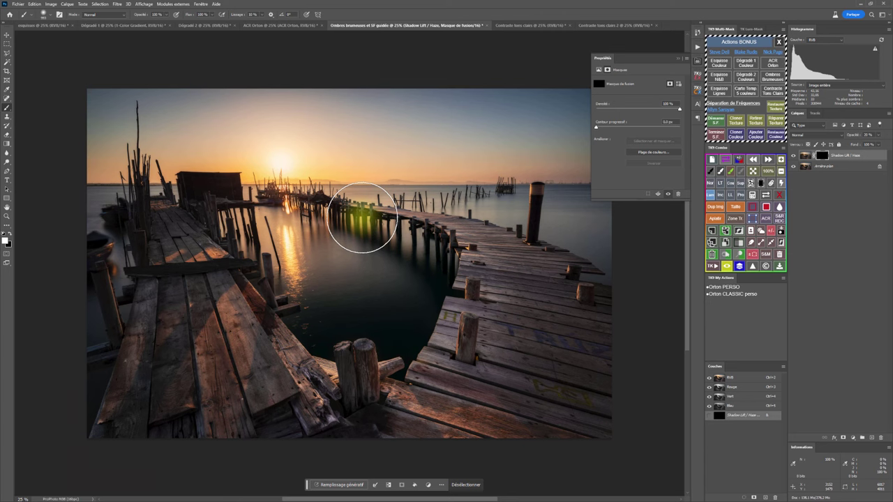
key(ctrl+plus)
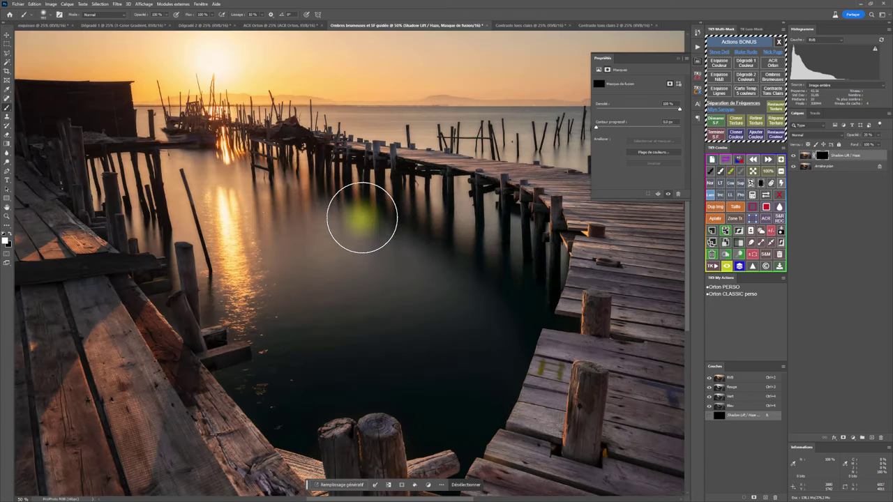
scroll(362, 217, up, 2)
drag(466, 171, 305, 315)
alt+right_click(527, 361)
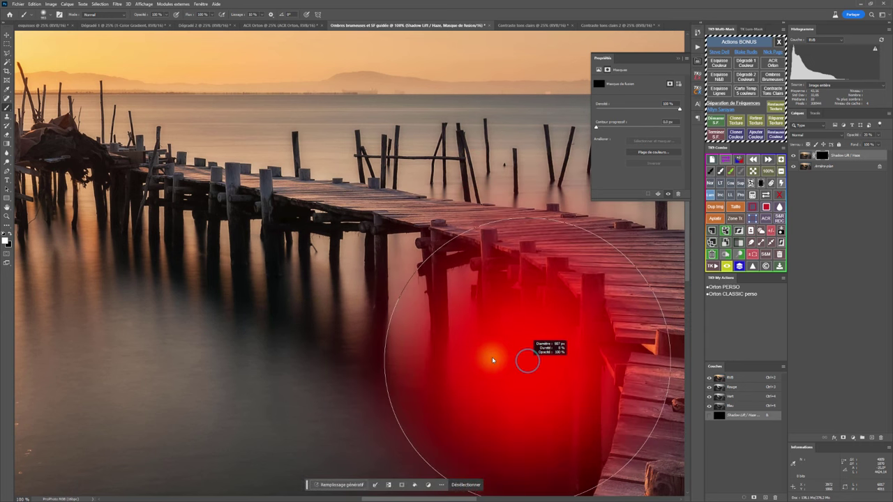
mouse_move(492, 360)
mouse_down()
mouse_move(458, 359)
mouse_move(461, 366)
mouse_up()
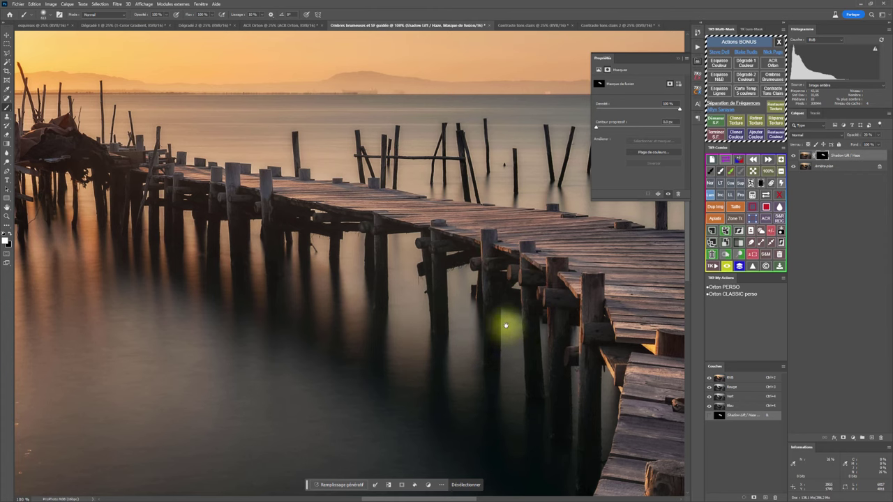
- Paint white on the Shadow Lift / Haze mask over the remaining dark areas along the pier and its distant posts
mouse_move(506, 326)
mouse_down()
mouse_move(327, 419)
mouse_move(311, 463)
mouse_up()
drag(289, 341, 271, 327)
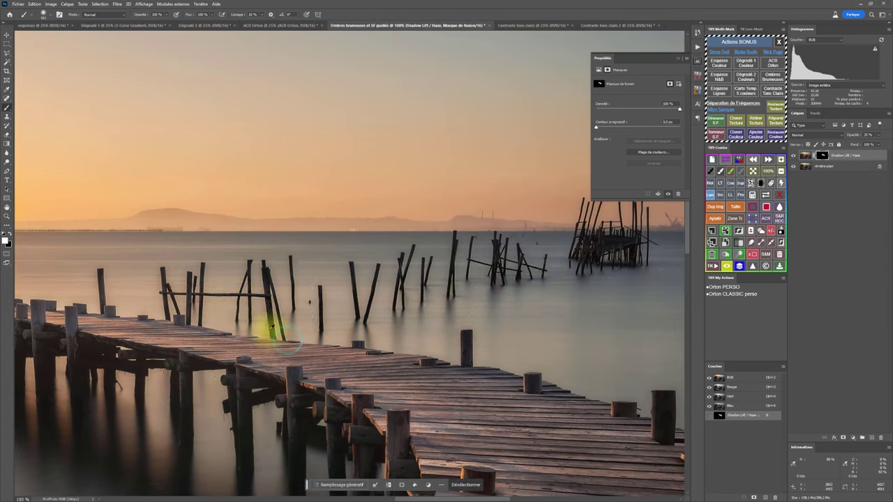
drag(406, 302, 327, 349)
drag(201, 338, 177, 342)
drag(60, 345, 436, 330)
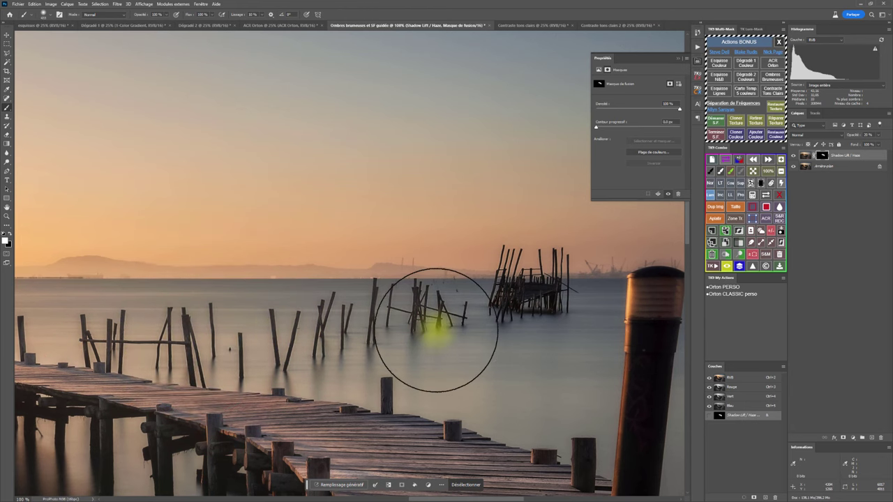
drag(535, 307, 474, 193)
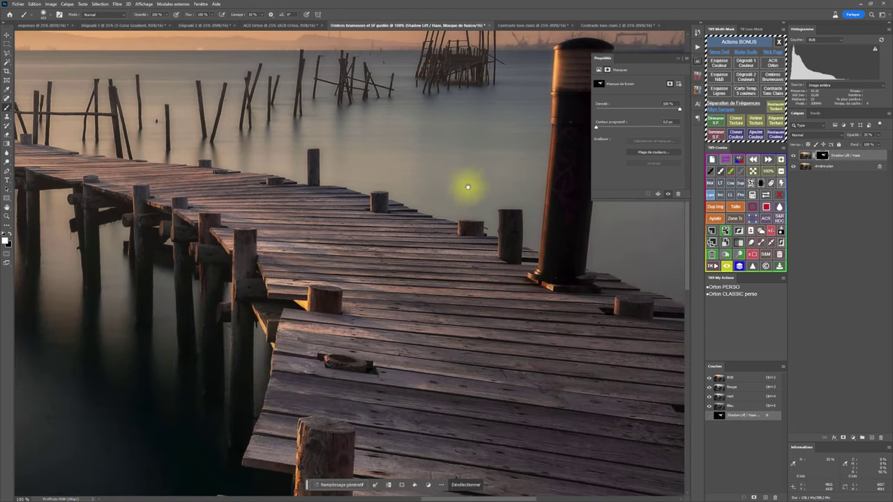
drag(524, 403, 701, 314)
drag(160, 361, 383, 273)
- Inspect the wooden walkway beside the hut for more shadows to lift and undo the last brush stroke there
key(ctrl+minus)
key(ctrl+minus)
drag(246, 265, 542, 359)
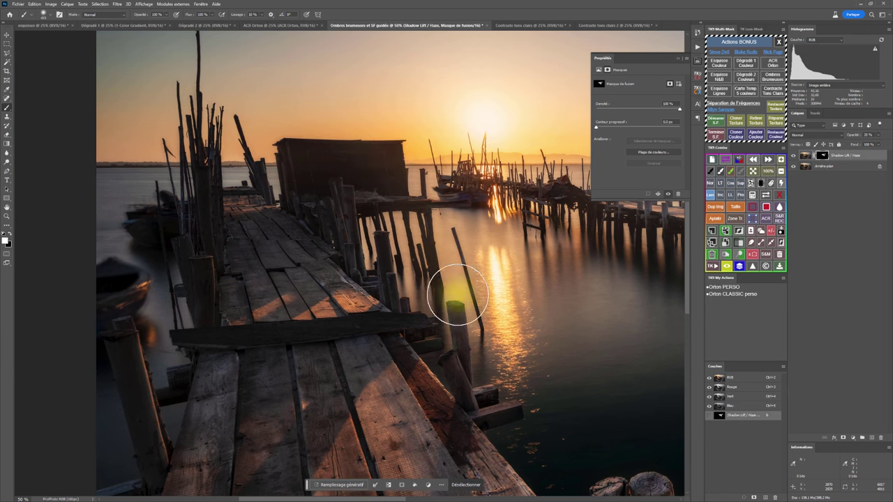
key(ctrl+z)
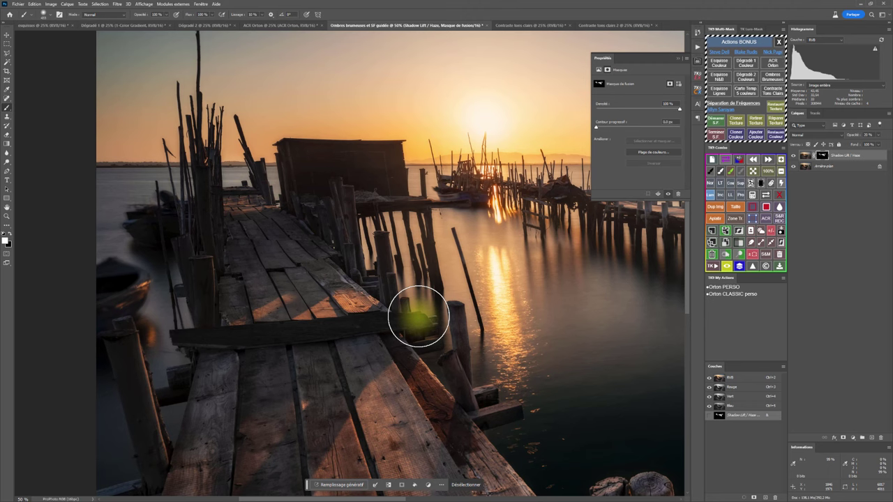
- Compare the whole pier image with and without the Shadow Lift / Haze layer
click(753, 171)
click(782, 171)
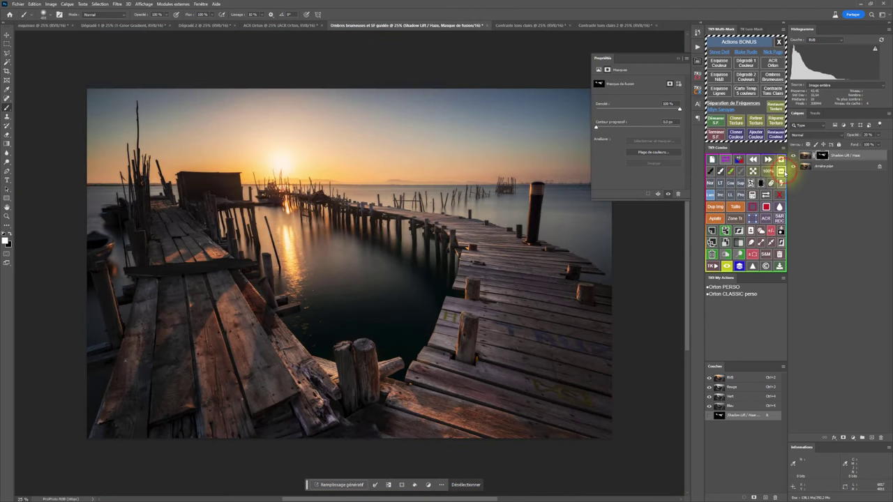
click(794, 155)
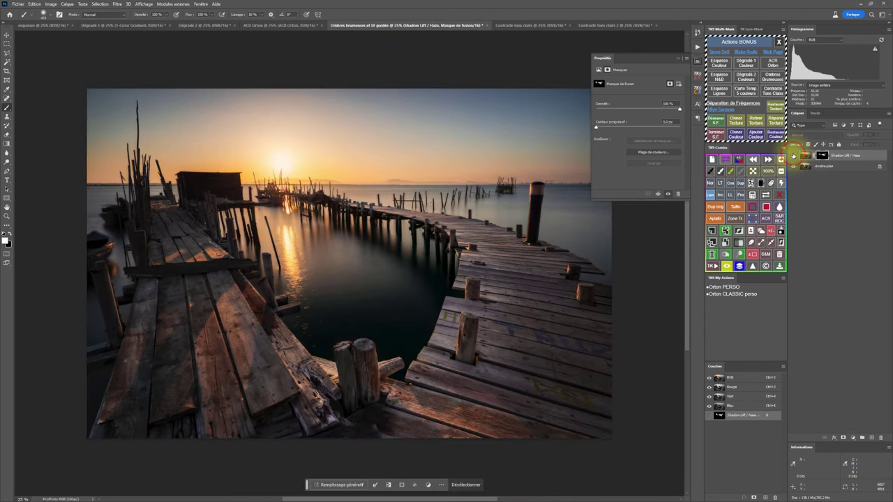
click(794, 155)
click(793, 154)
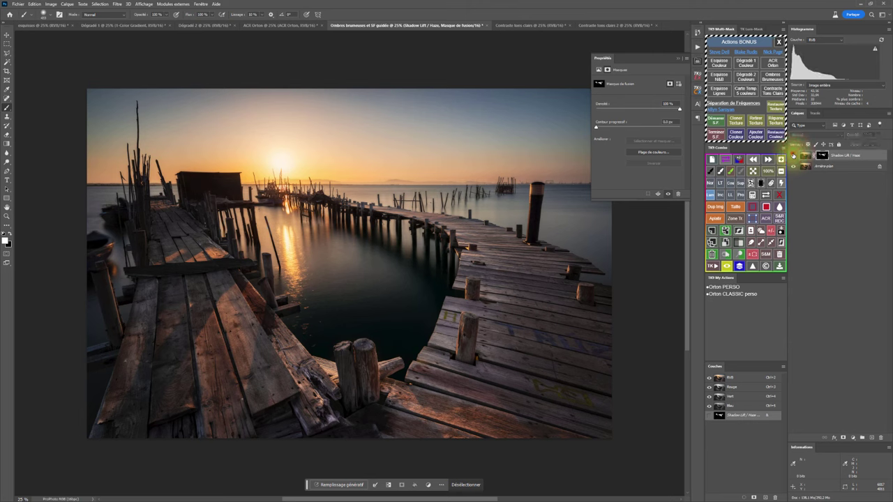
click(793, 155)
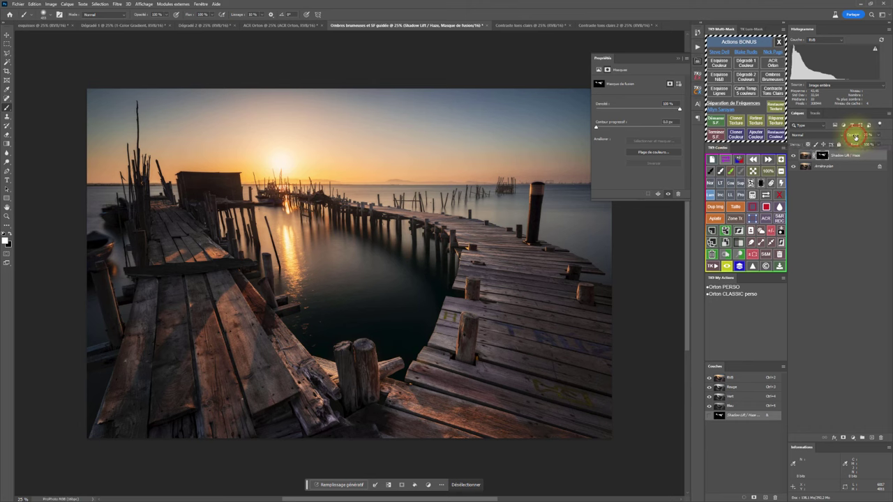
- Reduce the Shadow Lift / Haze layer's opacity to about 12 % and compare the pier shadows with and without it
key(Return)
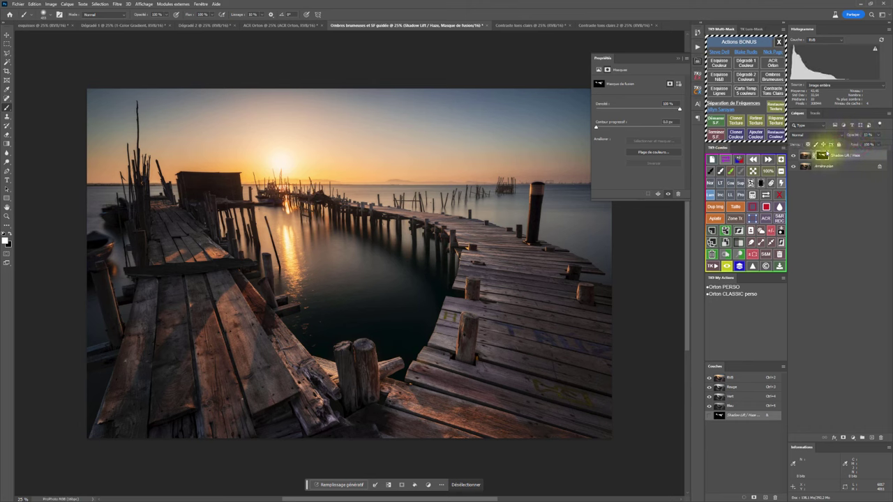
click(794, 156)
click(793, 156)
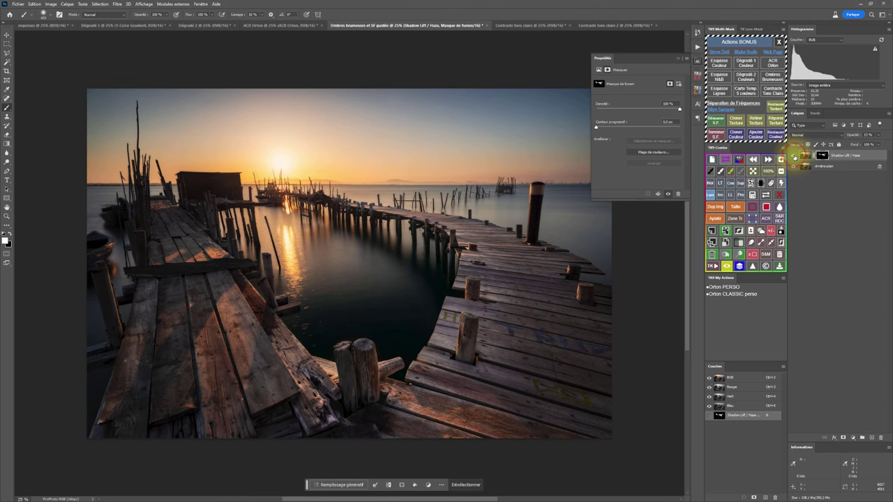
click(768, 172)
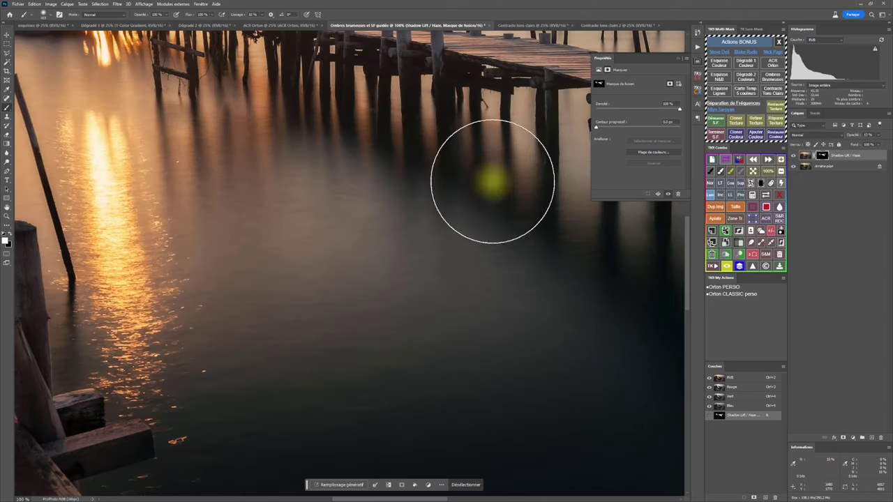
mouse_move(474, 178)
mouse_down()
mouse_move(448, 339)
mouse_move(325, 367)
mouse_up()
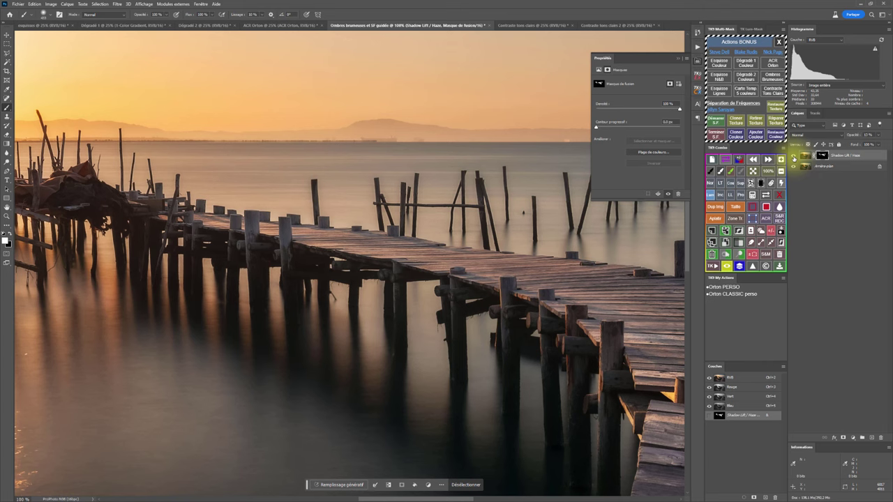
click(793, 156)
click(793, 157)
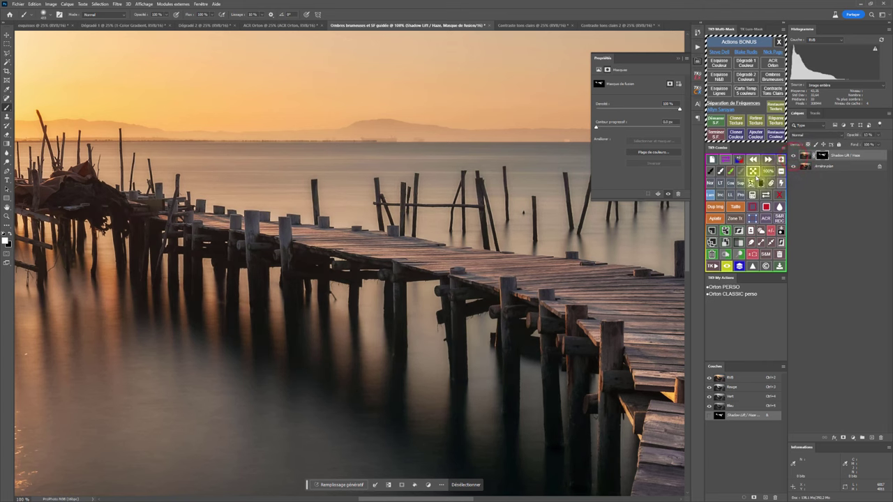
- Run Contraste Tons Clairs on the Contraste tons clairs lake image and select the Highlight Depth layer's mask
click(753, 171)
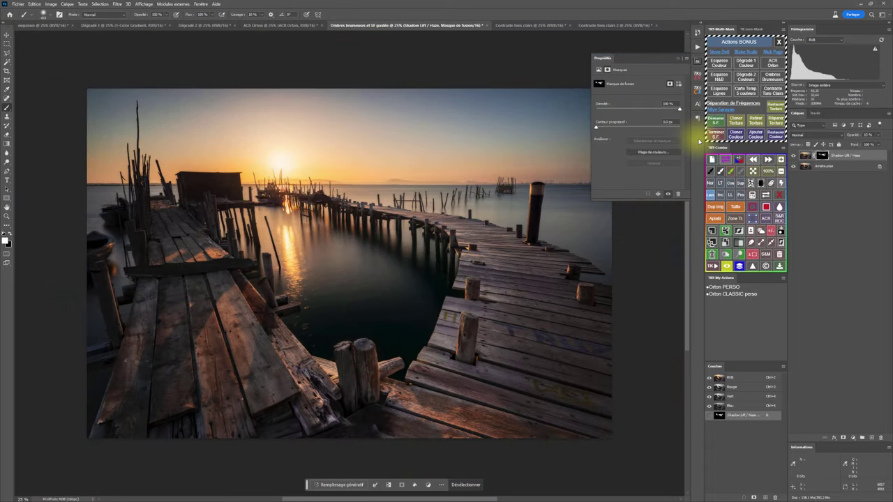
click(523, 25)
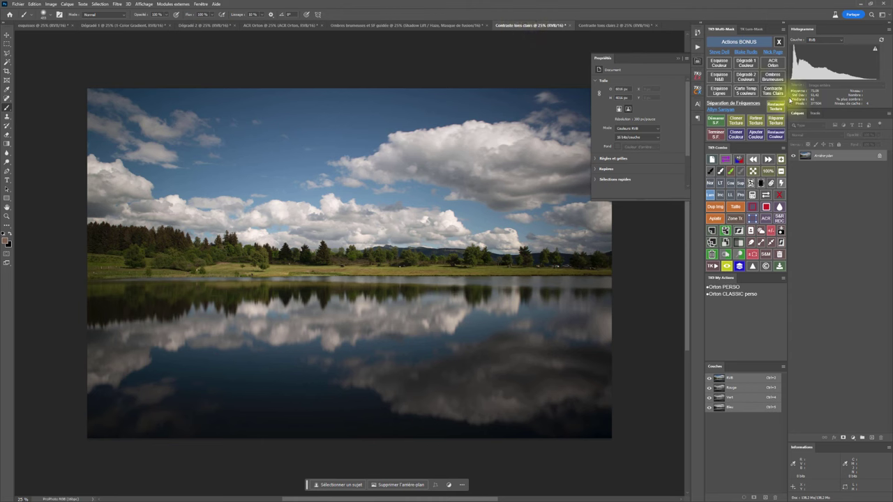
click(774, 91)
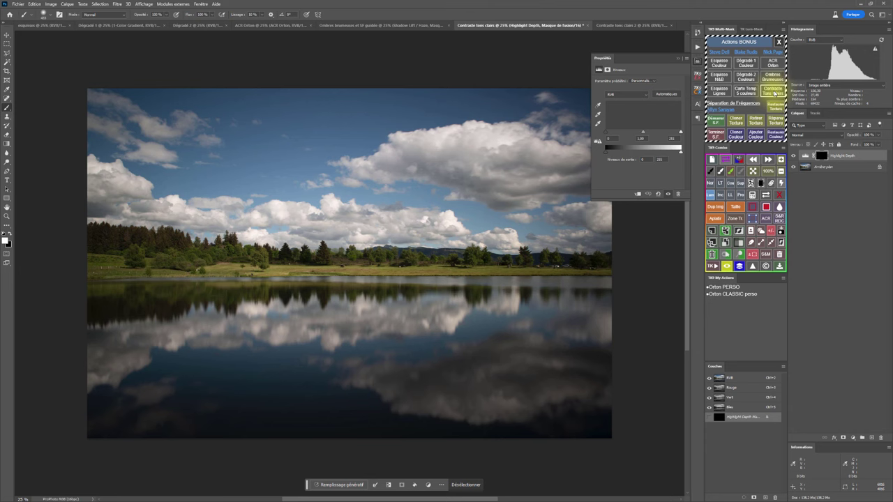
click(822, 156)
- Paint white on the Highlight Depth mask over the clouds and their reflections in the lake with a soft brush
drag(399, 234, 411, 237)
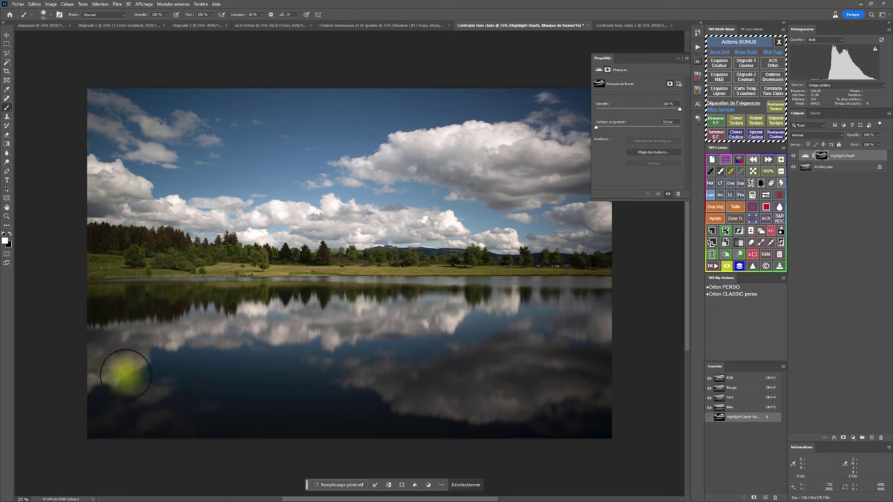
click(377, 379)
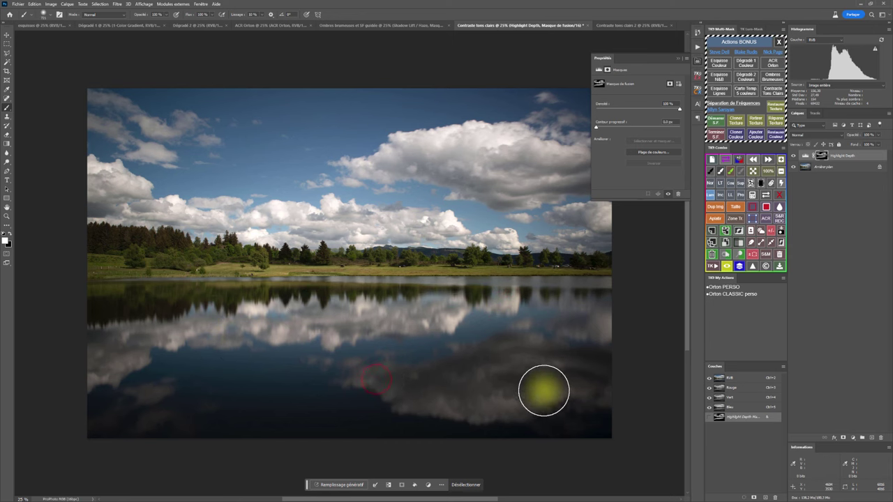
drag(553, 331, 604, 319)
drag(512, 229, 398, 227)
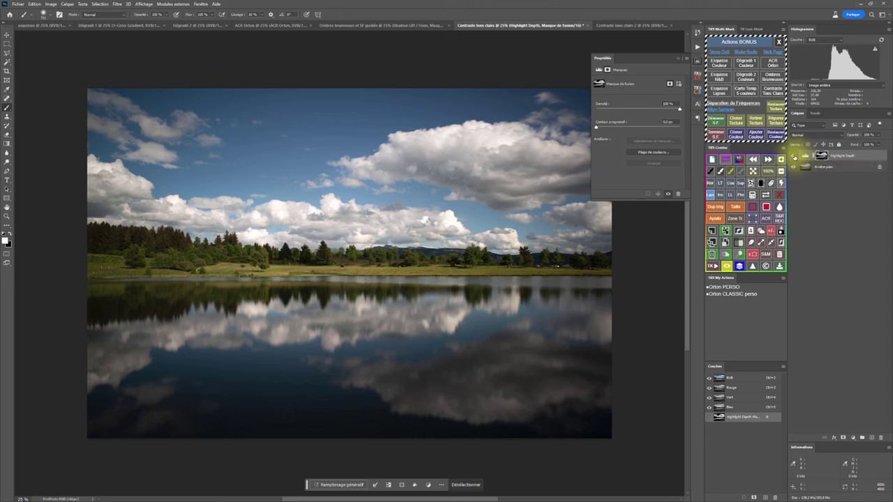
- Compare the clouds and reflections with and without the Highlight Depth layer, leaving the layer visible
click(794, 155)
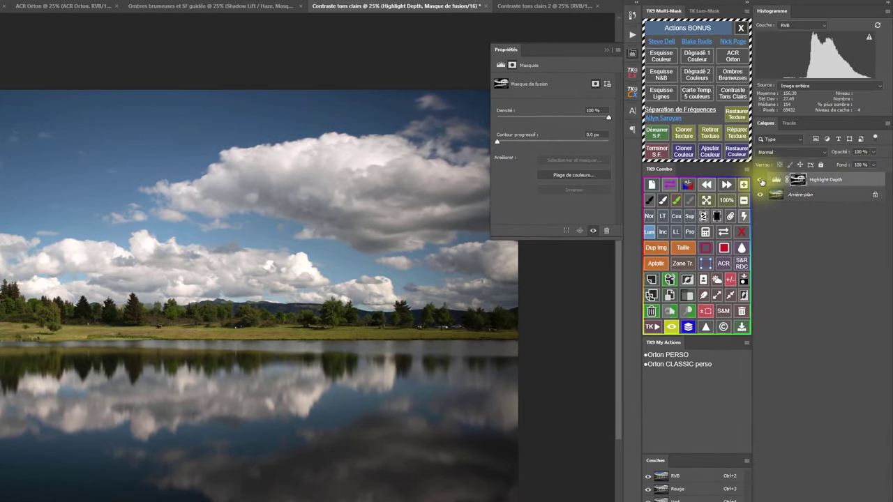
click(761, 182)
click(761, 182)
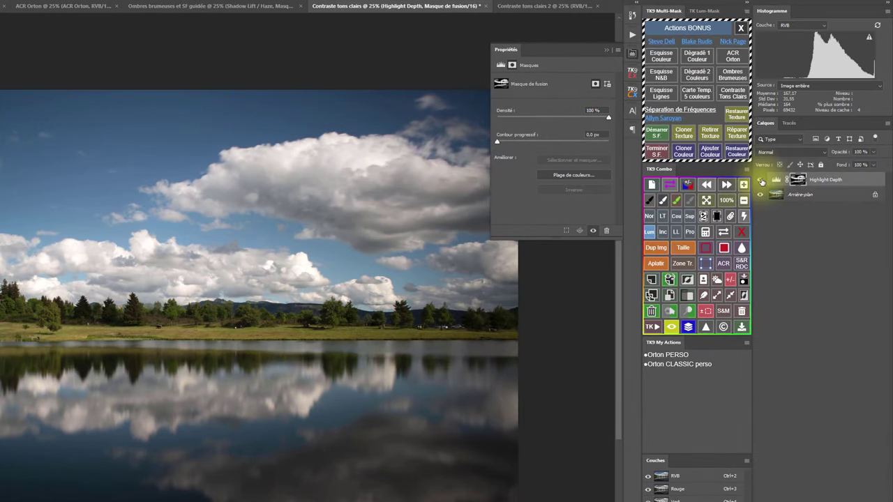
click(762, 182)
click(761, 182)
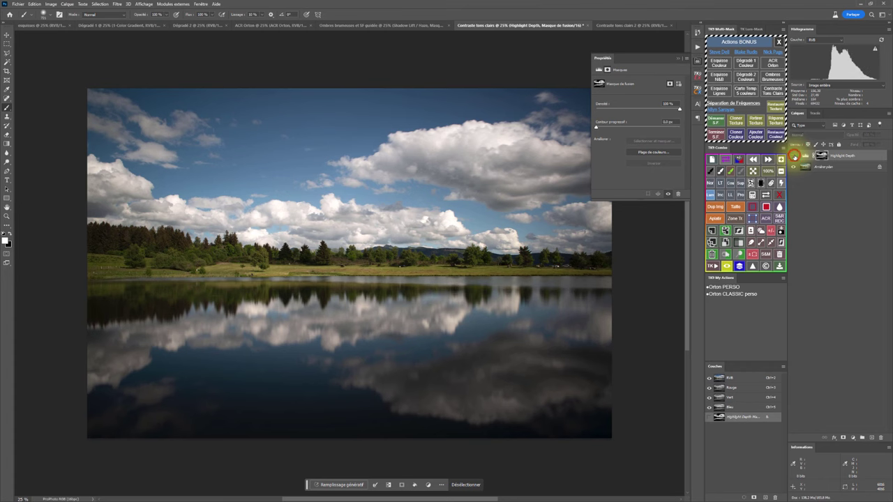
click(793, 156)
click(794, 156)
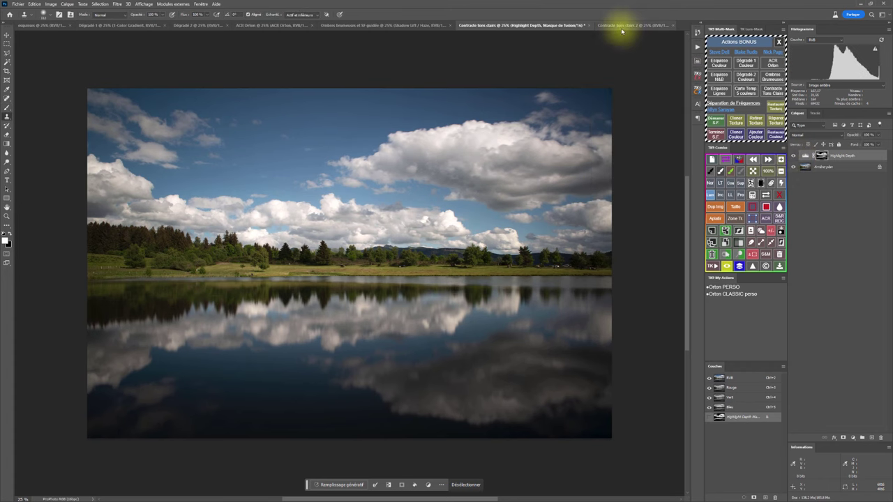
- Run Contraste Tons Clairs on the Contraste tons clairs 2 night image and paint the Highlight Depth mask white over the Milky Way sky
click(622, 26)
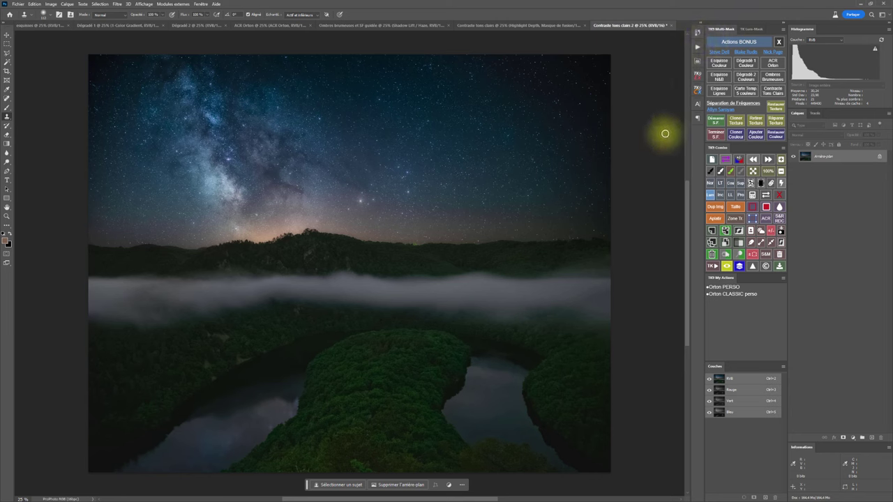
click(773, 90)
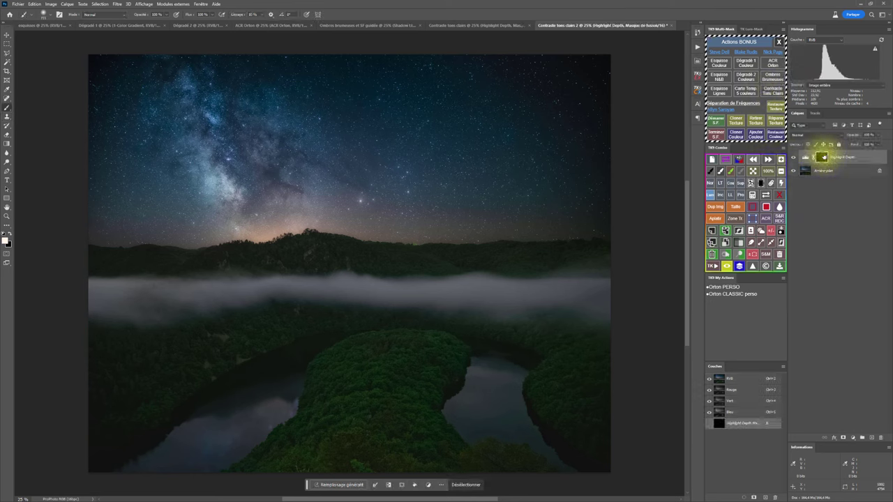
click(416, 183)
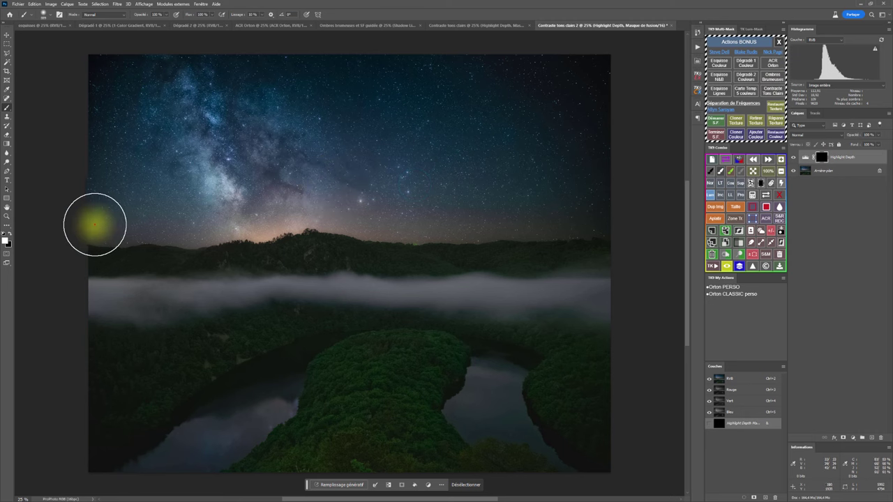
mouse_move(200, 211)
mouse_down()
mouse_move(323, 215)
mouse_move(102, 204)
mouse_move(326, 206)
mouse_move(126, 198)
mouse_move(252, 158)
mouse_move(187, 129)
mouse_move(182, 77)
mouse_move(424, 116)
mouse_move(181, 110)
mouse_move(507, 112)
mouse_move(548, 104)
mouse_up()
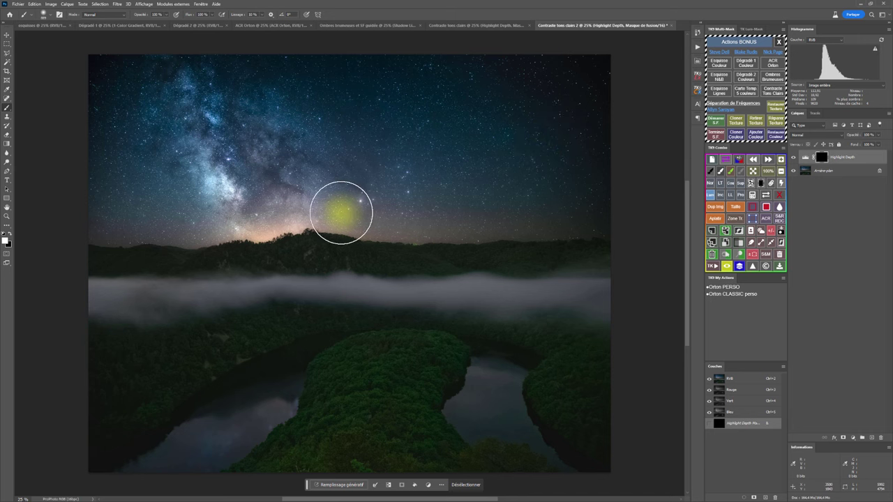
- Examine the starry sky at 50 % zoom with and without the Highlight Depth layer
key(ctrl+plus)
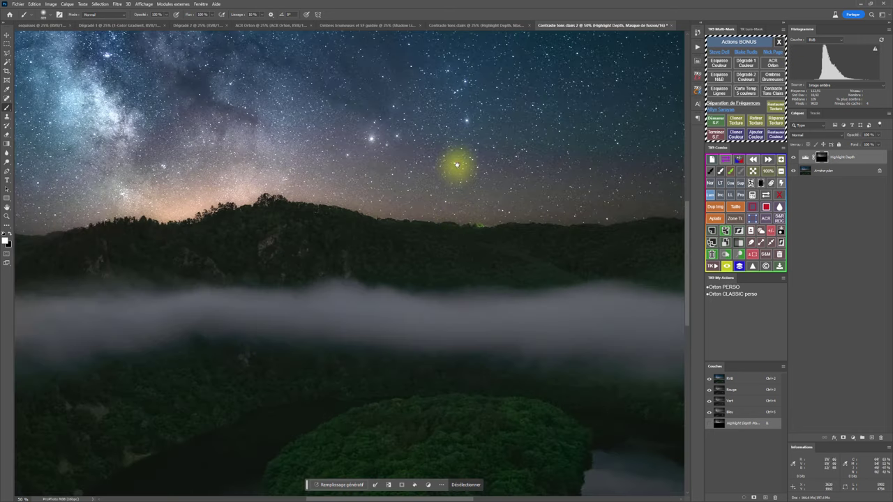
drag(456, 161, 465, 227)
click(793, 159)
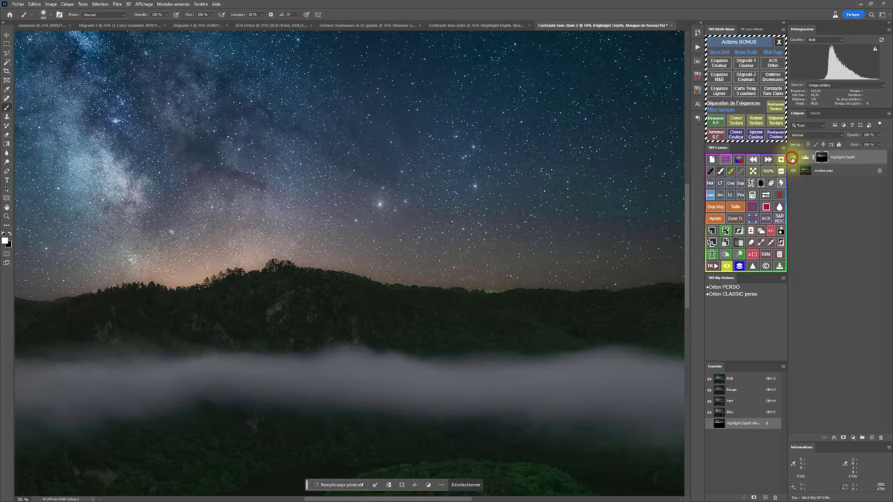
click(793, 158)
click(792, 159)
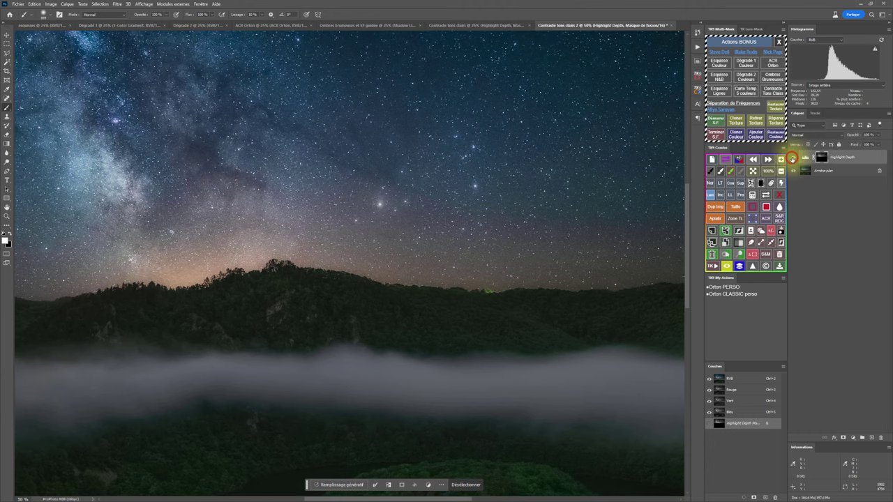
click(792, 158)
click(792, 158)
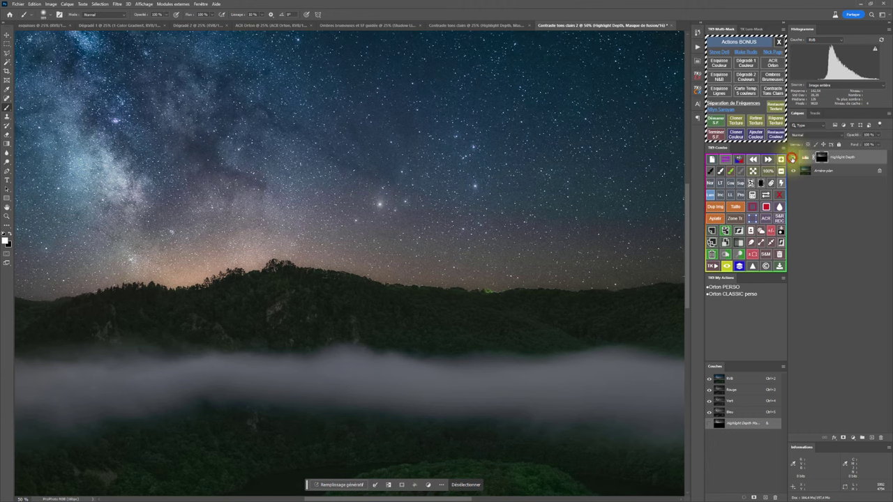
click(792, 159)
- Adjust the brush size and paint white on the Highlight Depth mask along the band of fog below the hills
key(ctrl+minus)
key(ctrl+minus)
key(ctrl+minus)
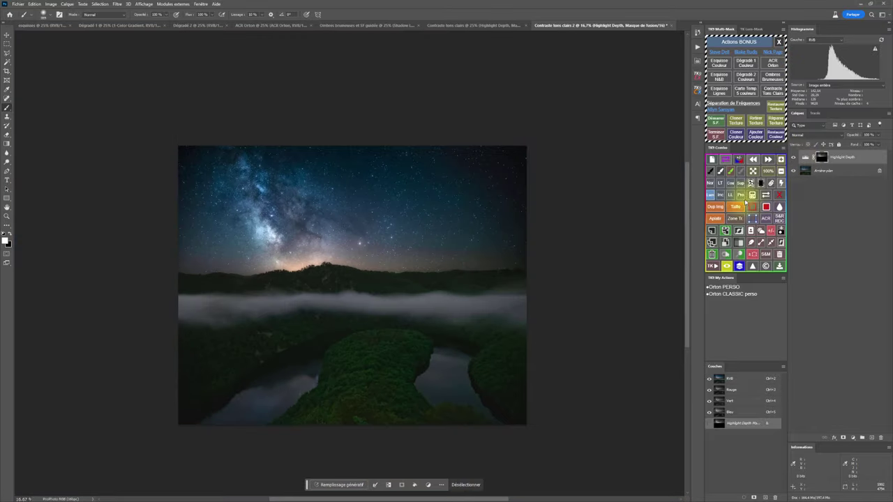
alt+right_click(451, 311)
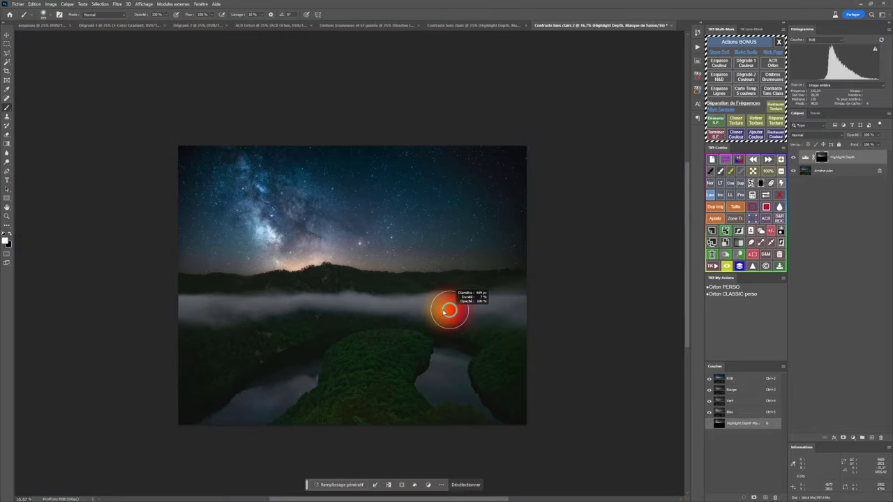
click(198, 306)
drag(197, 307, 420, 303)
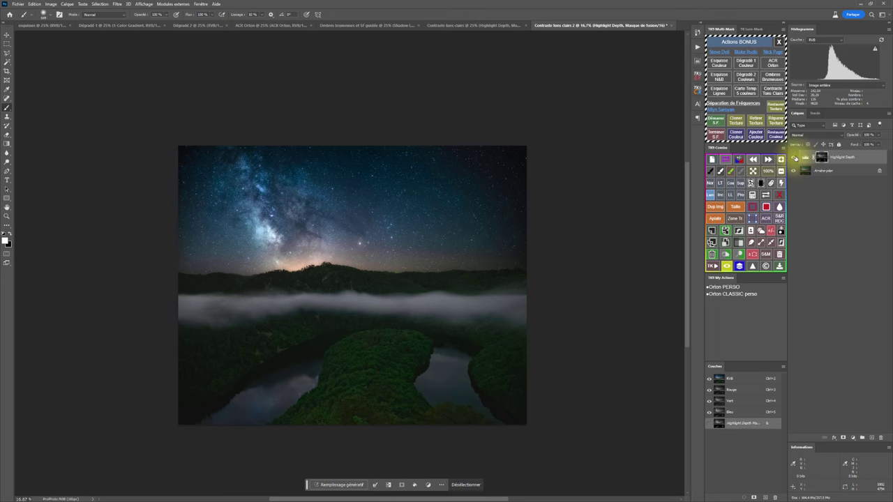
- Compare the night landscape with and without the Highlight Depth layer, including at 25 % zoom, leaving the layer visible
click(795, 157)
click(795, 158)
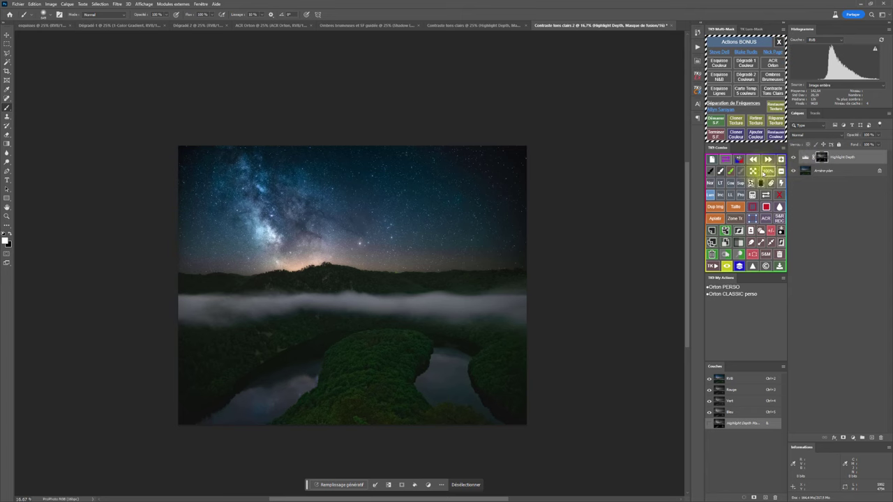
click(754, 172)
click(781, 171)
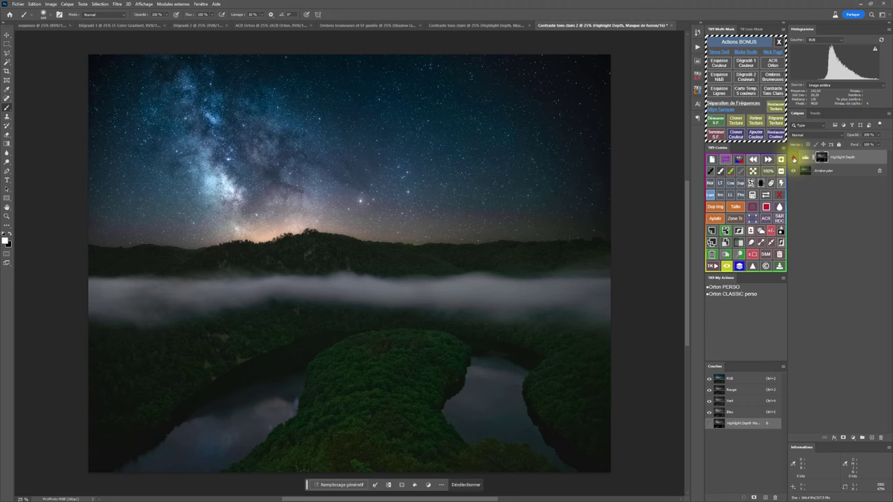
click(793, 158)
click(794, 158)
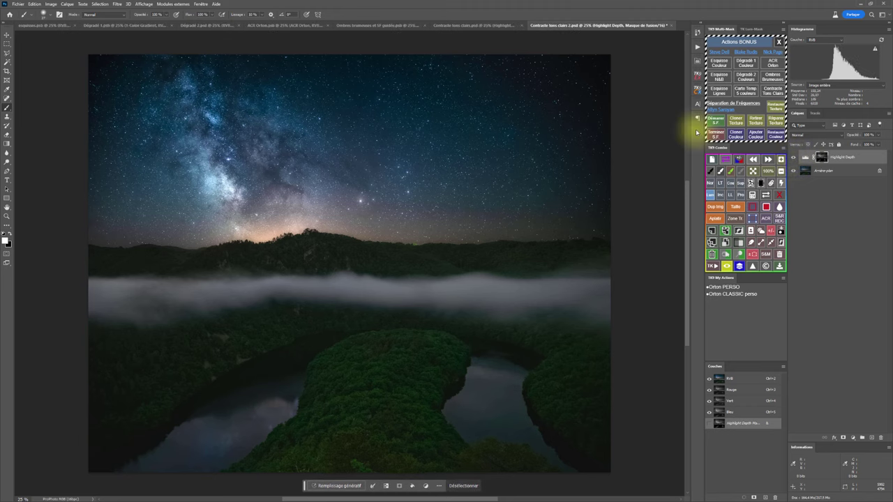
- Switch to the Ombres brumeuses et SF guidée image and run Démarrer S.F., accepting the proposed Gaussian blur radius
click(387, 26)
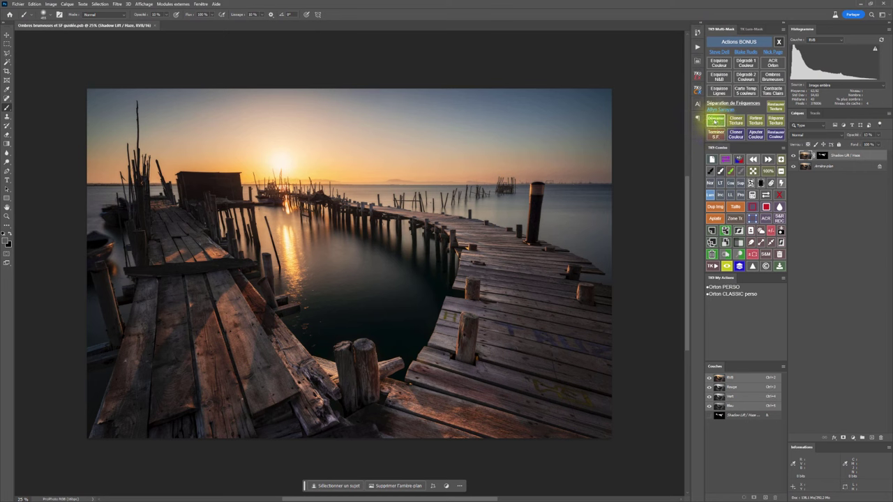
click(715, 120)
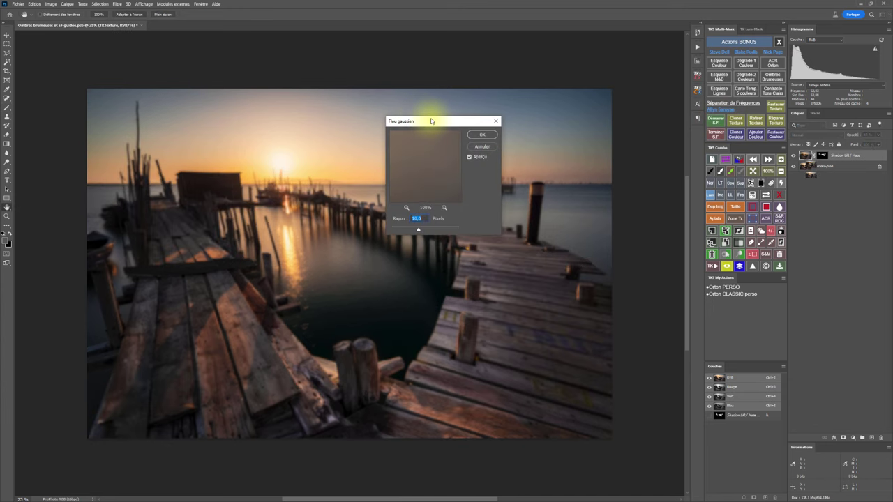
click(481, 137)
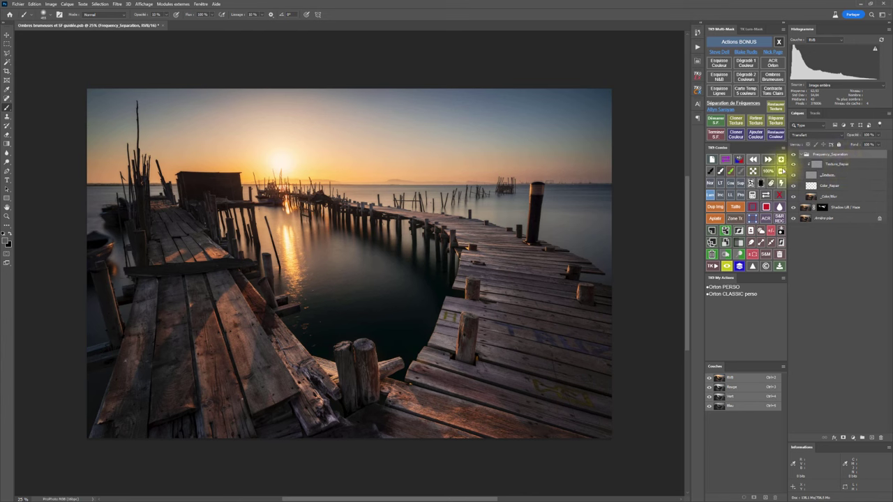
- Smooth the dark water between the piers with Retirer Texture at 100 % zoom, and bring the ripples back with Restaurer Texture
click(768, 171)
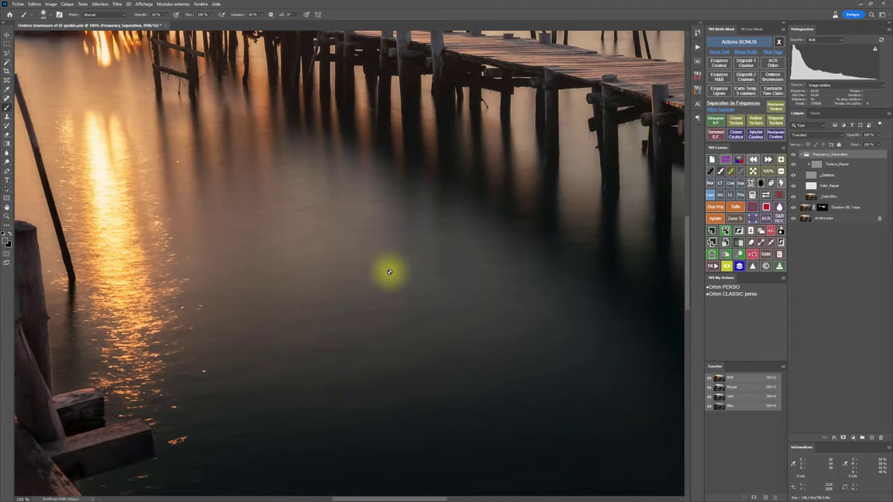
drag(387, 276, 419, 245)
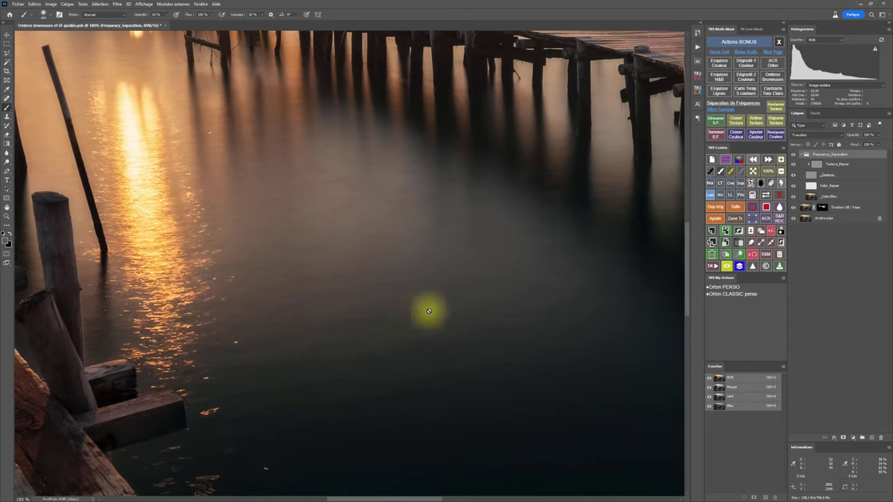
click(757, 122)
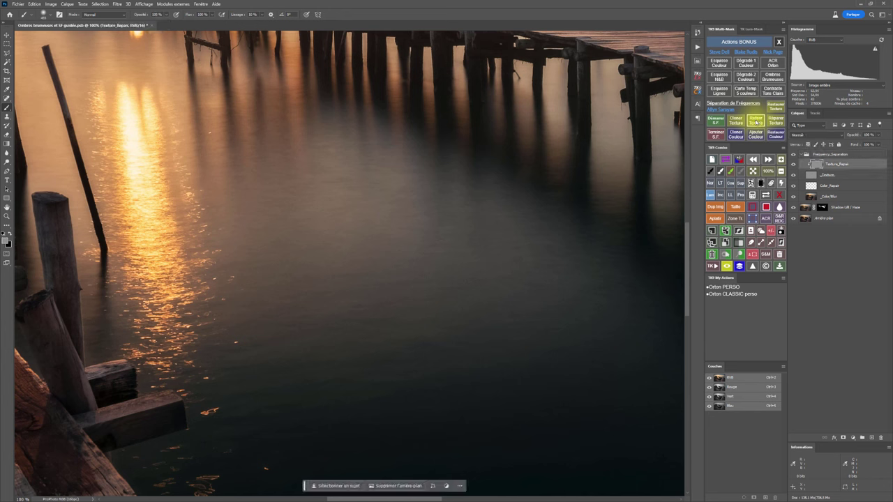
click(378, 235)
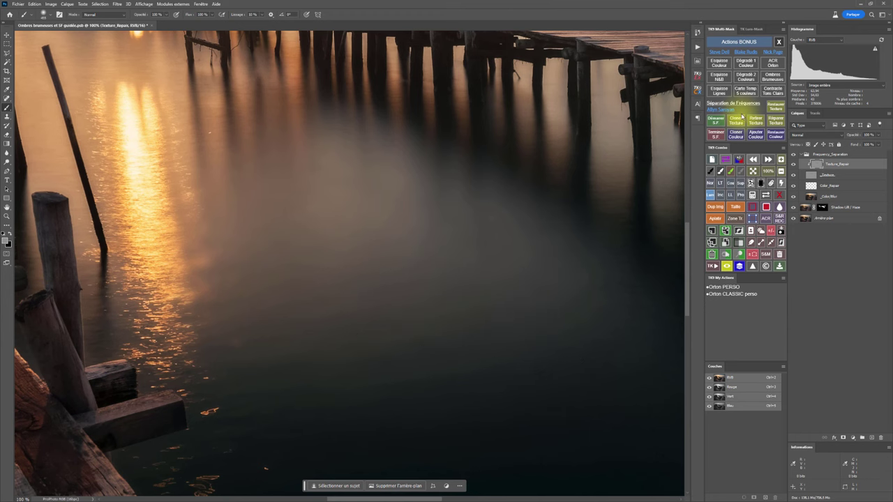
click(776, 118)
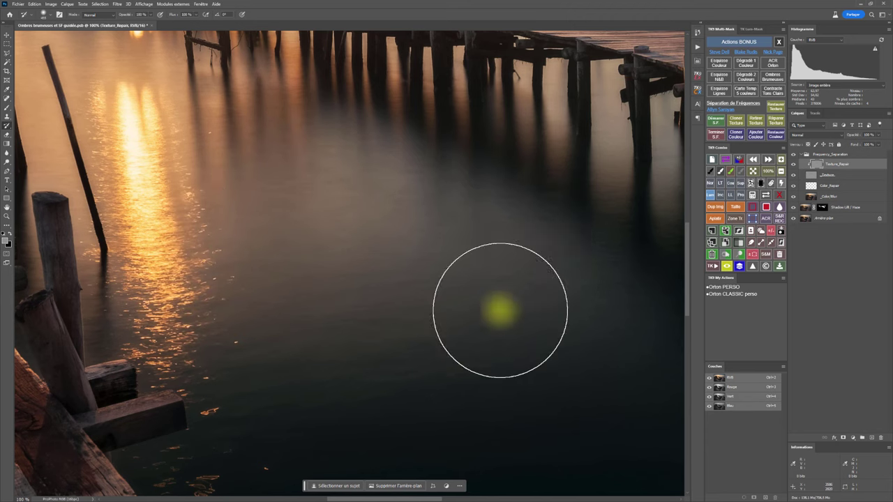
- Clone the sun reflection's ripples onto the dark water with Cloner Texture, and paint them away with Restaurer Texture
click(734, 121)
alt+click(189, 295)
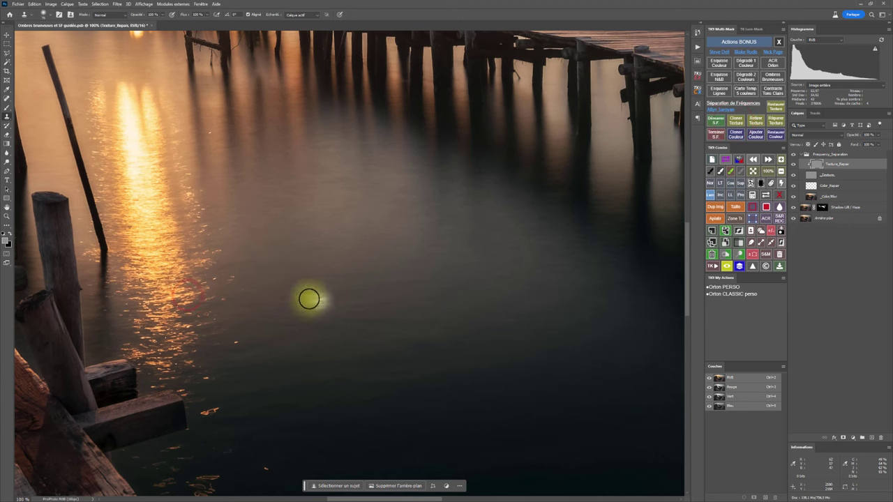
drag(293, 309, 349, 319)
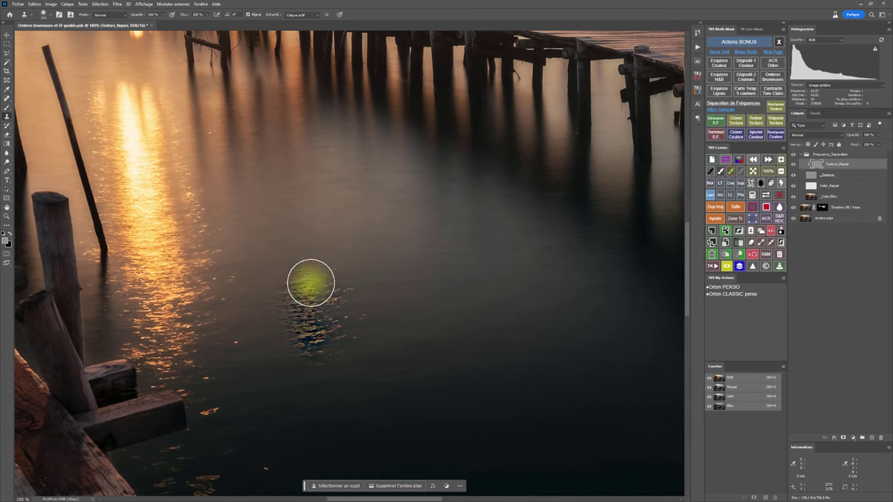
mouse_move(311, 282)
mouse_down()
mouse_move(300, 251)
mouse_move(270, 219)
mouse_move(293, 183)
mouse_up()
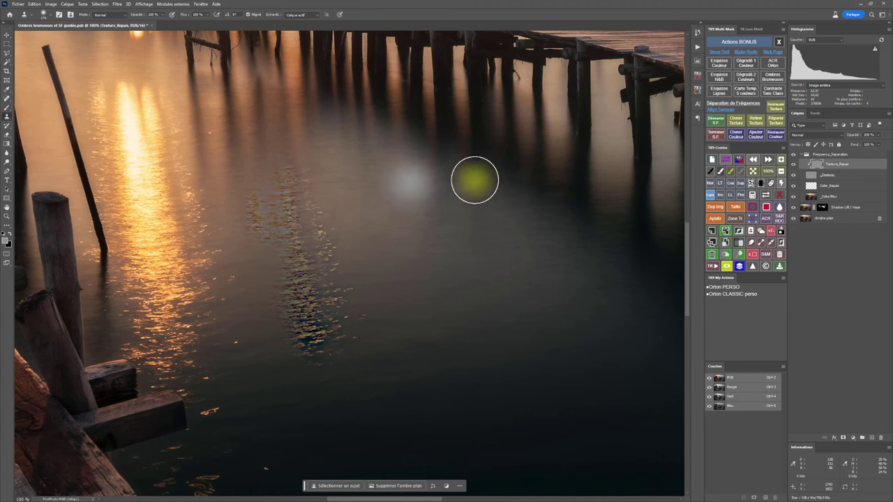
click(776, 108)
mouse_move(298, 343)
mouse_down()
mouse_move(292, 271)
mouse_move(309, 170)
mouse_up()
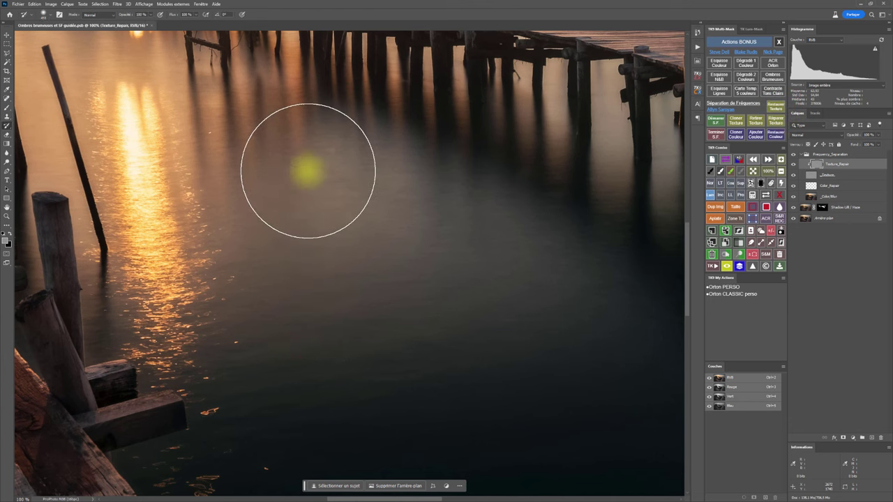
- Clone the golden reflection's colour onto the water beside it with Cloner Couleur, and erase it with Restaurer Couleur
click(736, 134)
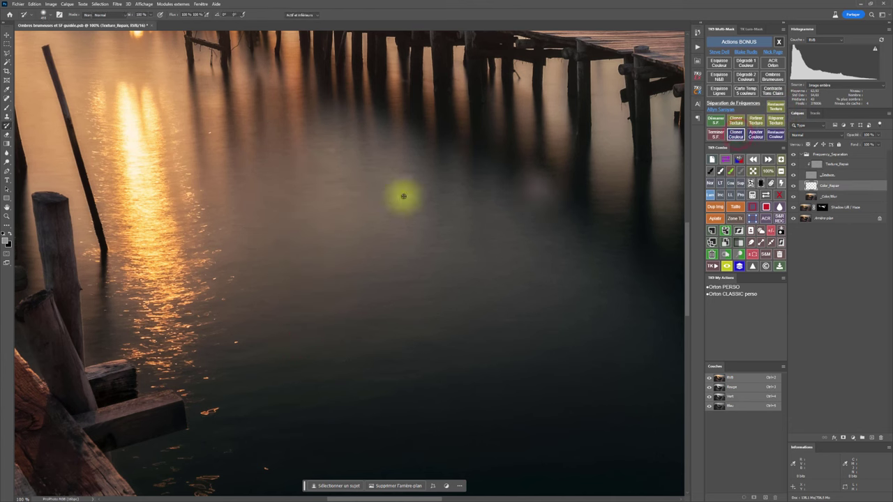
alt+right_click(252, 328)
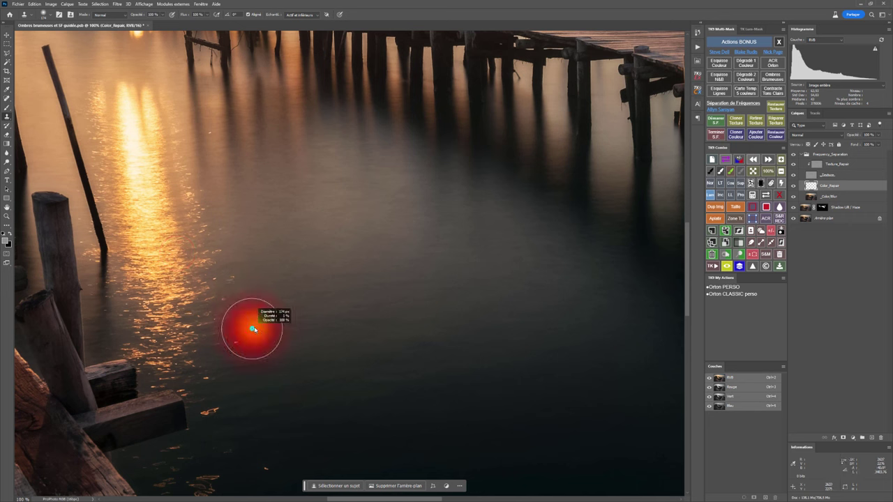
mouse_move(237, 339)
mouse_down()
mouse_move(284, 302)
mouse_move(267, 265)
mouse_move(266, 172)
mouse_up()
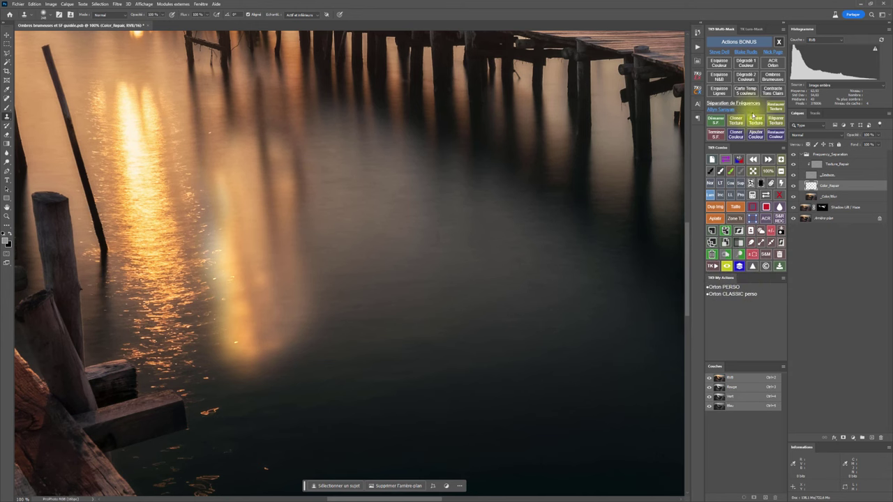
click(776, 136)
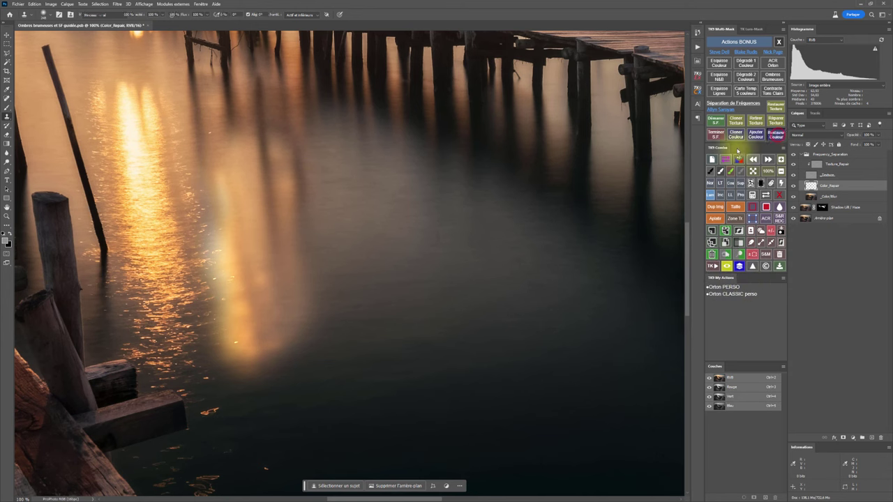
click(239, 365)
mouse_move(216, 371)
mouse_down()
mouse_move(330, 311)
mouse_move(267, 303)
mouse_move(236, 287)
mouse_move(335, 225)
mouse_move(186, 247)
mouse_move(320, 164)
mouse_move(271, 129)
mouse_move(289, 157)
mouse_up()
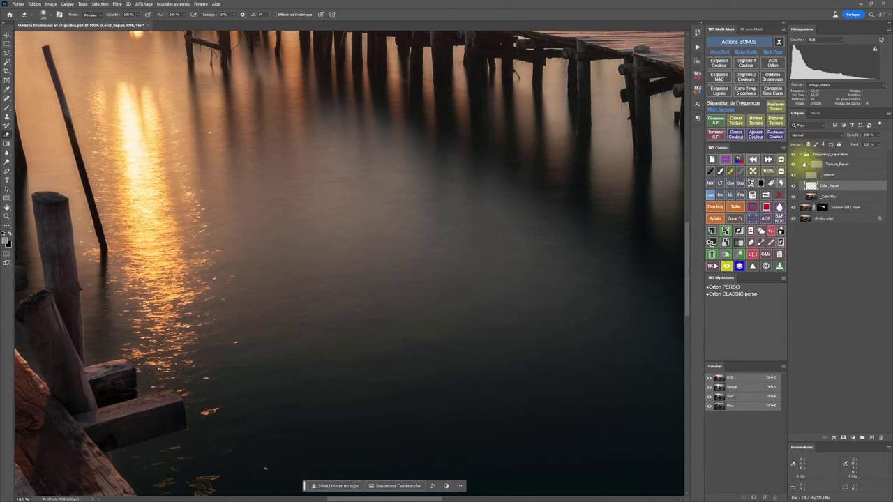
- Heal the texture of the dark knot on the plank below the blue graffiti with Réparer Texture
drag(638, 345, 323, 191)
drag(432, 391, 210, 207)
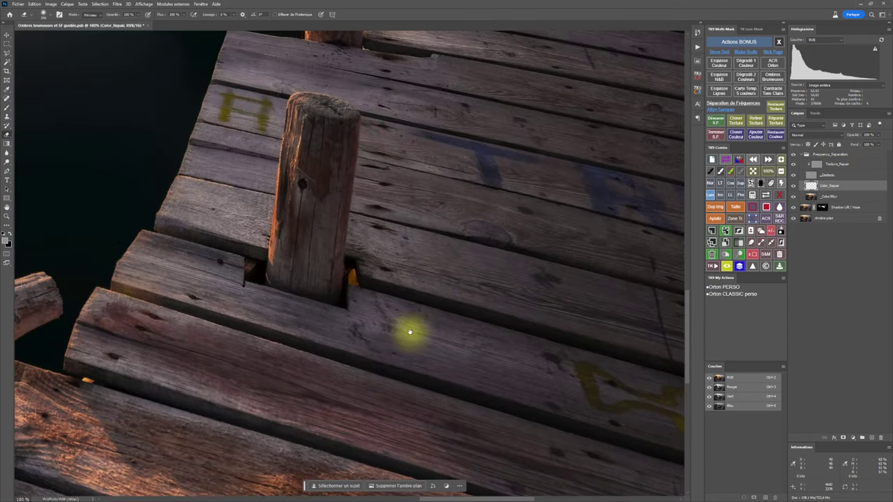
drag(389, 323, 379, 325)
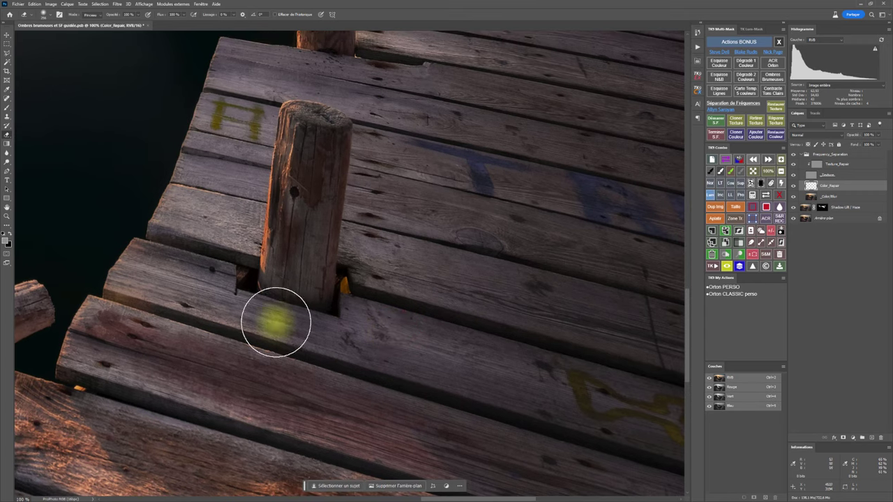
drag(256, 311, 373, 341)
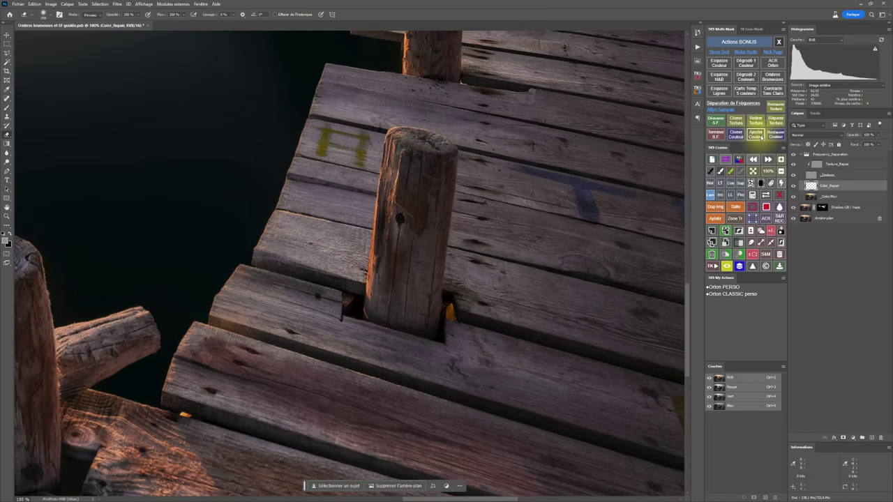
click(776, 120)
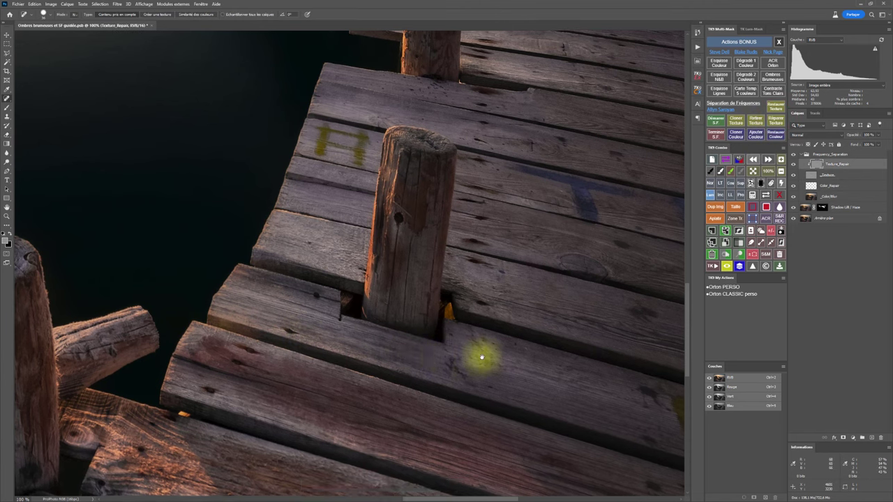
drag(481, 354, 275, 369)
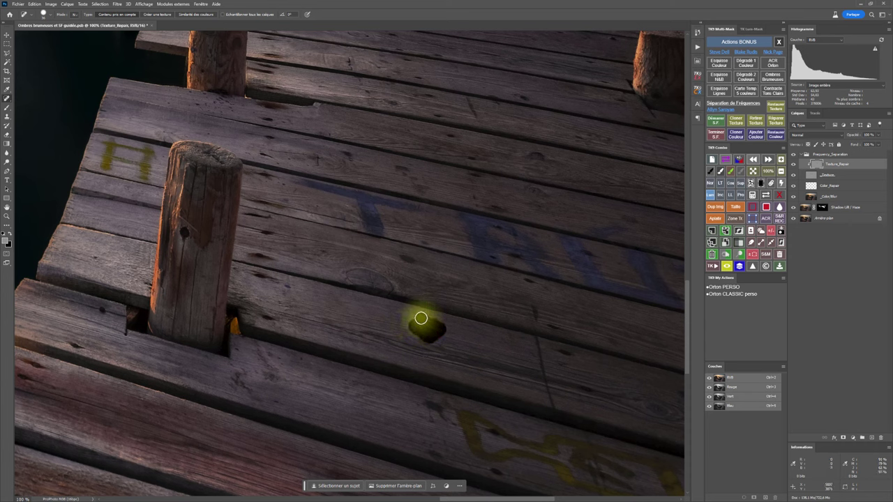
click(419, 318)
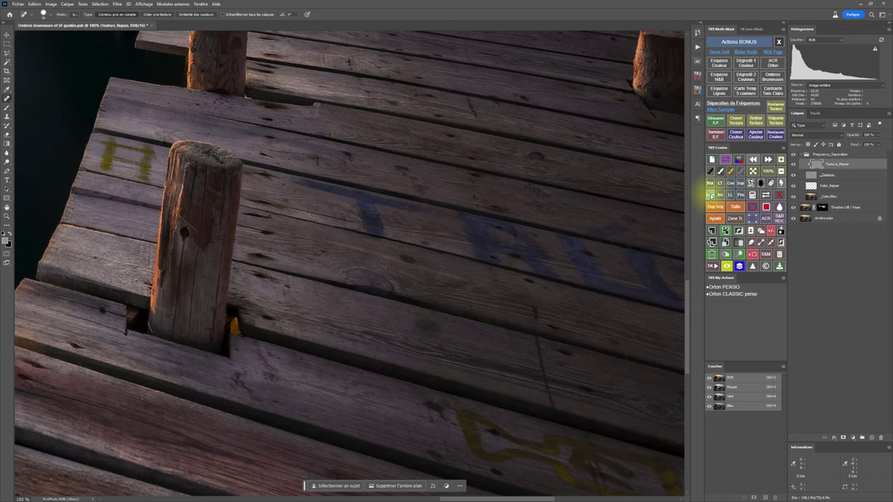
- Cover the knot's remaining dark stain with Cloner Couleur and rebuild the wood grain over it with Cloner Texture
click(737, 136)
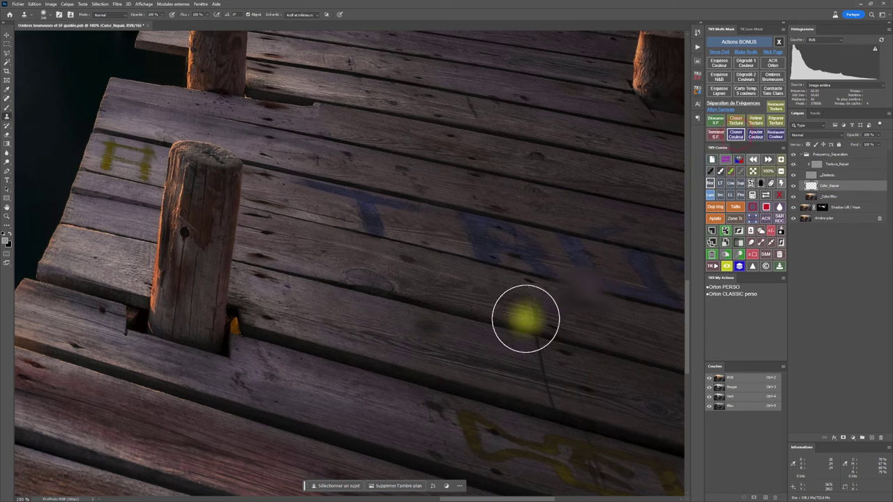
alt+right_click(457, 335)
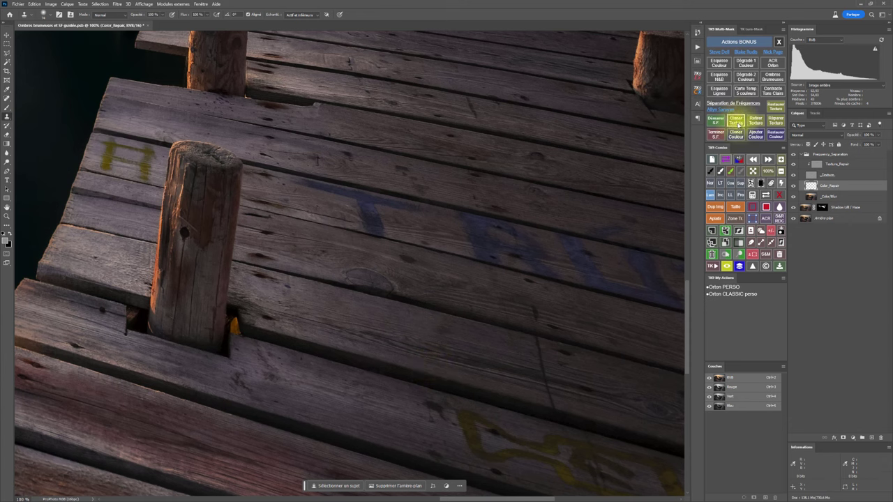
click(736, 120)
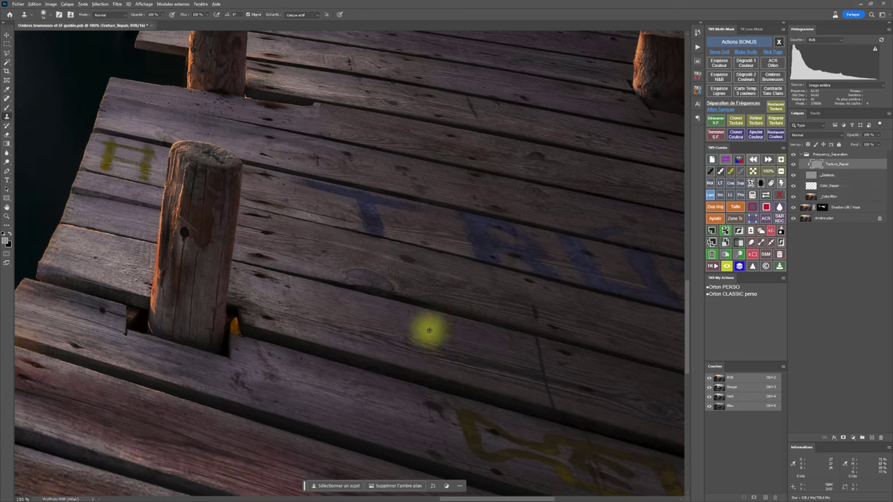
alt+click(466, 341)
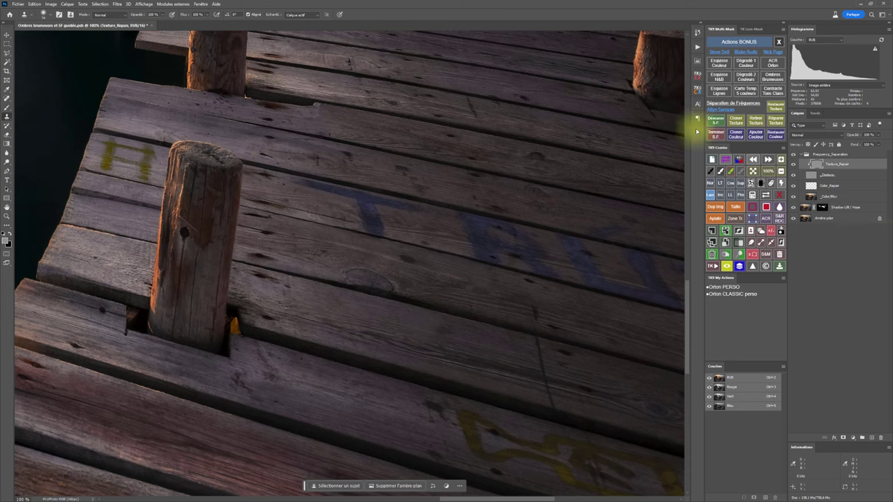
- Close the frequency separation with Terminer S.F. and start a new one with Démarrer S.F., accepting the Gaussian blur
click(781, 172)
click(781, 171)
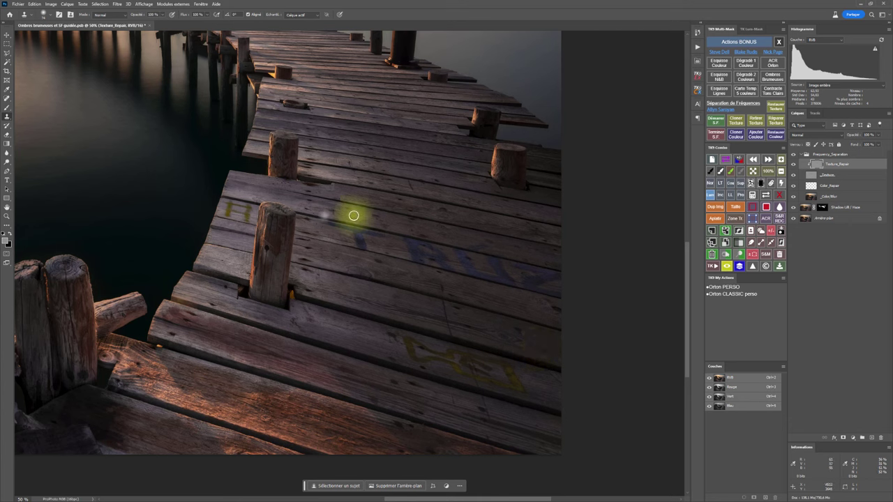
click(716, 134)
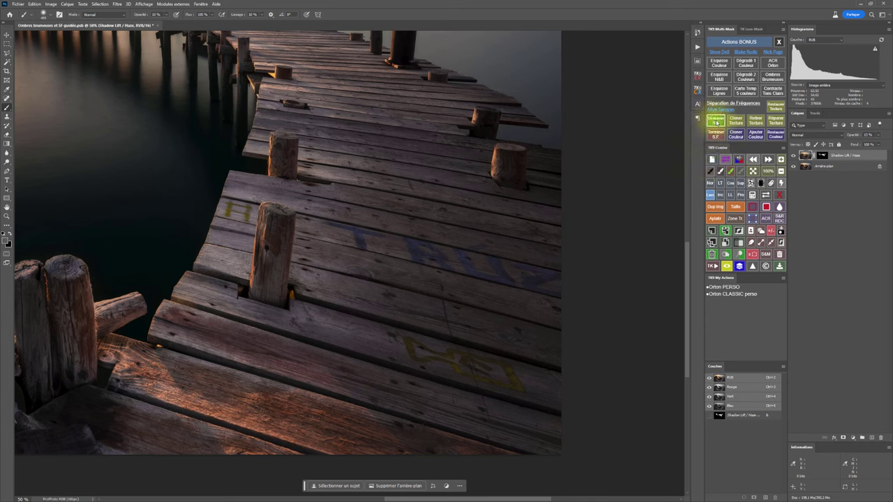
click(715, 121)
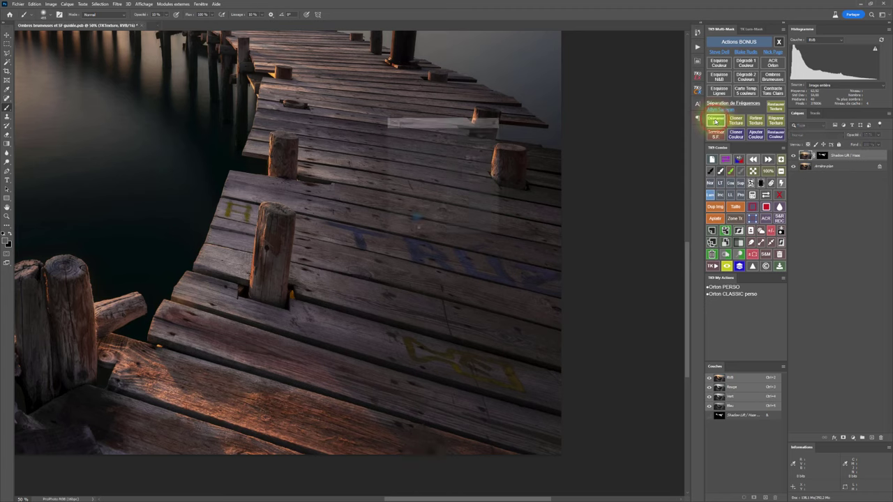
click(481, 135)
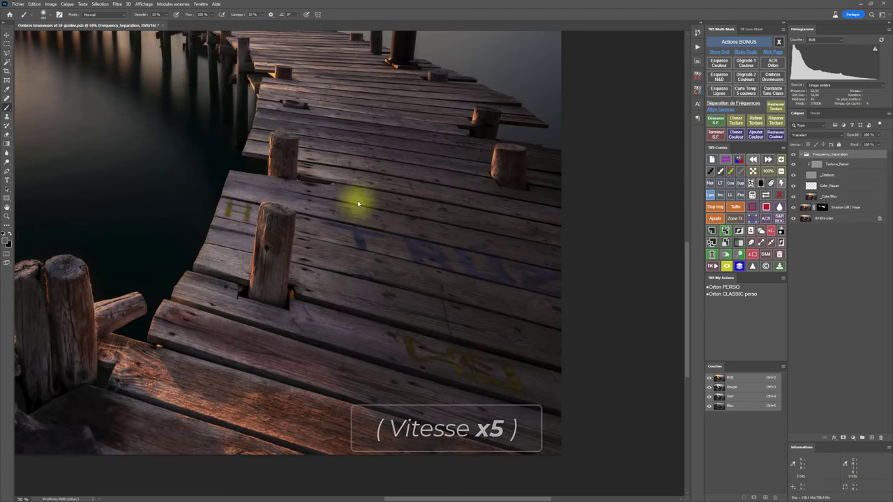
- Outline the paint traces on the plank just above the blue graffiti and cover them with Cloner Couleur and Cloner Texture
click(7, 54)
click(768, 171)
click(574, 233)
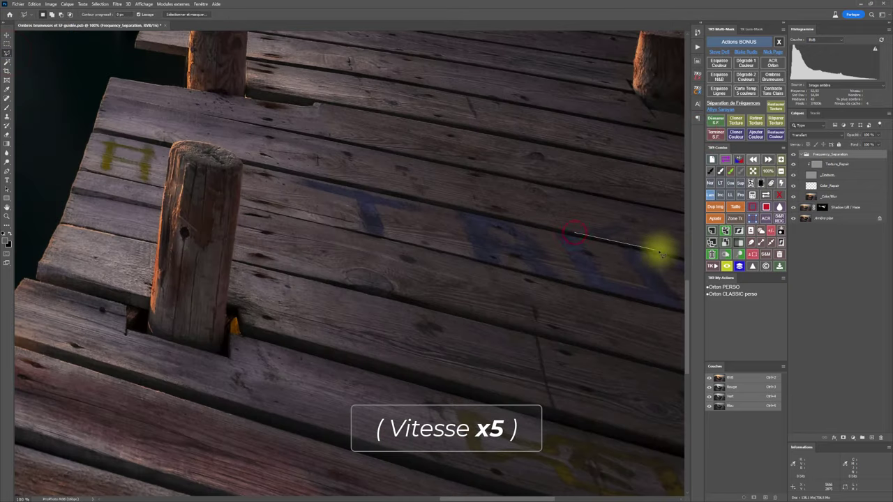
click(573, 233)
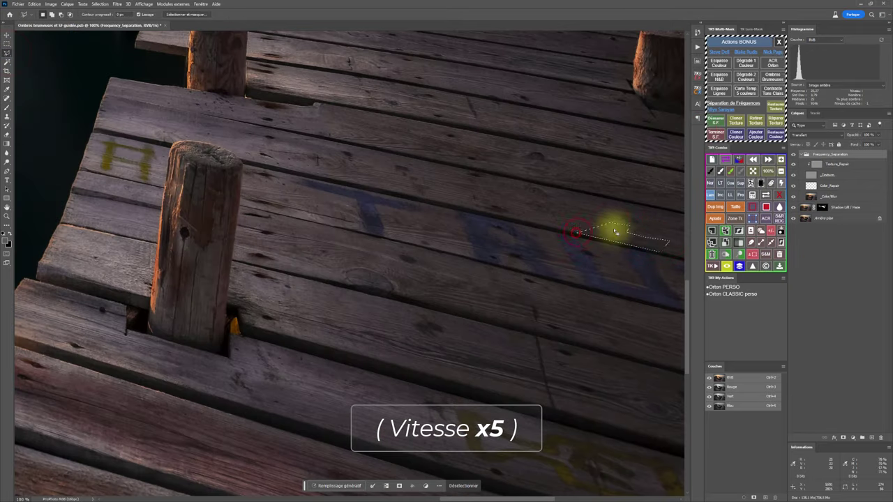
click(739, 134)
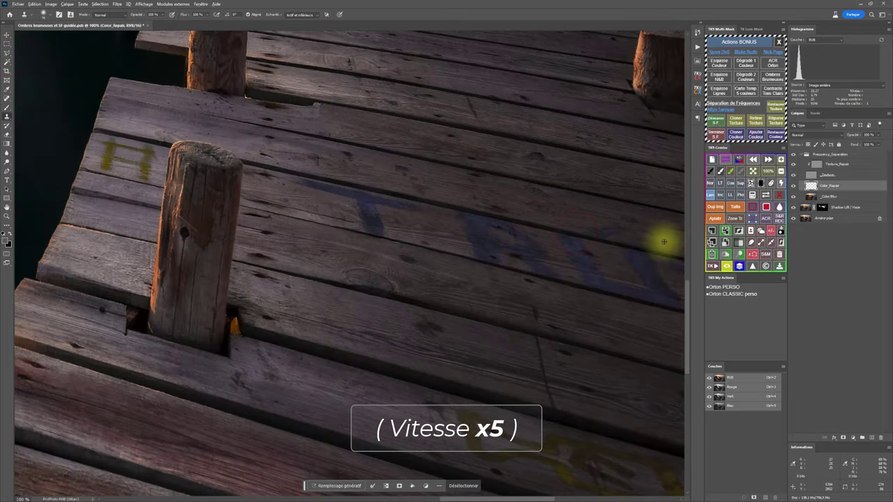
click(736, 120)
alt+click(642, 247)
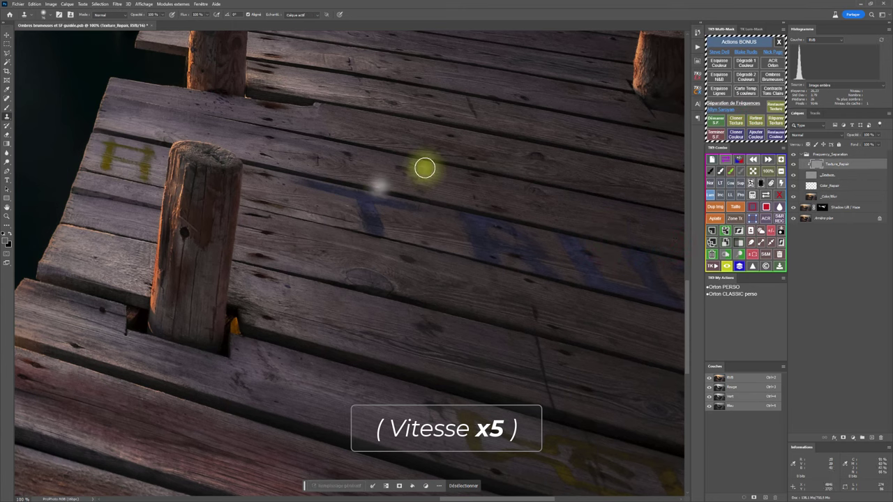
- Outline the plank section around the yellow graffiti in the foreground with a polygonal lasso selection
key(l)
drag(463, 419, 248, 288)
click(469, 330)
click(512, 415)
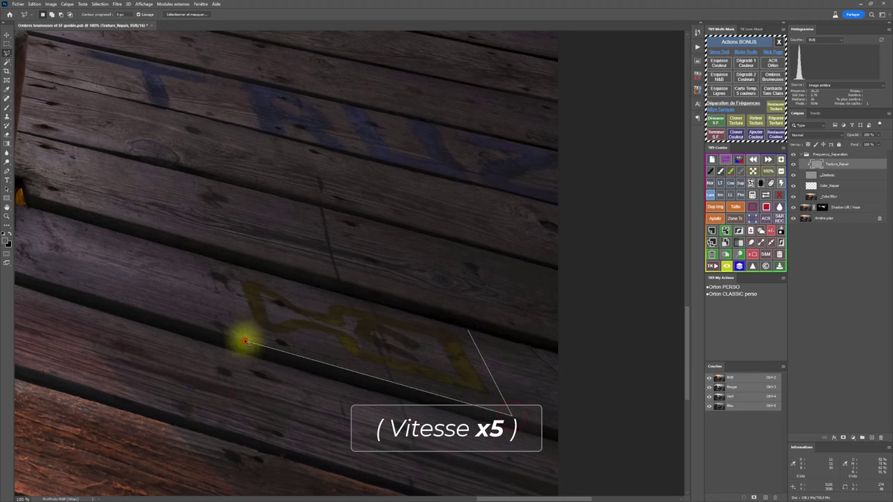
click(245, 340)
click(232, 265)
click(468, 333)
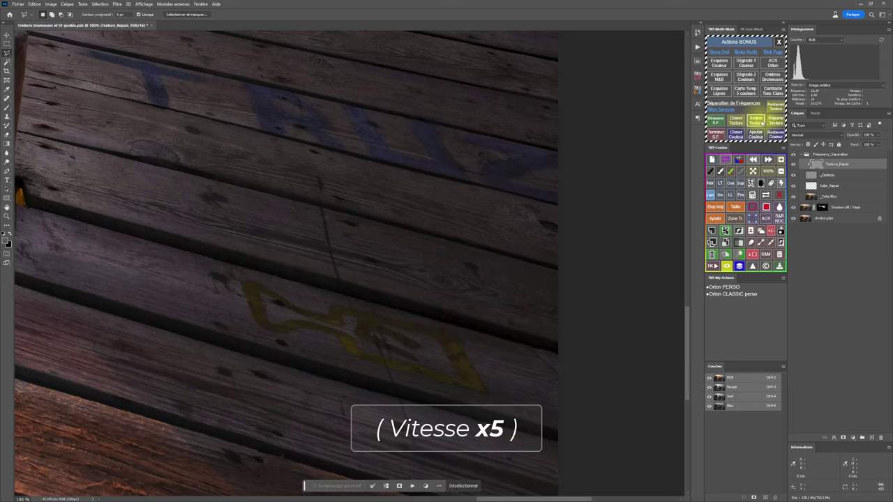
- Heal the texture of the yellow foreground graffiti inside the selection with Réparer Texture
click(776, 120)
mouse_move(242, 284)
mouse_down()
mouse_move(317, 326)
mouse_move(252, 285)
mouse_up()
drag(304, 320, 357, 353)
mouse_move(328, 315)
mouse_down()
mouse_move(379, 317)
mouse_move(456, 369)
mouse_move(412, 355)
mouse_up()
- Replace the yellow graffiti's colour with Cloner Couleur, sampling clean wood from the plank above
click(735, 134)
drag(453, 389, 449, 357)
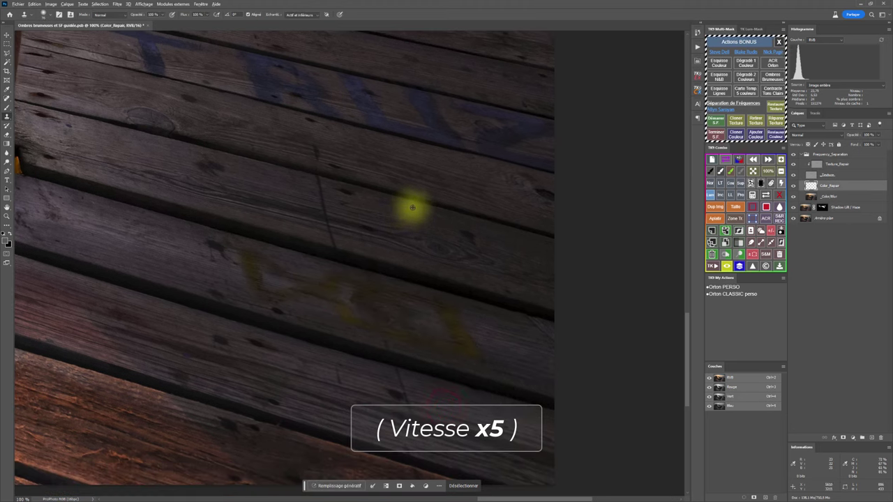
alt+click(411, 209)
mouse_move(450, 307)
mouse_down()
mouse_move(466, 353)
mouse_move(418, 306)
mouse_move(394, 296)
mouse_move(366, 304)
mouse_move(381, 329)
mouse_move(278, 268)
mouse_up()
alt+click(292, 186)
mouse_move(269, 266)
mouse_down()
mouse_move(285, 292)
mouse_move(334, 300)
mouse_move(318, 296)
mouse_move(334, 291)
mouse_up()
alt+click(350, 234)
- Rebuild the wood grain over the removed yellow graffiti with Cloner Texture, sampling clean areas of the same plank
click(735, 120)
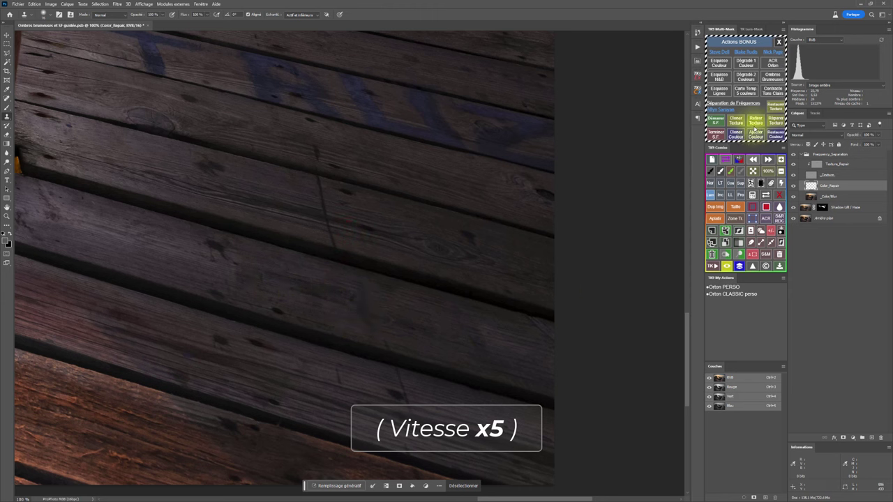
alt+click(511, 327)
mouse_move(422, 303)
mouse_down()
mouse_move(338, 275)
mouse_move(491, 297)
mouse_move(338, 277)
mouse_up()
alt+click(437, 307)
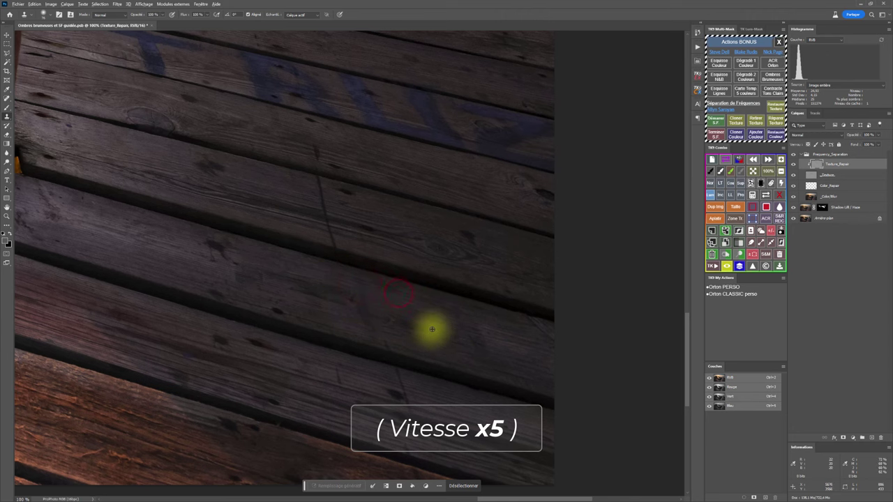
click(378, 413)
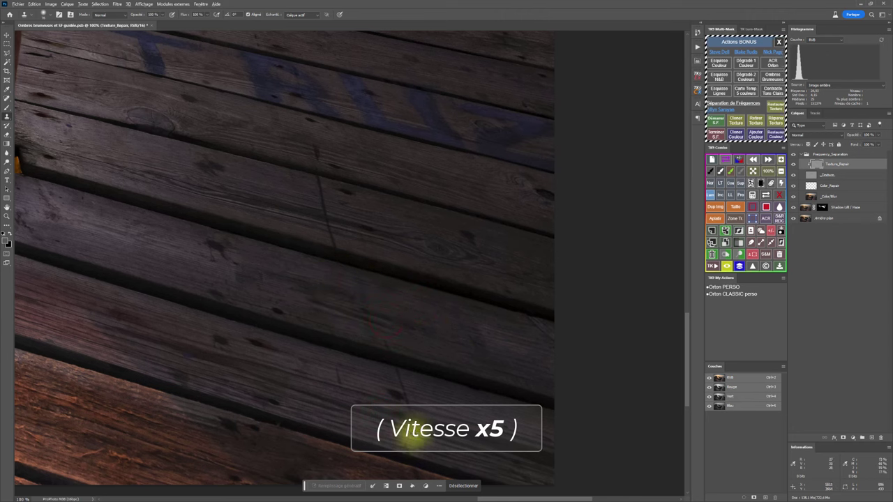
click(386, 322)
mouse_move(370, 317)
mouse_down()
mouse_move(239, 284)
mouse_move(247, 267)
mouse_up()
- Erase some colour repair on the cleaned foreground plank with Restaurer Couleur and clone wood grain along it with Cloner Texture
click(776, 105)
alt+right_click(406, 308)
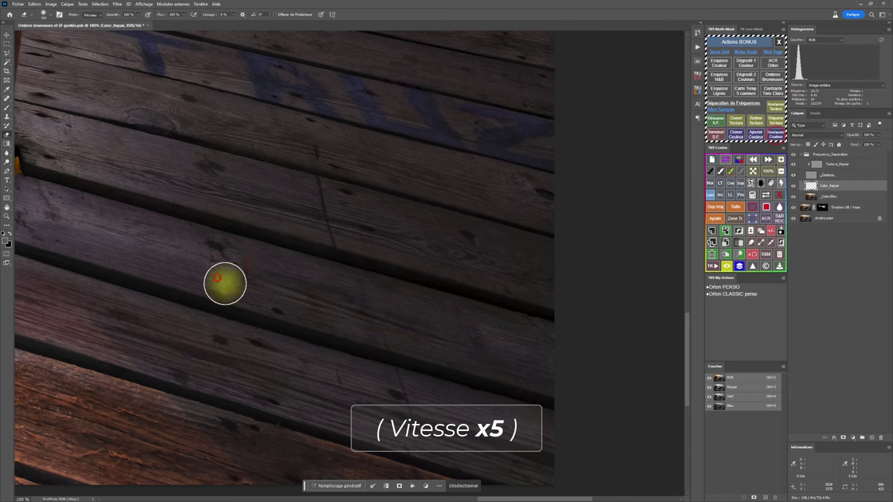
click(736, 133)
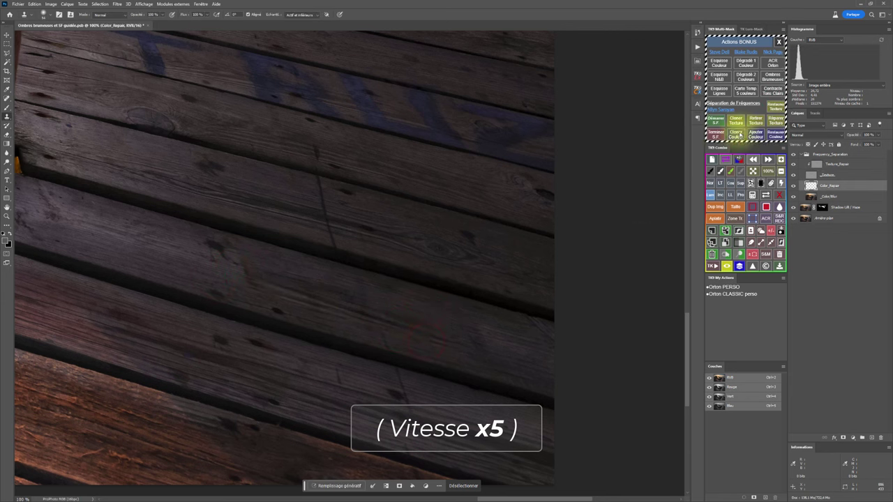
click(736, 120)
alt+click(255, 184)
alt+right_click(248, 264)
mouse_move(261, 269)
mouse_down()
mouse_move(267, 293)
mouse_move(454, 347)
mouse_move(478, 331)
mouse_up()
- Even out the leftover tint along the cleaned foreground plank with Cloner Couleur, sampling the plank above
click(734, 136)
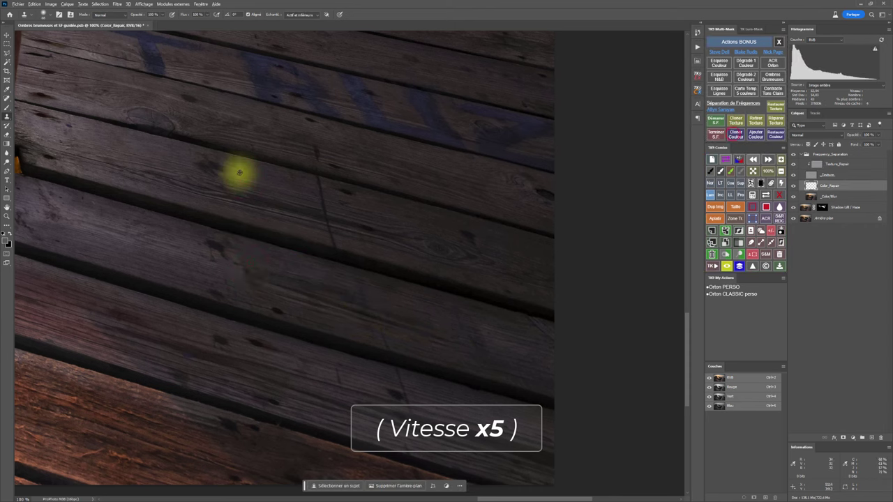
alt+click(239, 173)
mouse_move(244, 266)
mouse_down()
mouse_move(390, 337)
mouse_move(485, 341)
mouse_up()
click(514, 368)
drag(427, 346, 398, 336)
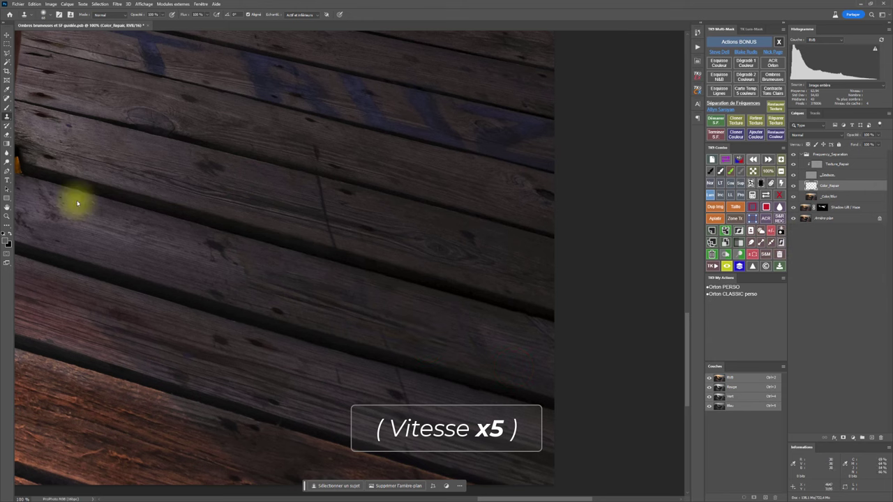
- Refine the grain at several spots on the cleaned foreground plank with Cloner Texture
click(735, 120)
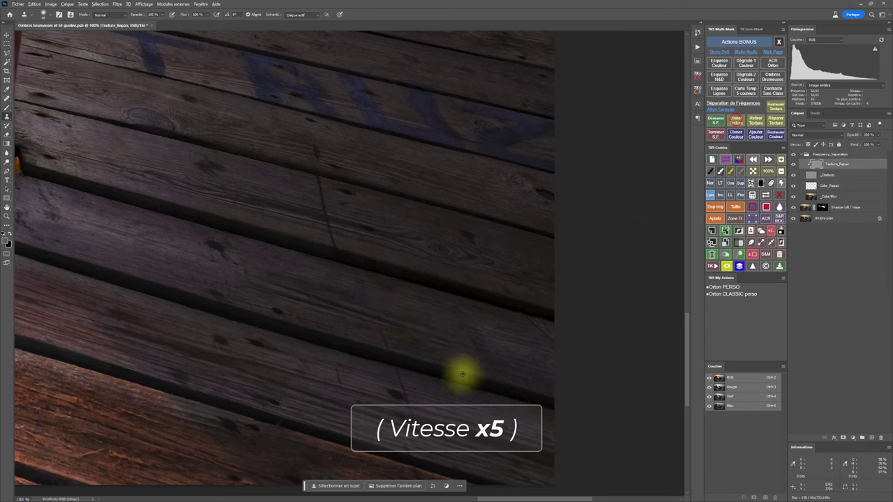
alt+click(467, 352)
drag(409, 341, 360, 326)
alt+click(277, 257)
mouse_move(248, 256)
mouse_down()
mouse_move(256, 292)
mouse_move(234, 277)
mouse_up()
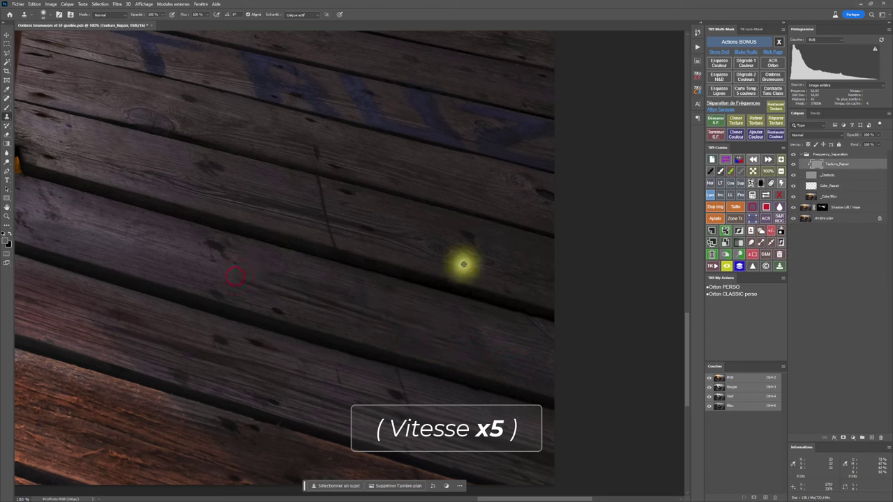
- Outline the plank section carrying the yellow H beside the wooden post with a polygonal lasso selection
key(z)
alt+click(380, 296)
alt+click(380, 296)
alt+click(380, 296)
drag(200, 180, 637, 202)
key(ctrl+plus)
drag(368, 249, 325, 235)
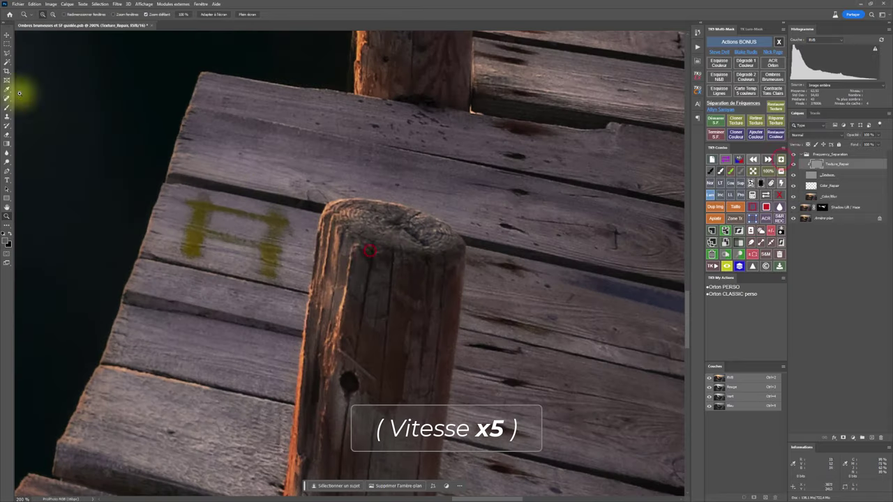
click(6, 53)
click(180, 186)
click(321, 207)
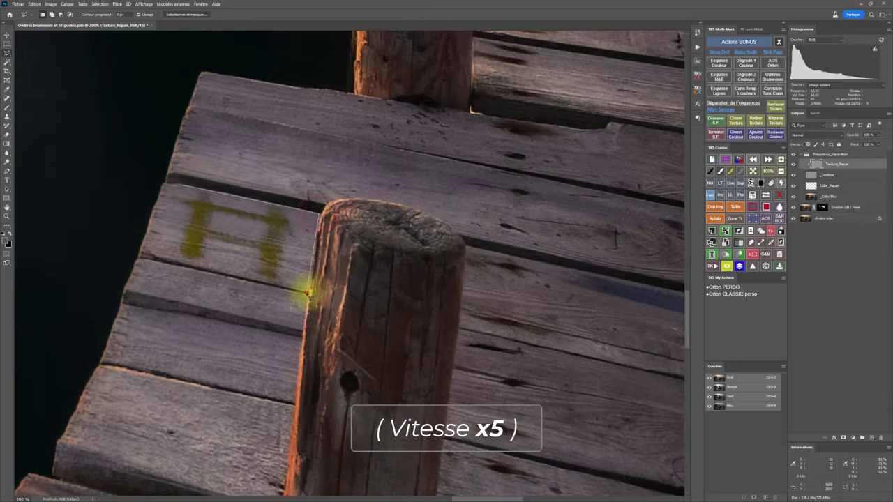
click(309, 292)
click(159, 258)
click(171, 185)
- Heal the texture of the yellow H with Réparer Texture and hide the selection outline
click(757, 123)
alt+right_click(209, 237)
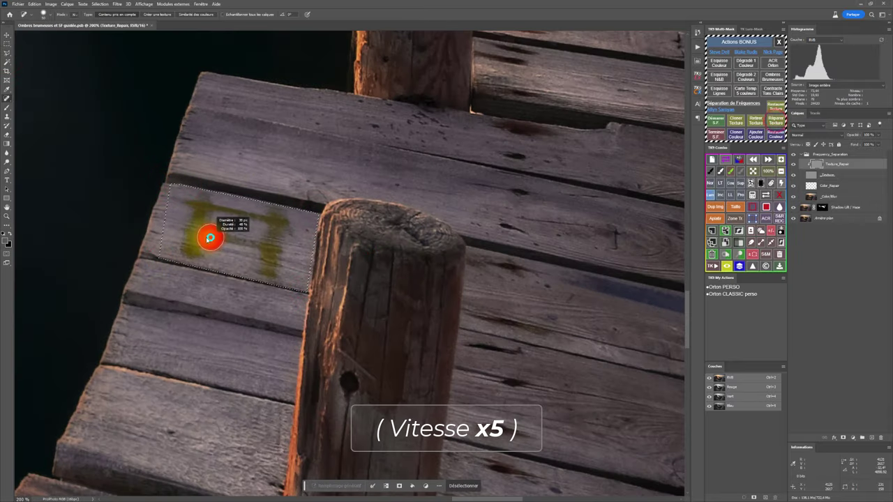
mouse_move(189, 255)
mouse_down()
mouse_move(200, 239)
mouse_move(195, 207)
mouse_move(272, 229)
mouse_move(267, 267)
mouse_move(234, 241)
mouse_up()
key(ctrl+h)
- Cover the yellow H's colour with Cloner Couleur, sampling the clean plank above it
click(735, 134)
alt+right_click(257, 143)
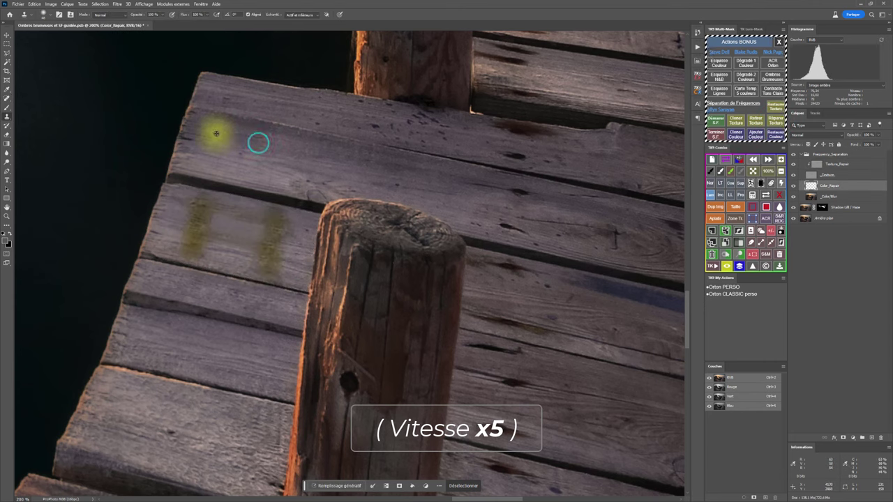
mouse_move(189, 205)
mouse_down()
mouse_move(284, 221)
mouse_move(287, 200)
mouse_move(279, 230)
mouse_move(194, 221)
mouse_move(173, 236)
mouse_move(275, 269)
mouse_move(290, 190)
mouse_move(271, 278)
mouse_move(202, 247)
mouse_move(276, 233)
mouse_move(286, 200)
mouse_move(253, 227)
mouse_move(183, 218)
mouse_up()
scroll(289, 202, down, 1)
alt+click(305, 159)
- Clone clean wood grain from the neighbouring planks over the removed H with Cloner Texture
click(736, 120)
alt+click(289, 161)
alt+click(260, 361)
drag(286, 248, 181, 235)
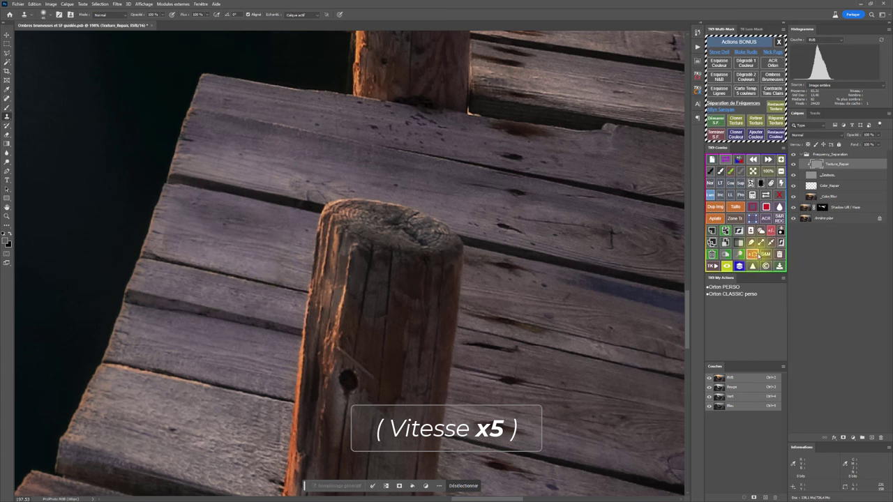
- Even out the colour where the H was with Cloner Couleur, sampling the plank further below
click(736, 134)
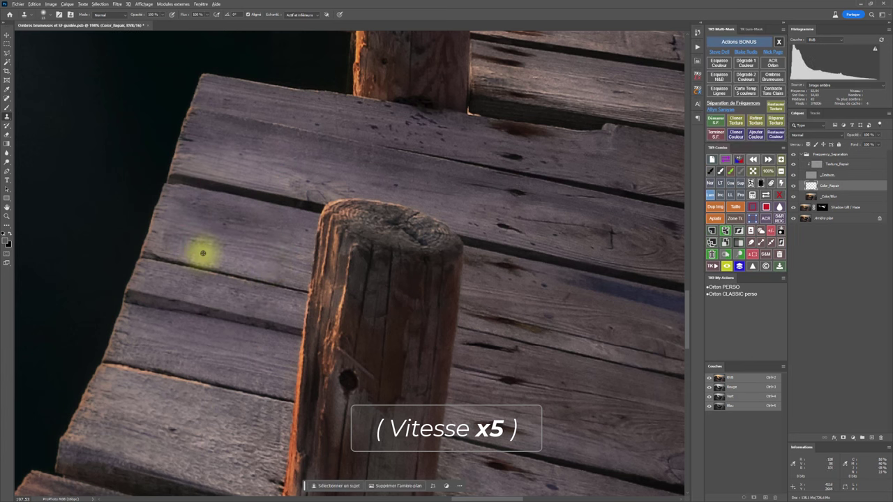
alt+click(175, 247)
alt+click(257, 357)
drag(285, 238, 178, 222)
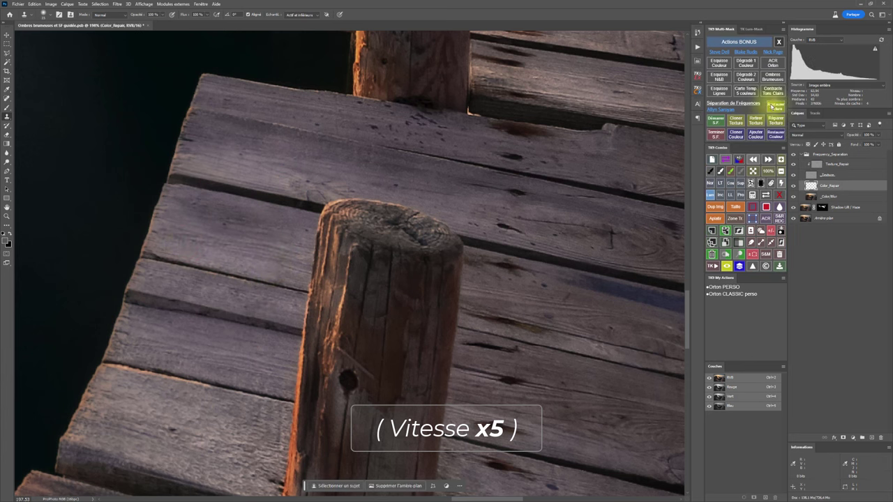
- Touch up the grain where the H was with Cloner Texture and blend its colour with Ajouter Couleur
click(736, 120)
drag(285, 240, 251, 236)
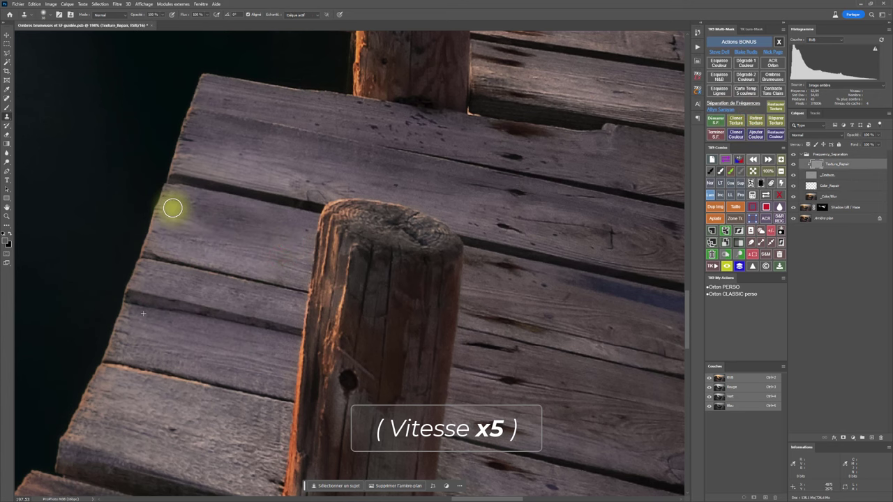
click(755, 135)
click(484, 111)
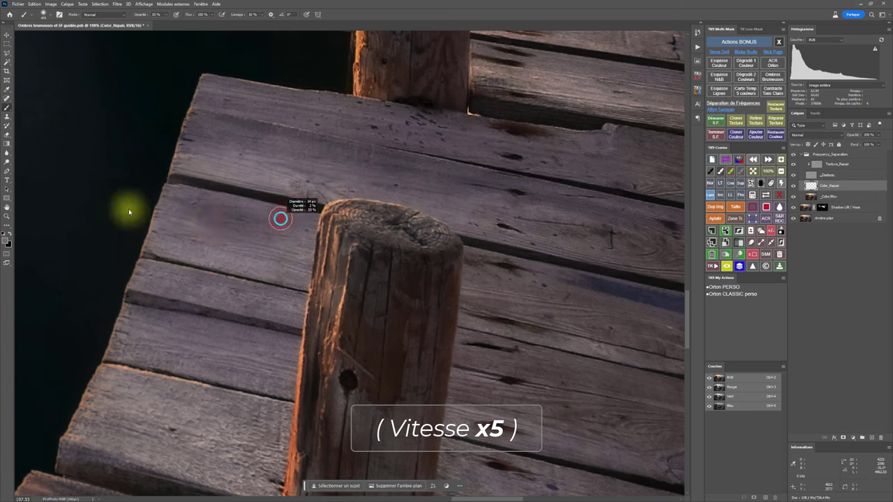
- Outline the plank carrying the blue graffiti with a polygonal lasso selection, following the plank's edges
drag(586, 282, 371, 203)
click(780, 171)
drag(591, 311, 404, 295)
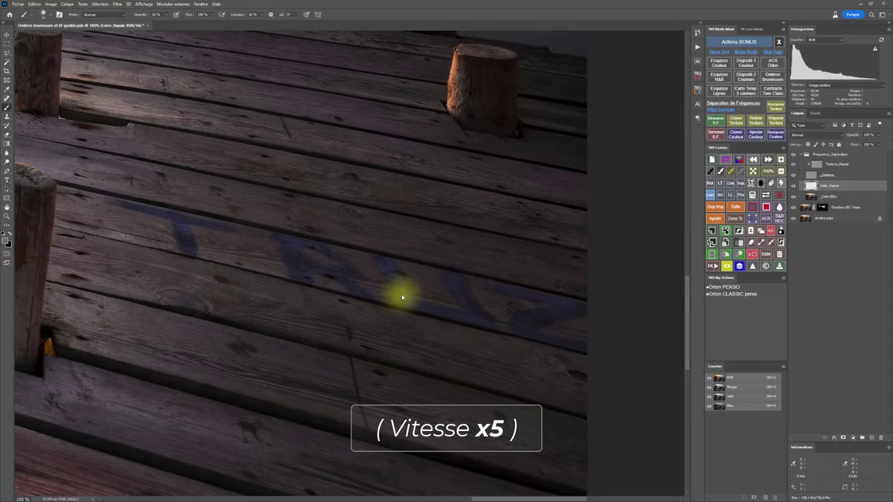
click(737, 132)
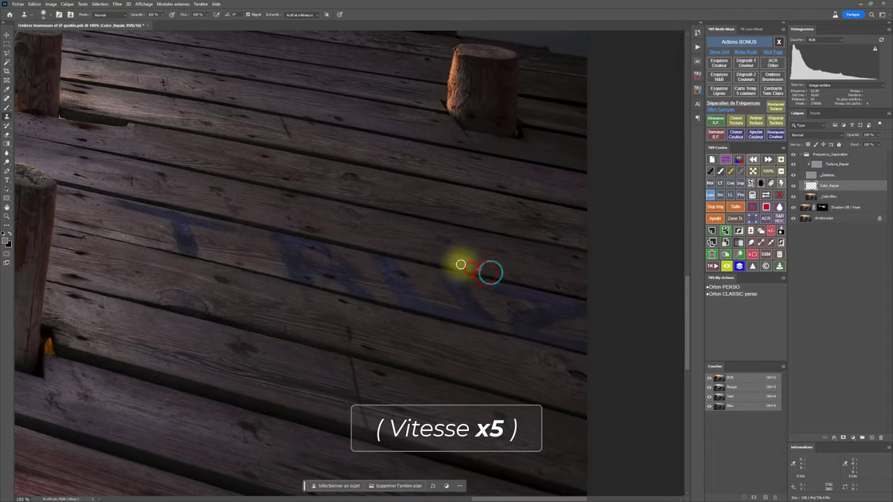
click(7, 53)
click(102, 195)
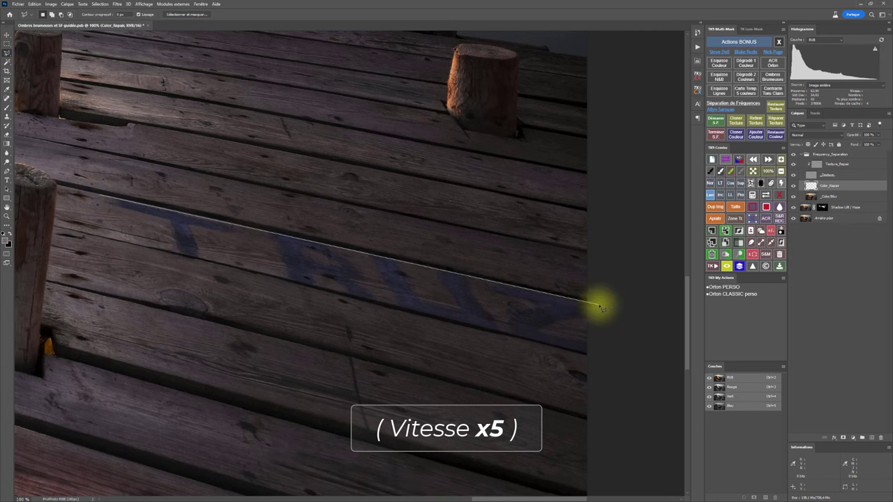
click(599, 304)
click(589, 353)
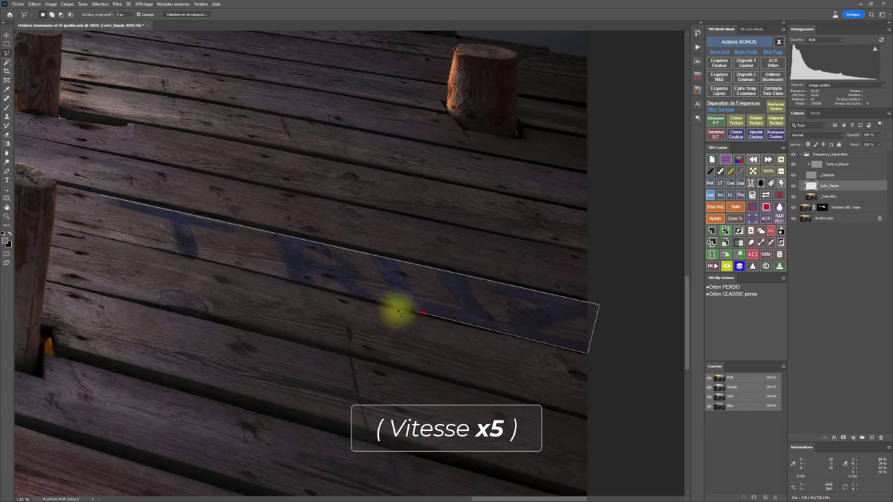
click(168, 251)
click(155, 224)
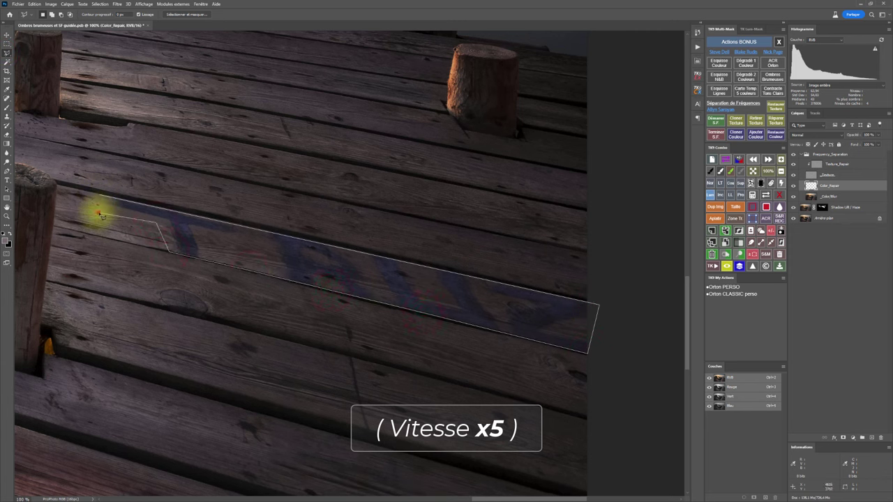
click(99, 214)
click(101, 196)
- Heal the texture of all the blue letters inside the selection with Réparer Texture
click(775, 120)
alt+right_click(116, 209)
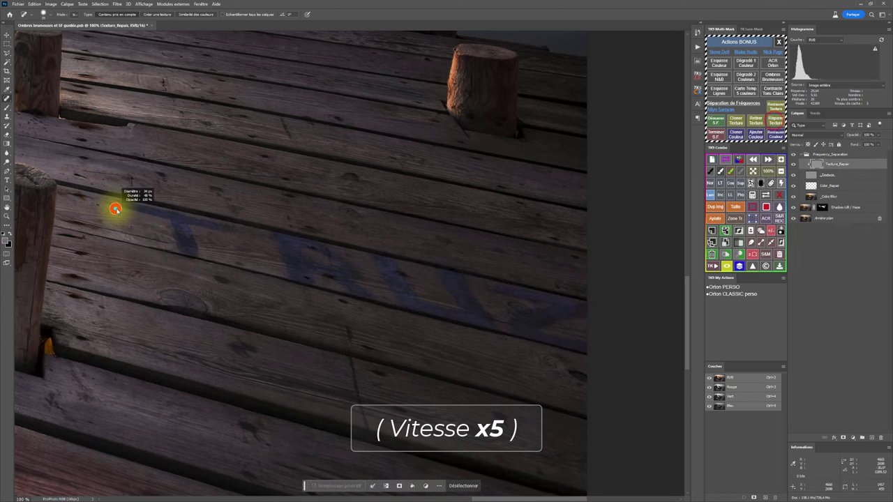
mouse_move(115, 208)
mouse_down()
mouse_move(221, 229)
mouse_move(179, 227)
mouse_move(196, 266)
mouse_up()
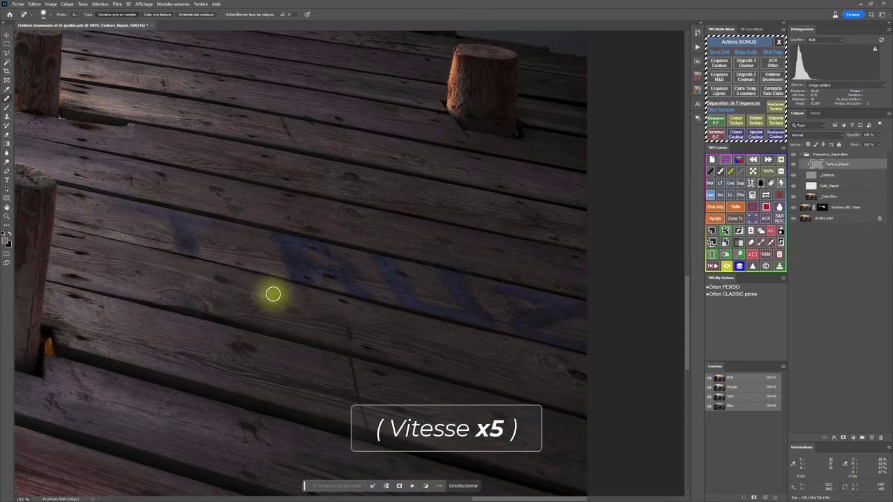
drag(300, 277, 291, 240)
drag(358, 291, 373, 289)
scroll(373, 289, down, 1)
mouse_move(374, 249)
mouse_down()
mouse_move(420, 297)
mouse_move(487, 308)
mouse_move(387, 251)
mouse_up()
mouse_move(498, 275)
mouse_down()
mouse_move(586, 295)
mouse_move(561, 293)
mouse_move(518, 320)
mouse_move(555, 333)
mouse_move(530, 284)
mouse_move(563, 290)
mouse_move(551, 317)
mouse_up()
- Cover the blue T's colour with Cloner Couleur, sampling the clean wood next to it
click(736, 135)
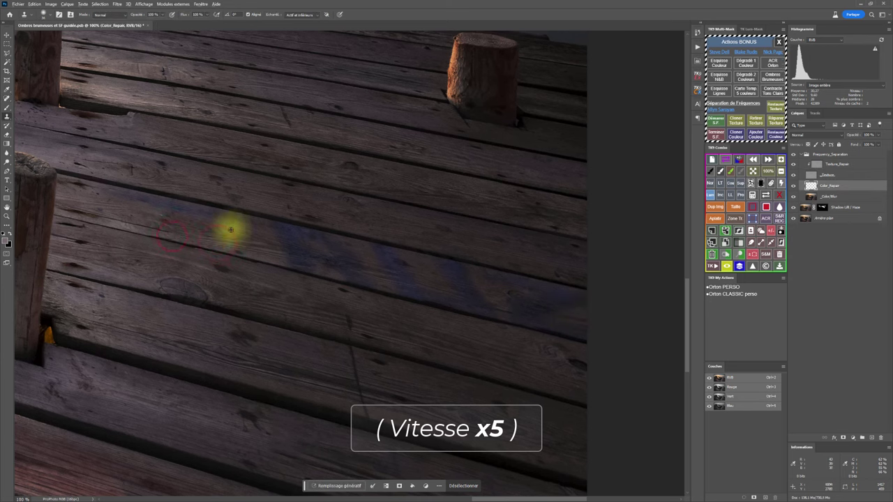
alt+click(232, 222)
alt+right_click(188, 233)
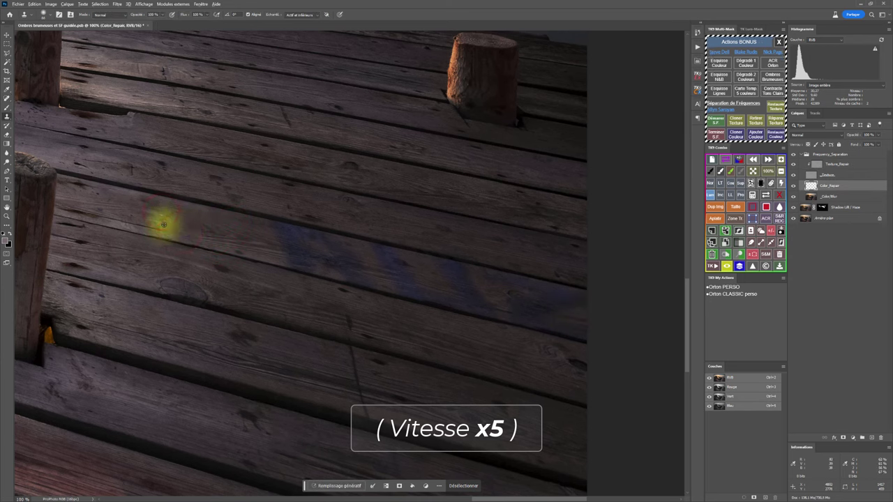
click(136, 202)
click(220, 220)
mouse_move(261, 252)
mouse_down()
mouse_move(185, 228)
mouse_move(257, 241)
mouse_move(238, 209)
mouse_move(245, 229)
mouse_up()
- Replace the colour of the remaining blue letters with Cloner Couleur from clean wood, and deselect the plank
alt+click(186, 251)
click(228, 212)
alt+click(181, 252)
alt+click(254, 272)
mouse_move(323, 319)
mouse_down()
mouse_move(369, 267)
mouse_move(373, 245)
mouse_move(379, 339)
mouse_move(496, 303)
mouse_move(422, 227)
mouse_up()
click(405, 217)
click(425, 259)
alt+right_click(450, 237)
click(779, 194)
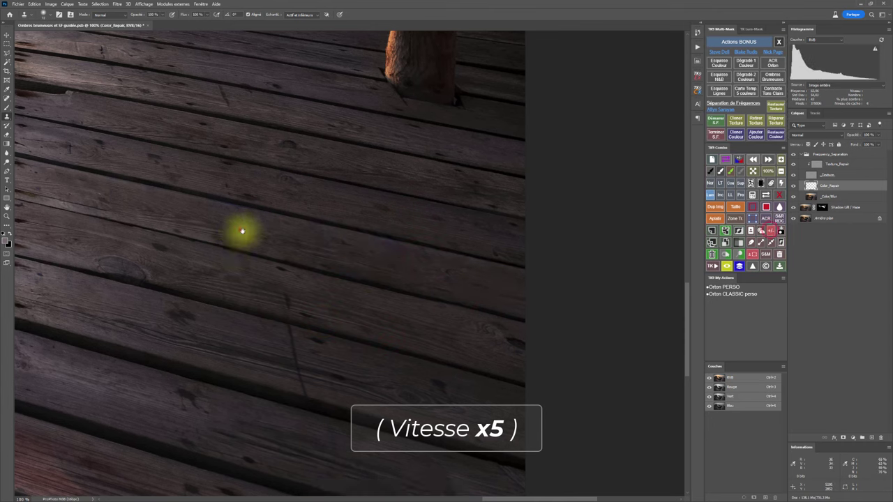
- Cover the remaining blue tint along the plank's upper edge with clean wood colour using Cloner Couleur, resampling along the plank
scroll(244, 231, up, 3)
alt+right_click(341, 310)
alt+click(184, 239)
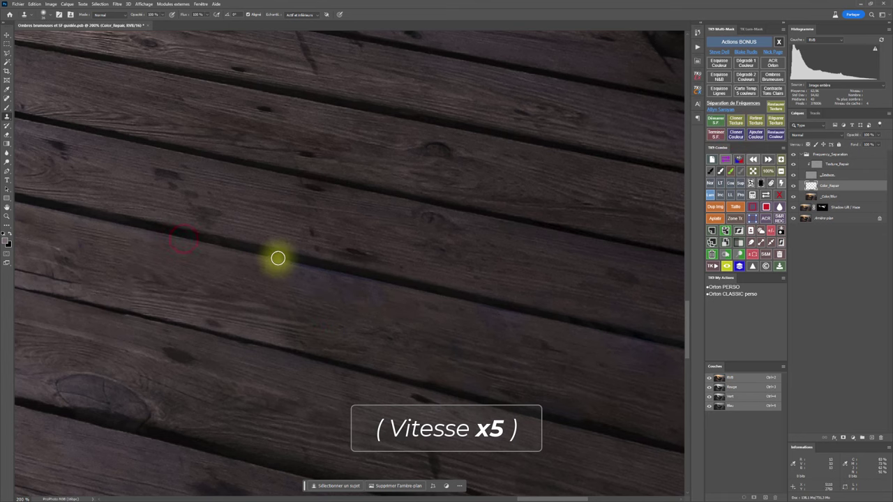
drag(288, 262, 389, 283)
drag(446, 319, 355, 291)
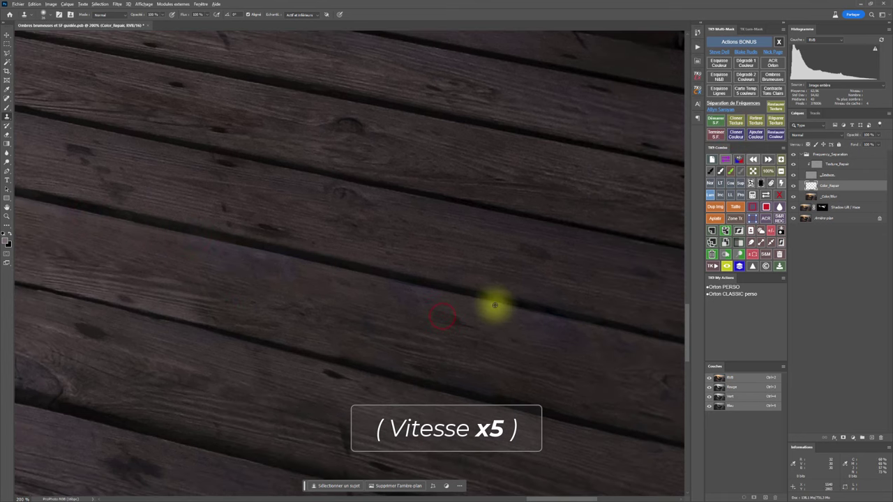
alt+click(494, 305)
drag(432, 290, 391, 281)
drag(467, 340, 378, 322)
alt+click(557, 319)
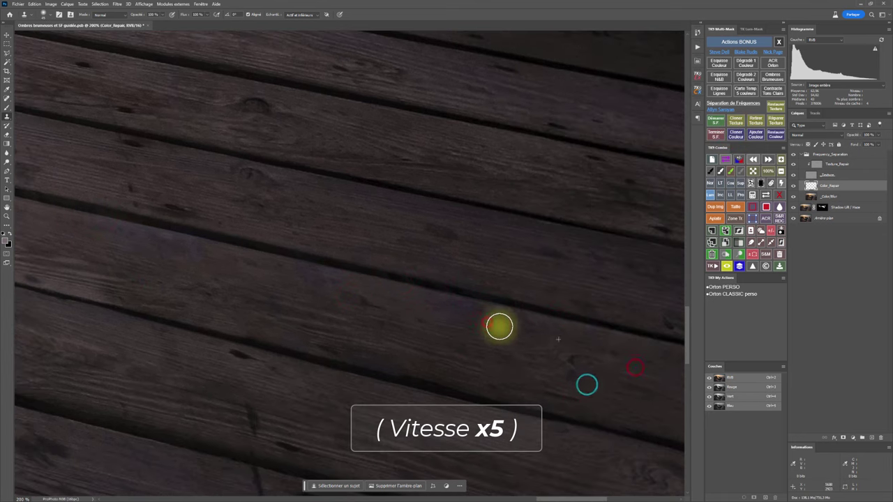
- Clone clean wood grain with Cloner Texture over the repaired plank, working toward the pier's outer edge
click(736, 120)
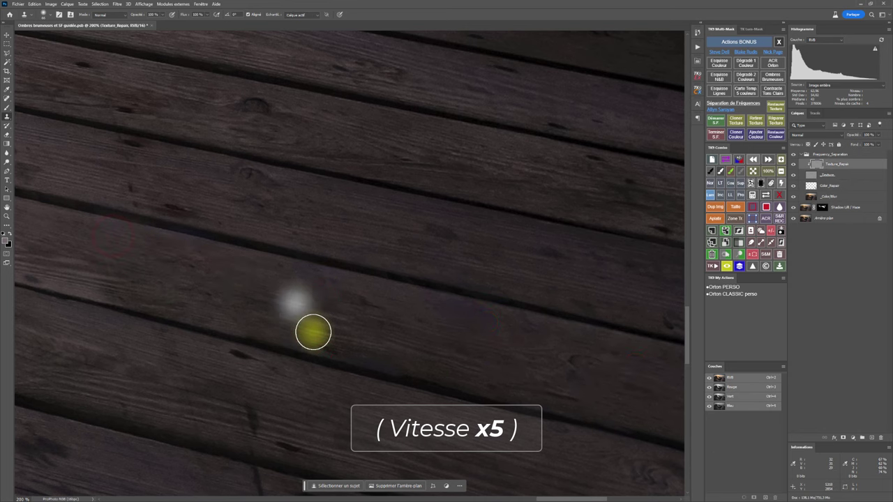
alt+click(402, 322)
click(315, 293)
drag(379, 332, 295, 316)
click(441, 349)
alt+click(461, 444)
drag(388, 303, 268, 281)
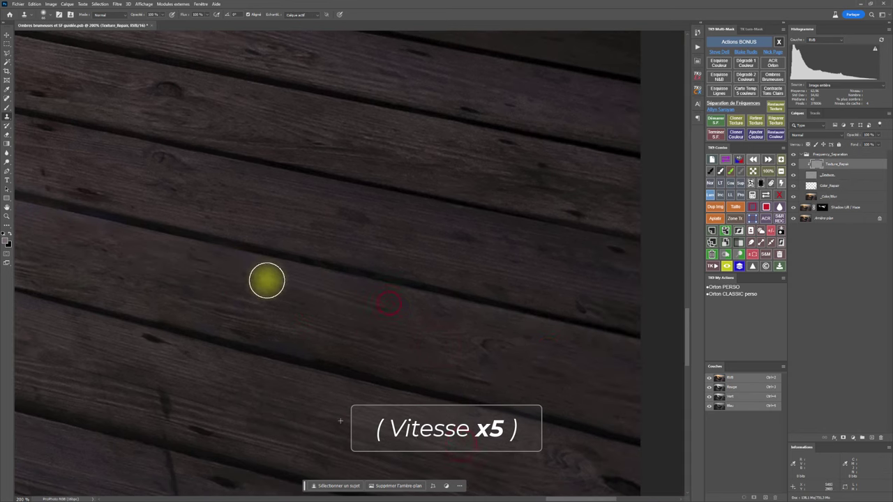
drag(414, 422, 340, 345)
alt+click(290, 346)
drag(321, 237, 411, 264)
drag(417, 373, 287, 339)
- Even out the colour of the planks around the removed blue graffiti with Cloner Couleur, sampling neighbouring wood
key(ctrl+minus)
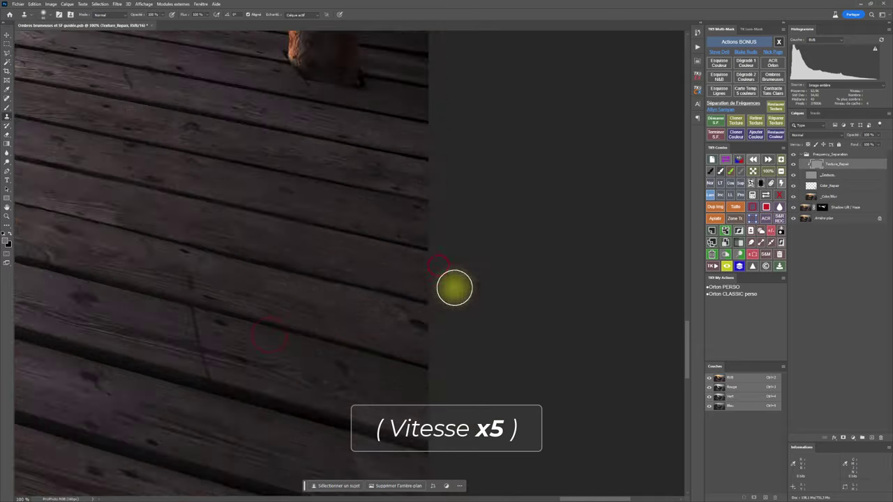
key(ctrl+minus)
drag(279, 286, 445, 359)
click(736, 135)
alt+click(392, 354)
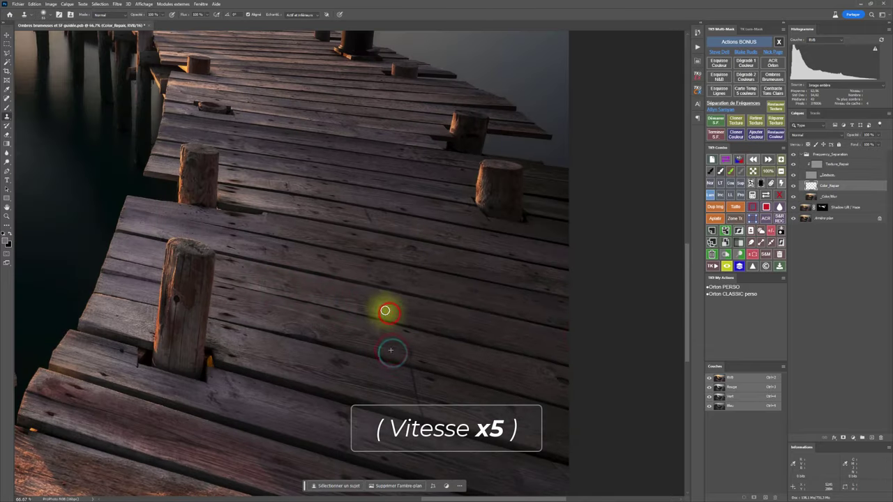
scroll(469, 342, down, 1)
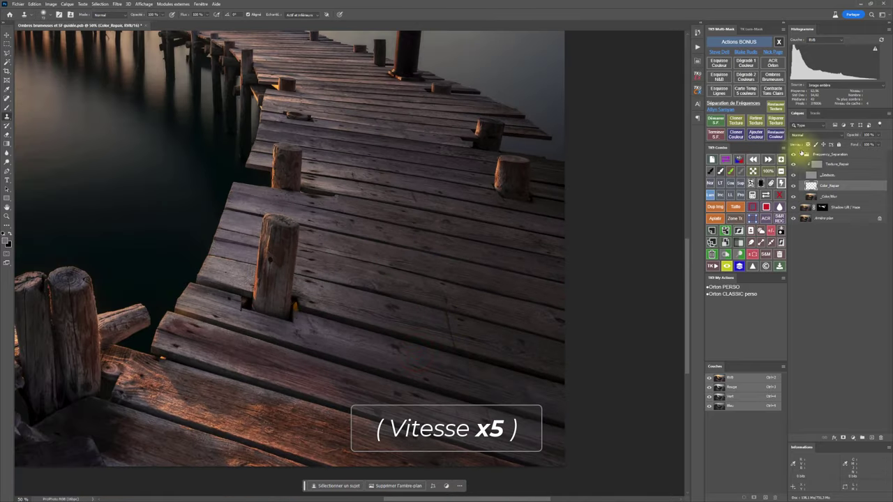
- Brush wood colour over the middle planks at 50% opacity with Ajouter Couleur, and compare with the Frequency_Separation group hidden
click(399, 258)
click(487, 109)
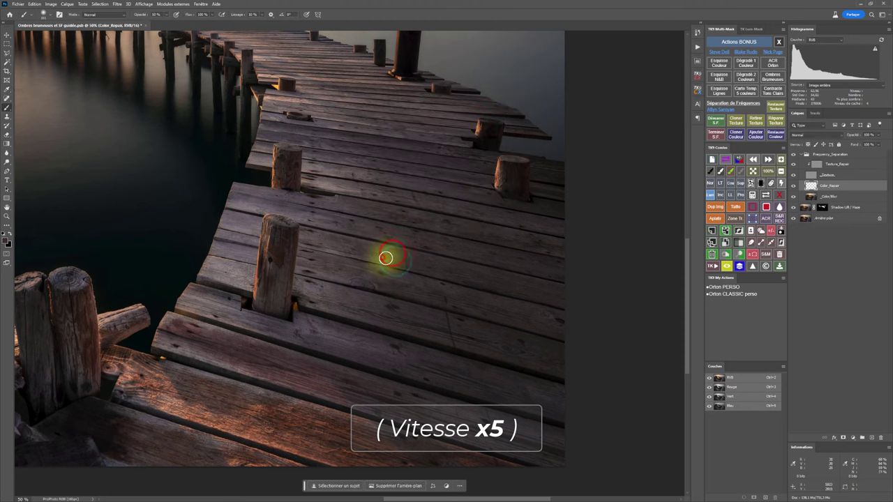
click(369, 258)
click(365, 303)
click(448, 314)
click(793, 154)
click(793, 154)
- Clone clean wood texture over the outer end of the lower plank with Cloner Texture, and switch to Cloner Couleur
click(736, 120)
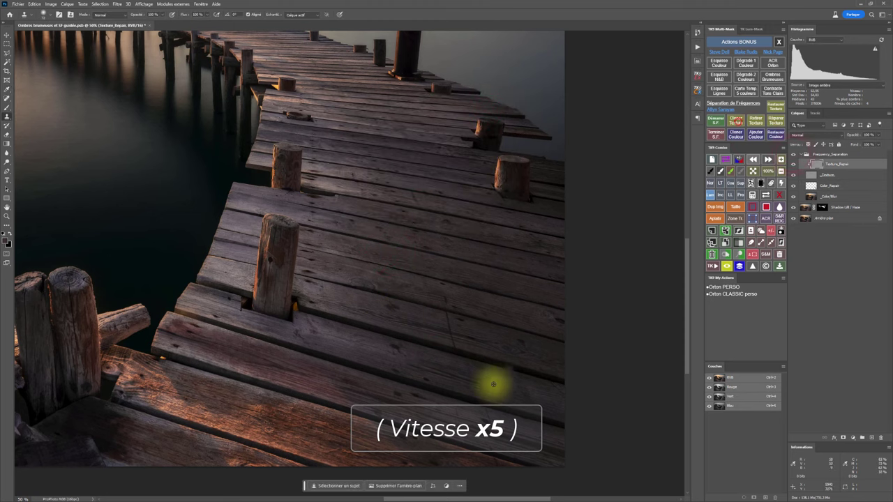
alt+click(550, 399)
click(528, 394)
click(749, 135)
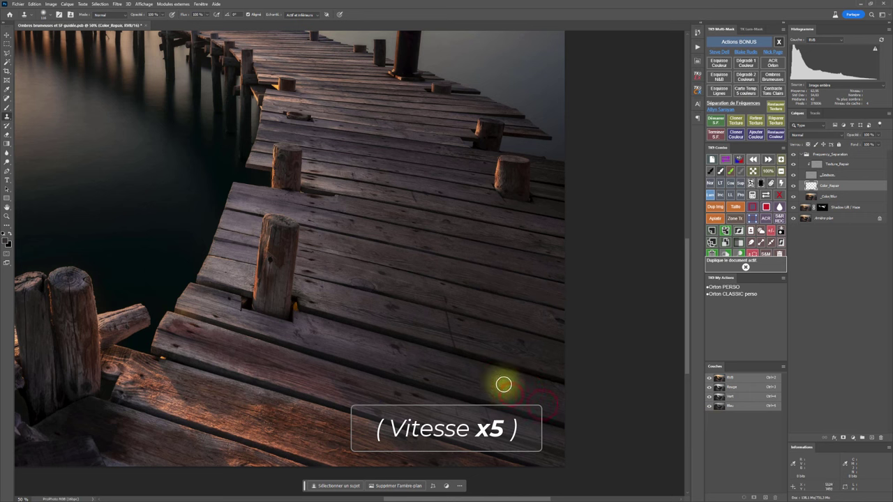
- Retouch the wood grain where the yellow graffiti was on the lower plank with Cloner Texture, using a resized brush
click(736, 120)
alt+right_click(489, 387)
click(509, 395)
click(510, 389)
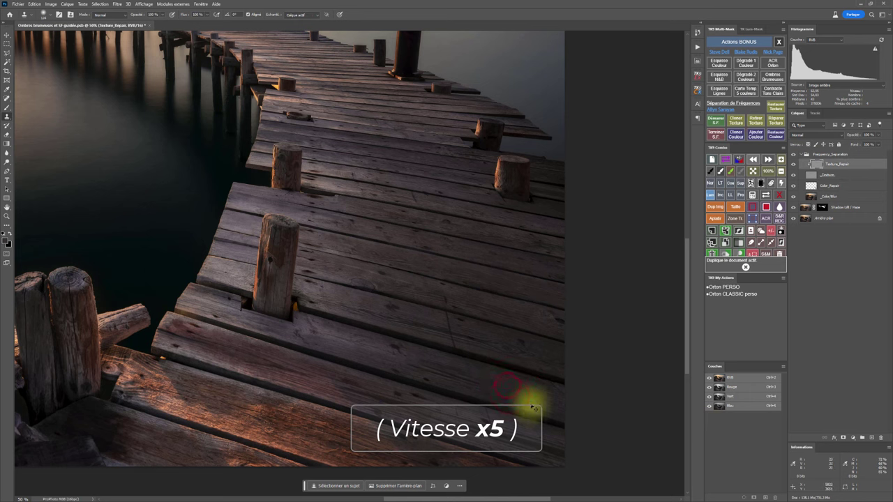
click(494, 379)
click(539, 392)
click(507, 381)
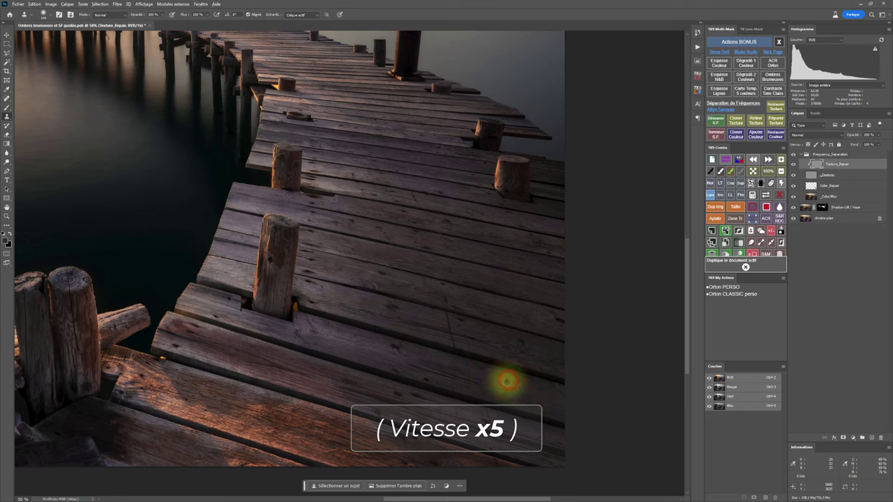
click(550, 394)
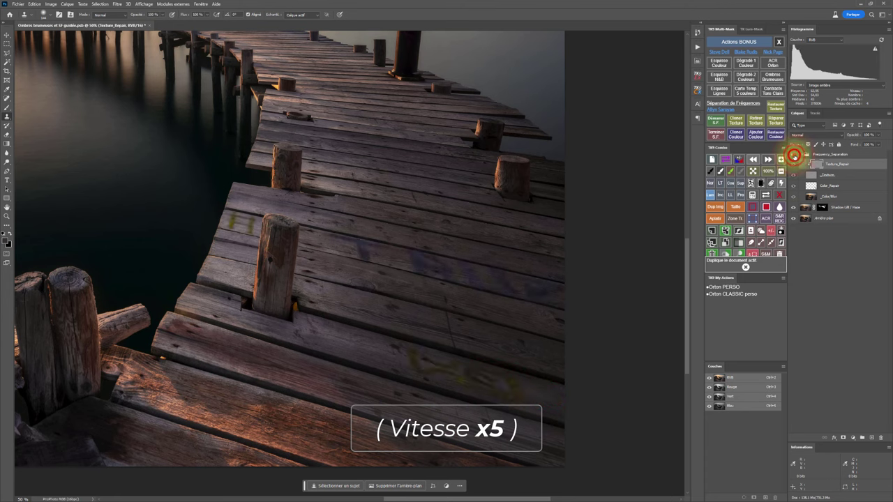
- Clone texture along the dark gap between the middle planks, just above the thin shadow line
scroll(434, 268, up, 2)
alt+click(492, 295)
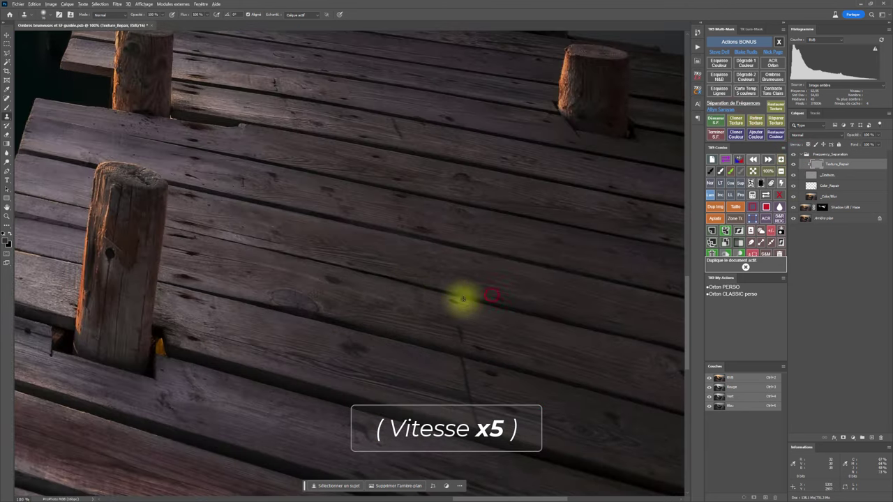
drag(446, 288, 436, 284)
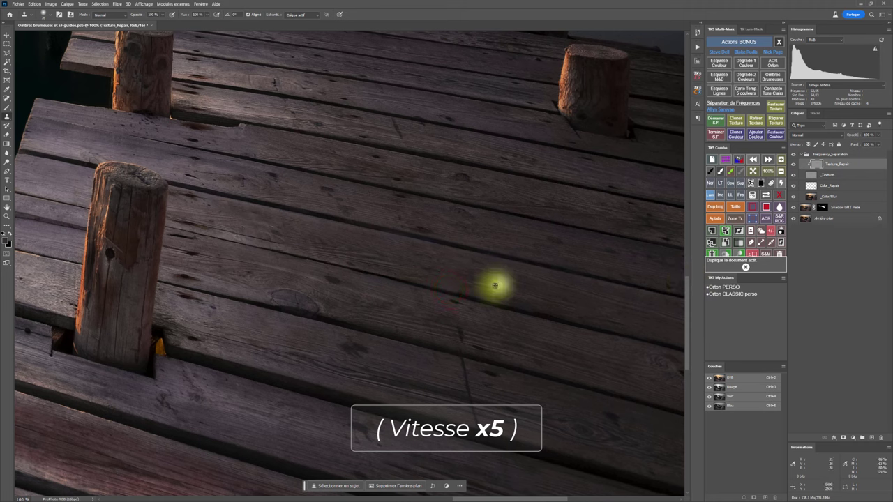
click(451, 291)
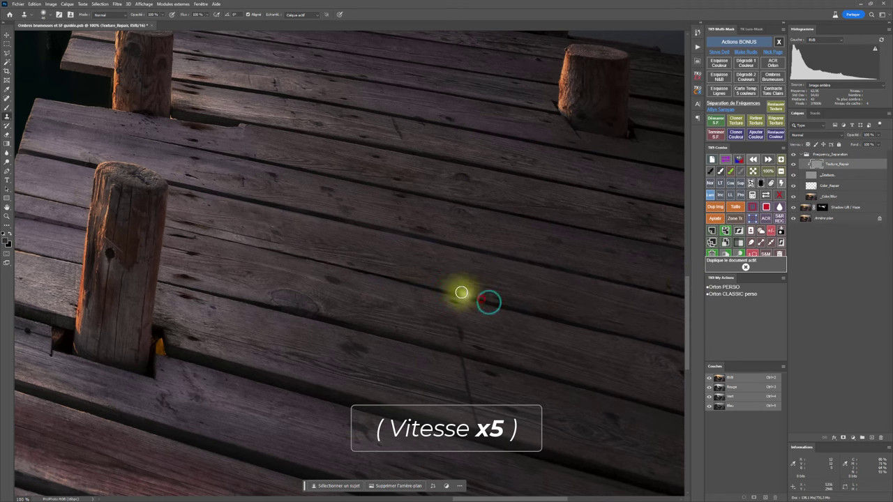
- Touch up the texture at the middle plank's outer end with Restaurer Texture and Cloner Texture, comparing with the Frequency_Separation group hidden
click(556, 349)
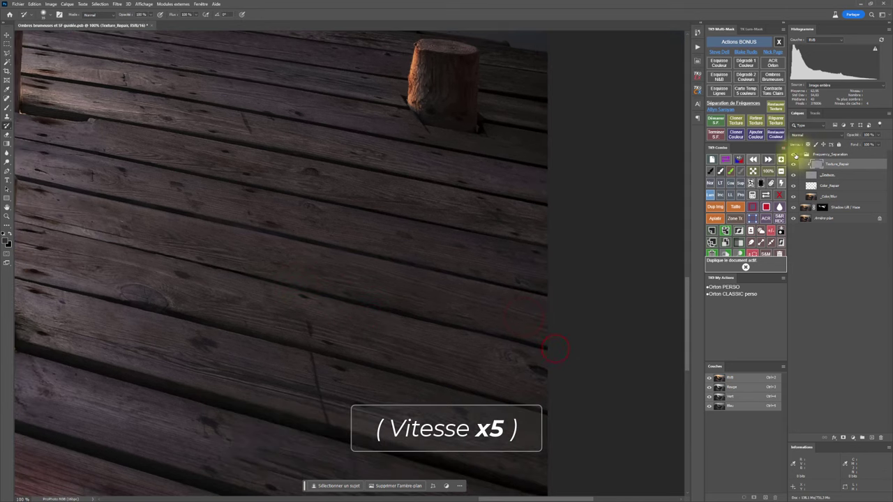
click(794, 155)
click(794, 155)
click(736, 120)
alt+click(494, 279)
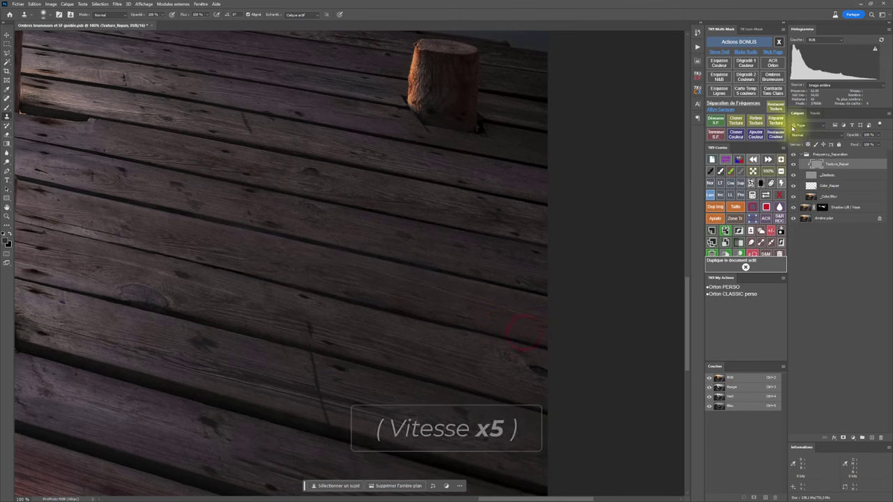
- Fit the whole photo in view and compare the pier with and without the Frequency_Separation group
click(754, 171)
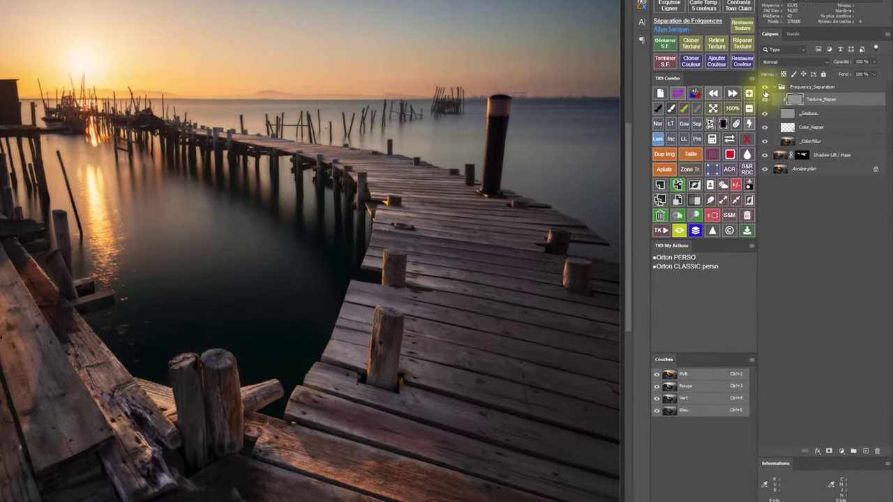
click(793, 155)
click(760, 76)
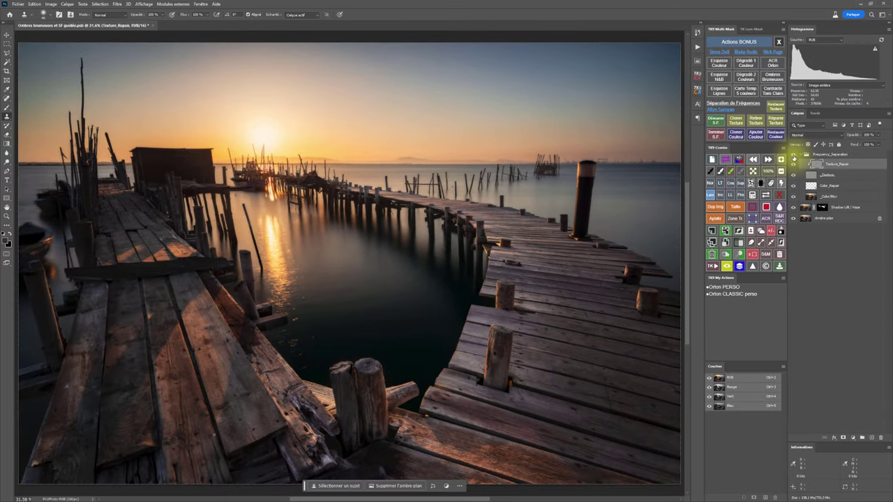
- Close the frequency separation with Terminer S.F., reopen it for editing with Cloner Texture, and close it again
click(710, 134)
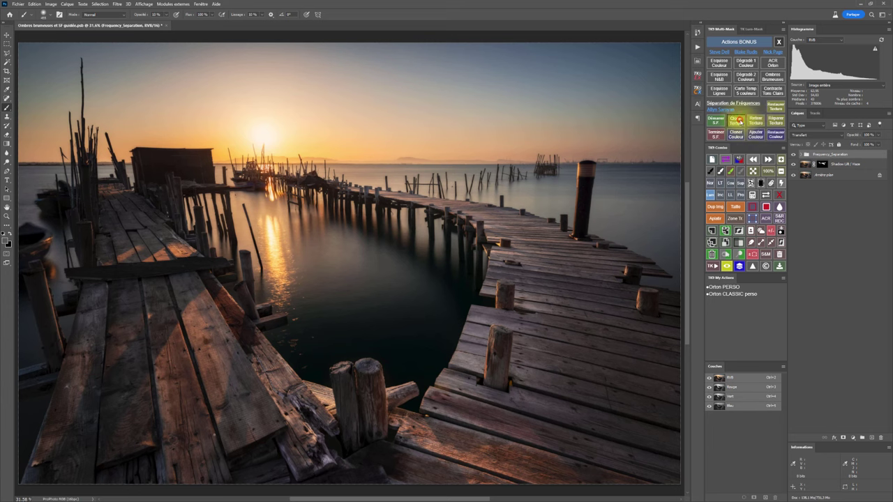
click(738, 120)
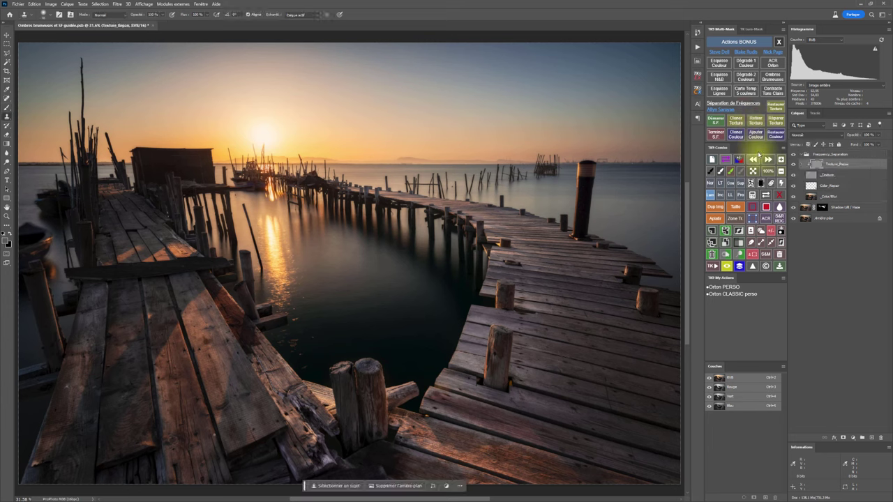
click(716, 136)
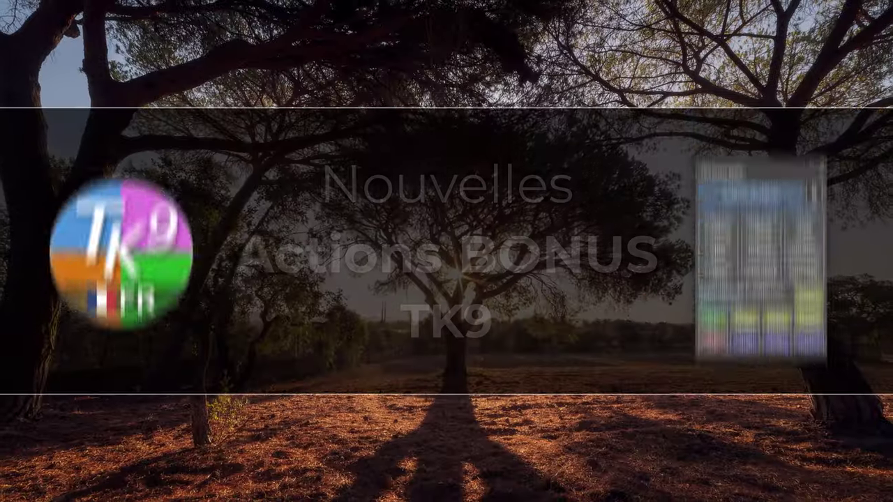